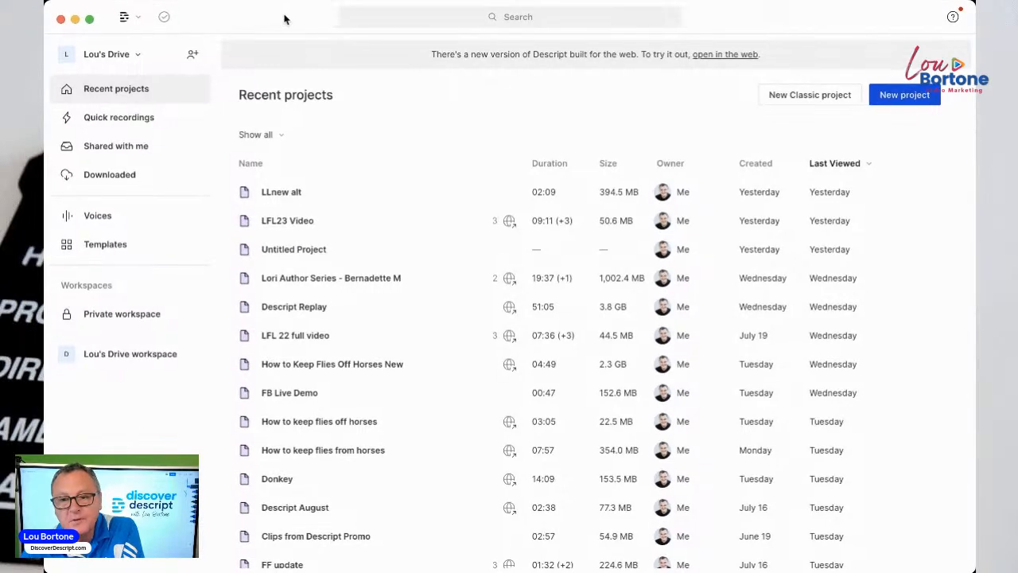
# Step: Create a new project and check the recording options for its script
pyautogui.click(906, 96)
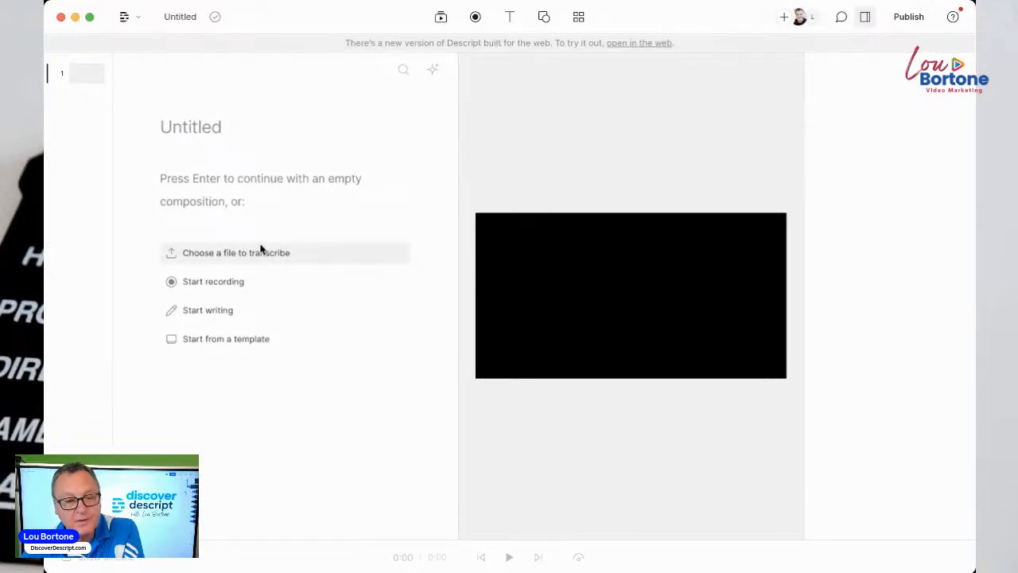
pyautogui.click(221, 283)
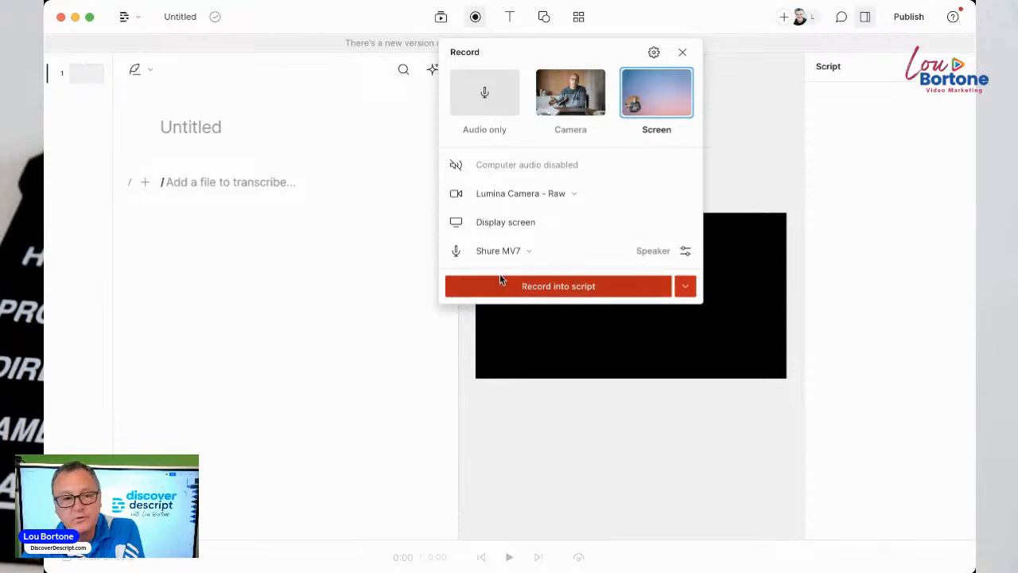
pyautogui.click(682, 53)
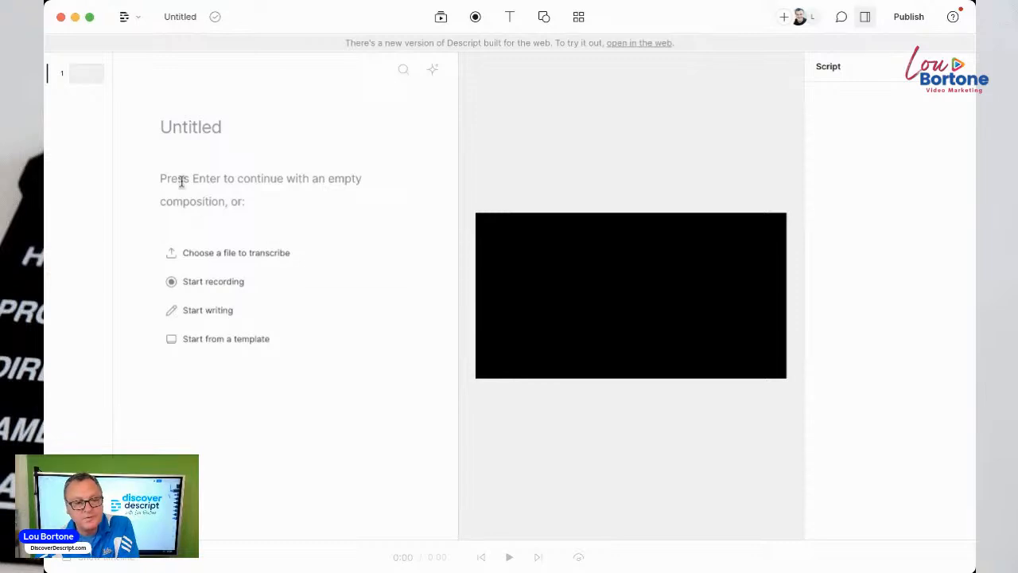
# Step: Browse the saved templates and the gallery's Annotations, Audiograms, Multi-Cam, Slides, Intros and Titles categories
pyautogui.click(212, 340)
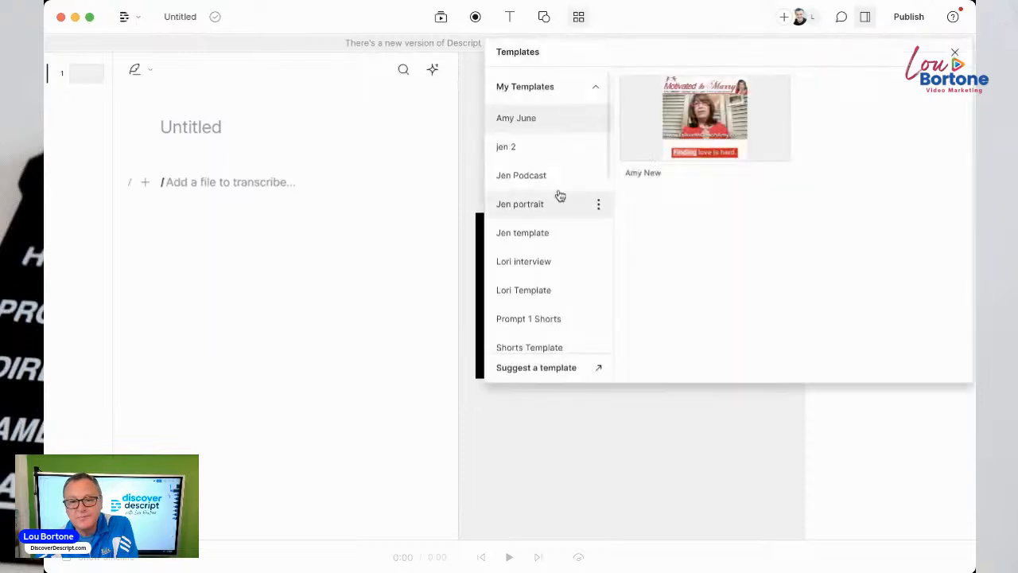
pyautogui.scroll(-4, 541, 318)
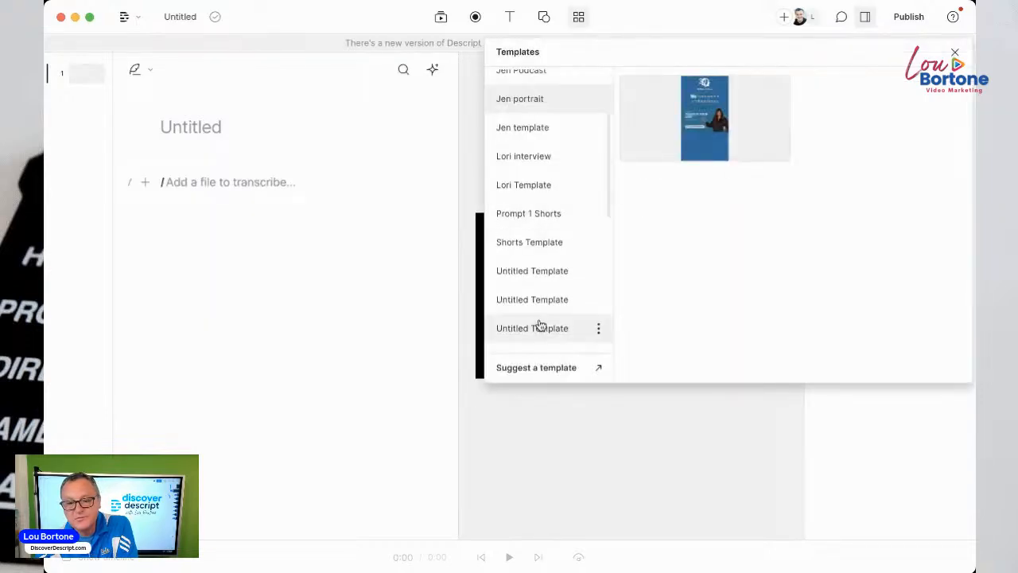
pyautogui.scroll(-8, 541, 254)
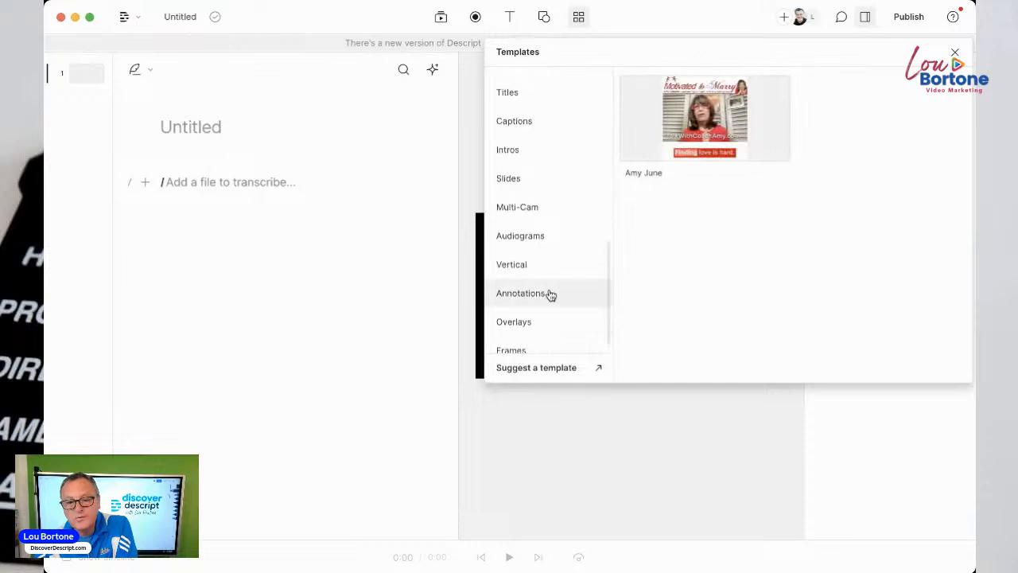
pyautogui.click(549, 292)
pyautogui.click(541, 232)
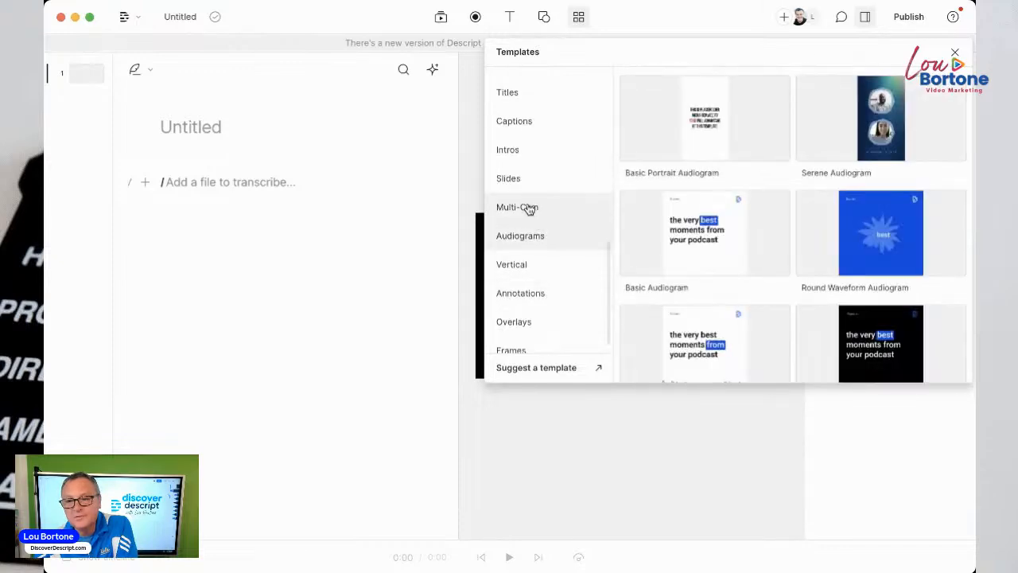
pyautogui.click(527, 207)
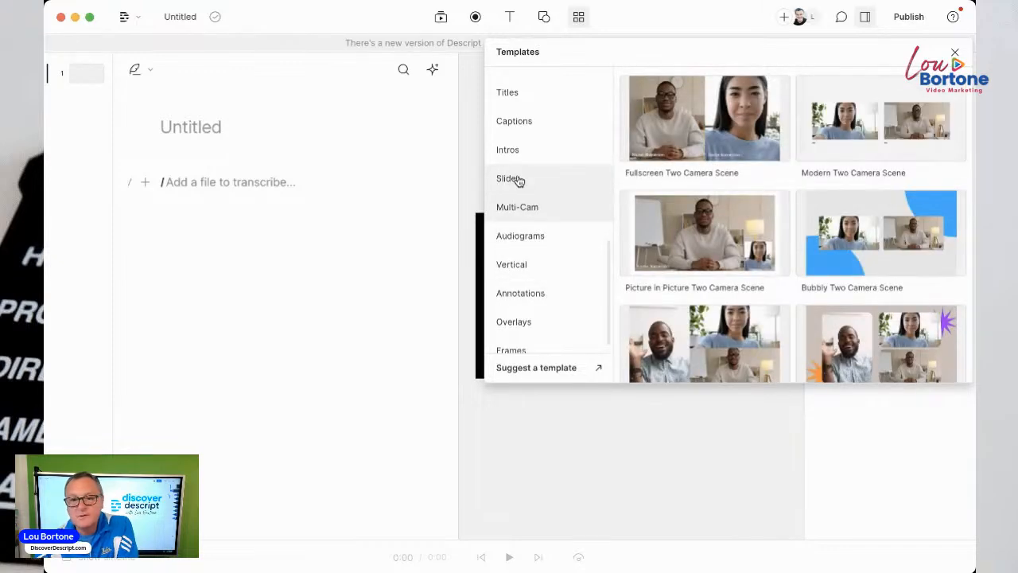
pyautogui.click(516, 178)
pyautogui.click(513, 151)
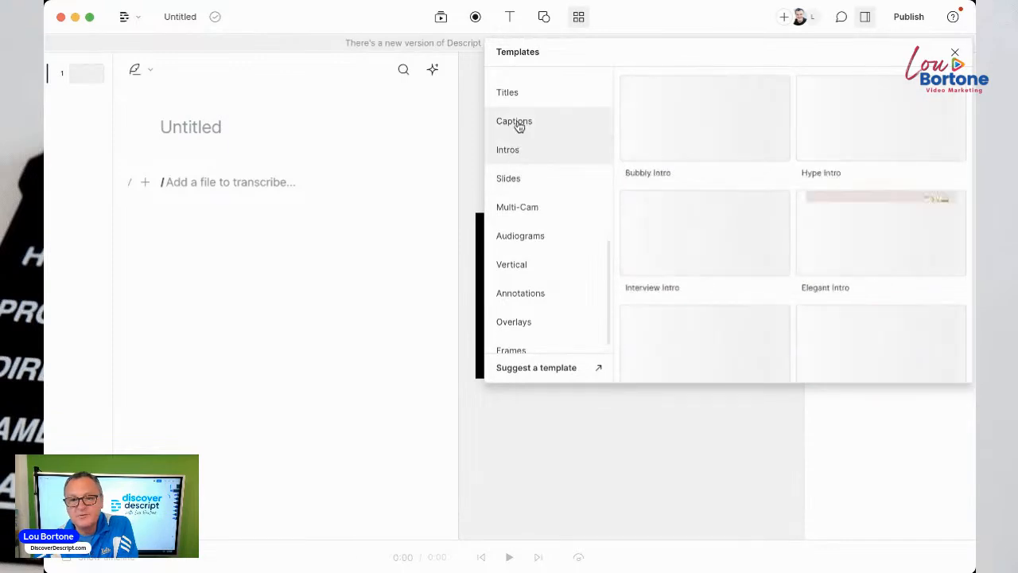
pyautogui.click(513, 93)
pyautogui.scroll(2, 557, 219)
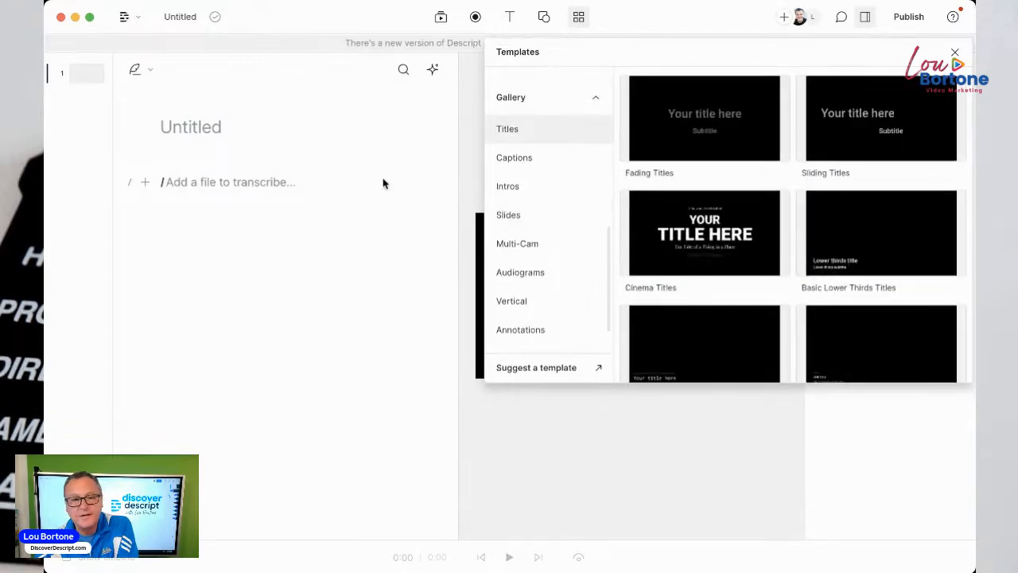
pyautogui.click(955, 52)
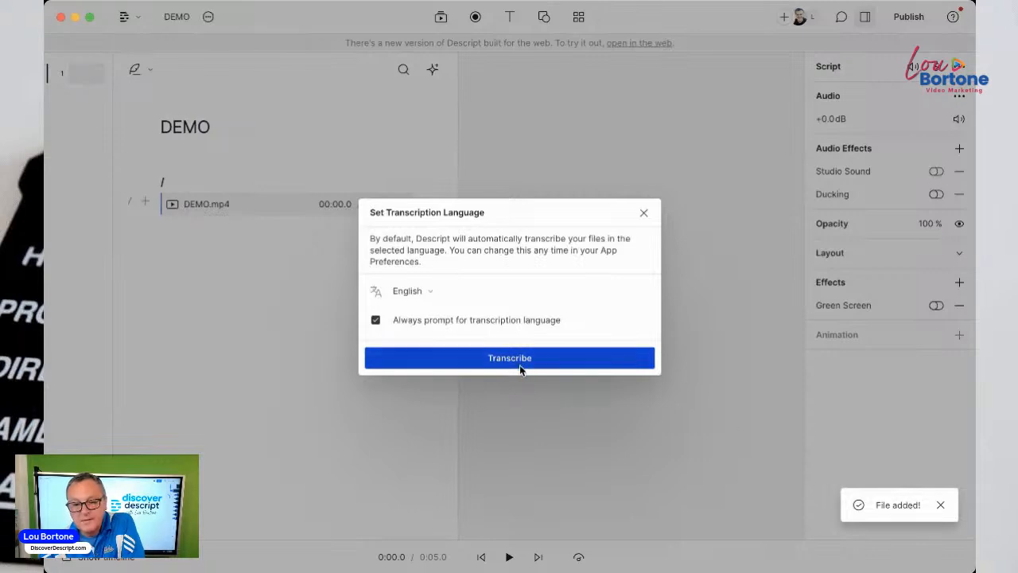
# Step: Transcribe DEMO.mp4 in English with one speaker, entering the speaker's first name as the label
pyautogui.click(520, 364)
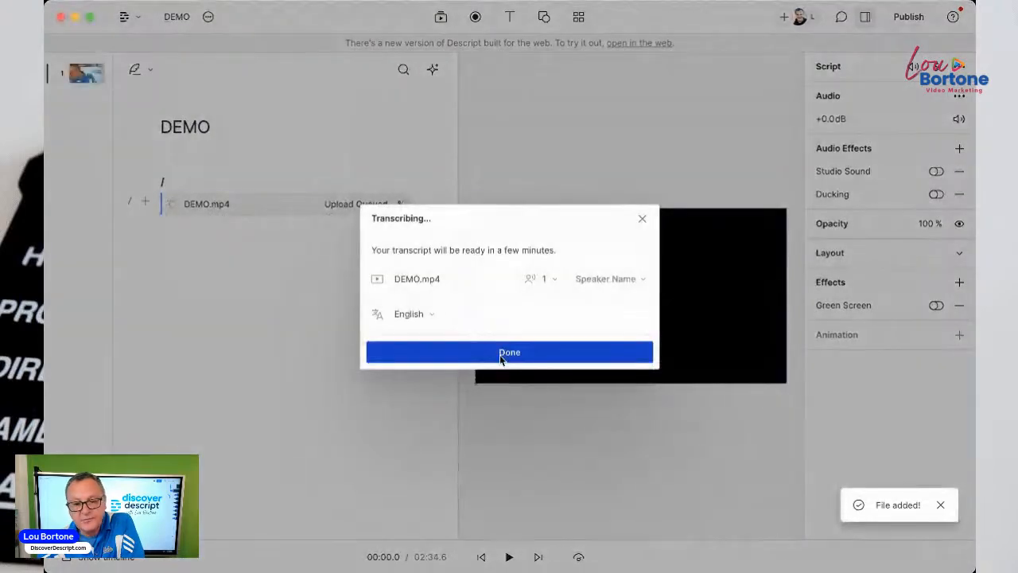
pyautogui.click(633, 283)
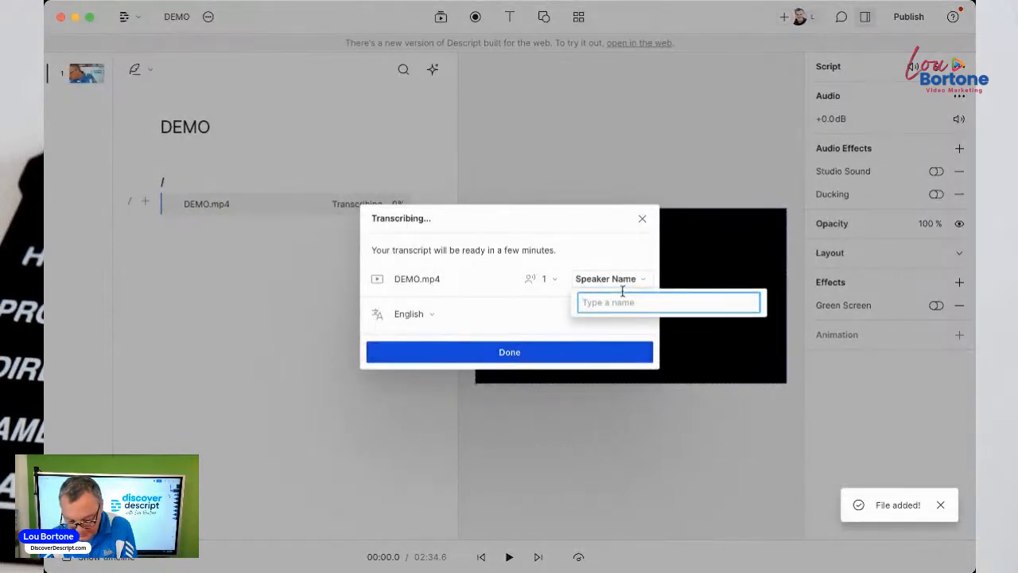
pyautogui.write('Lou')
pyautogui.press('Return')
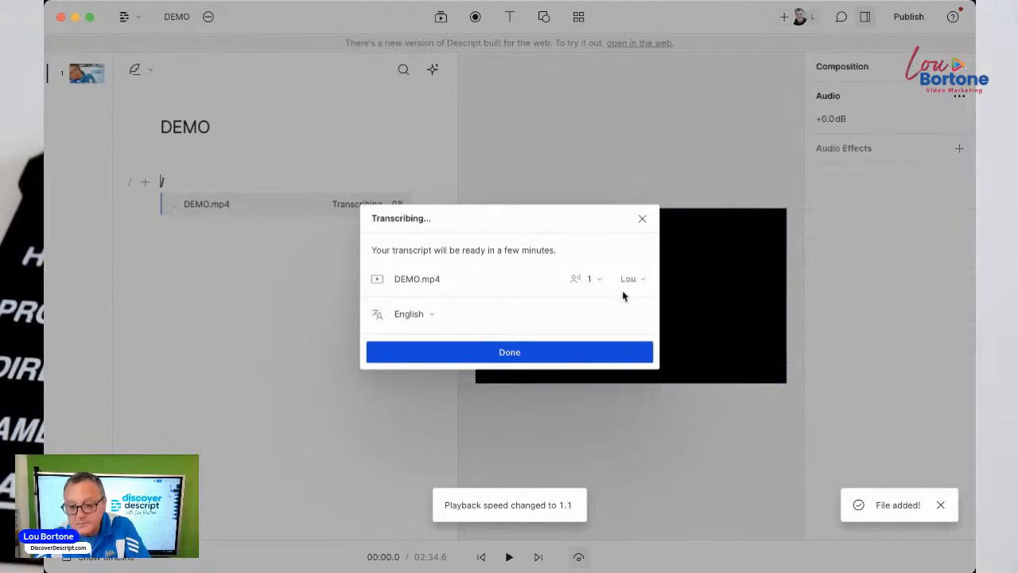
pyautogui.click(512, 355)
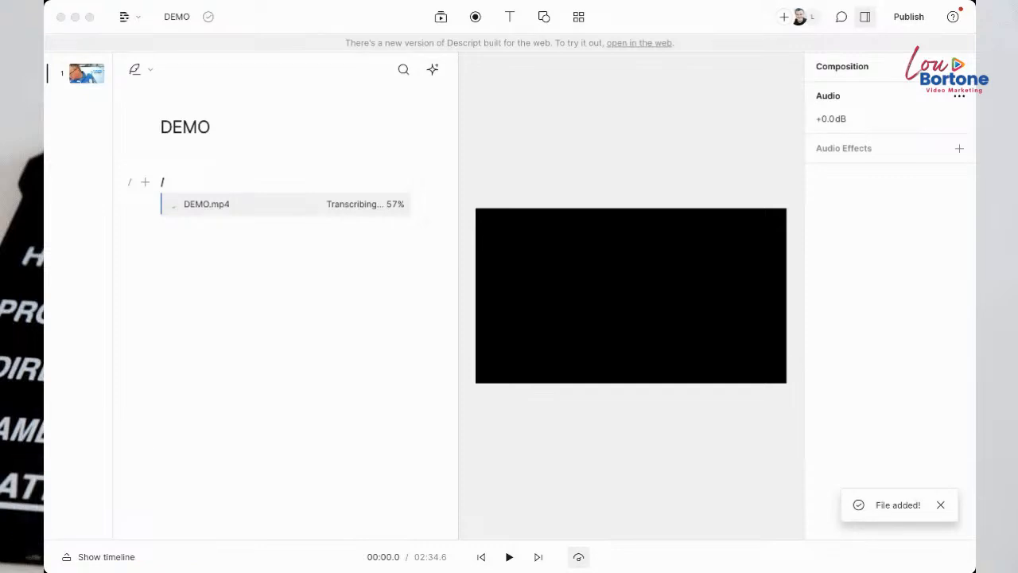
# Step: Browse the media library's project files, stock videos, images, music and video backgrounds
pyautogui.click(237, 549)
pyautogui.click(440, 18)
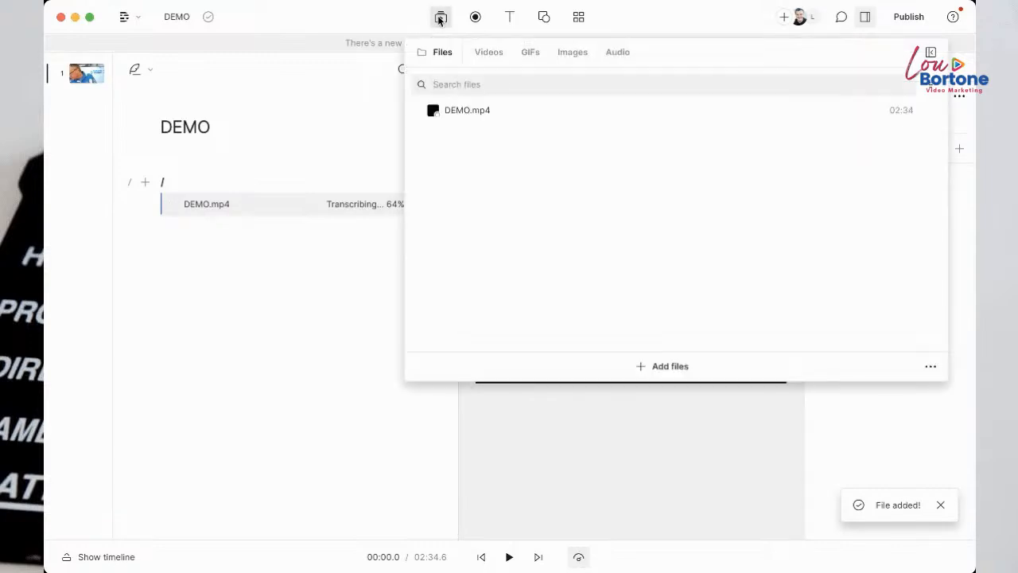
pyautogui.click(495, 54)
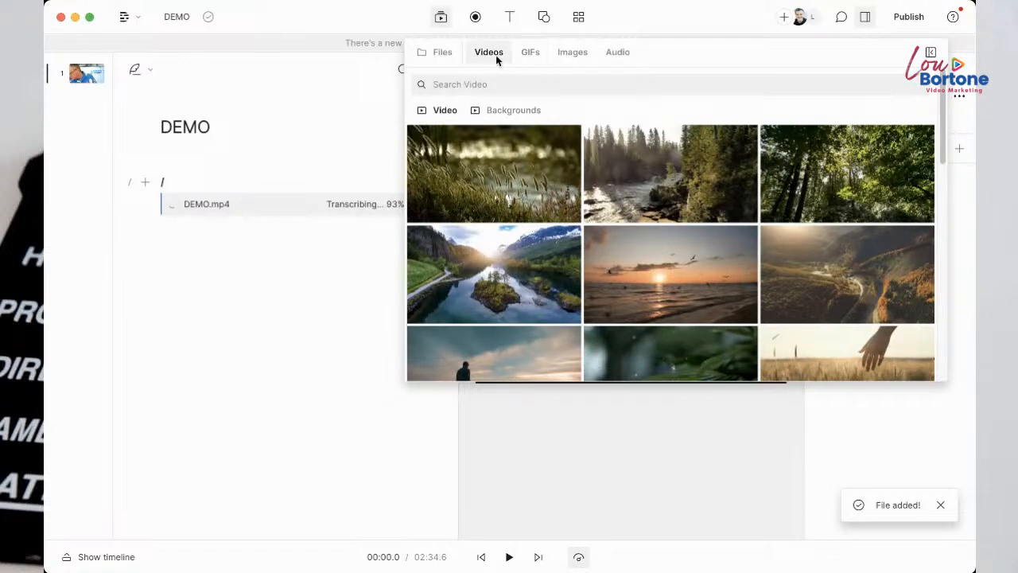
pyautogui.click(572, 53)
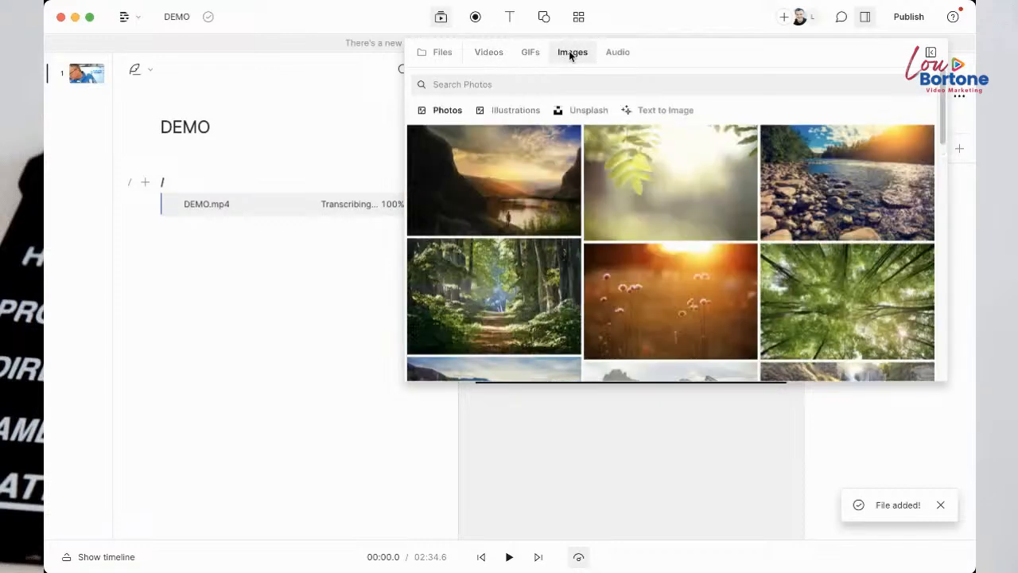
pyautogui.click(614, 52)
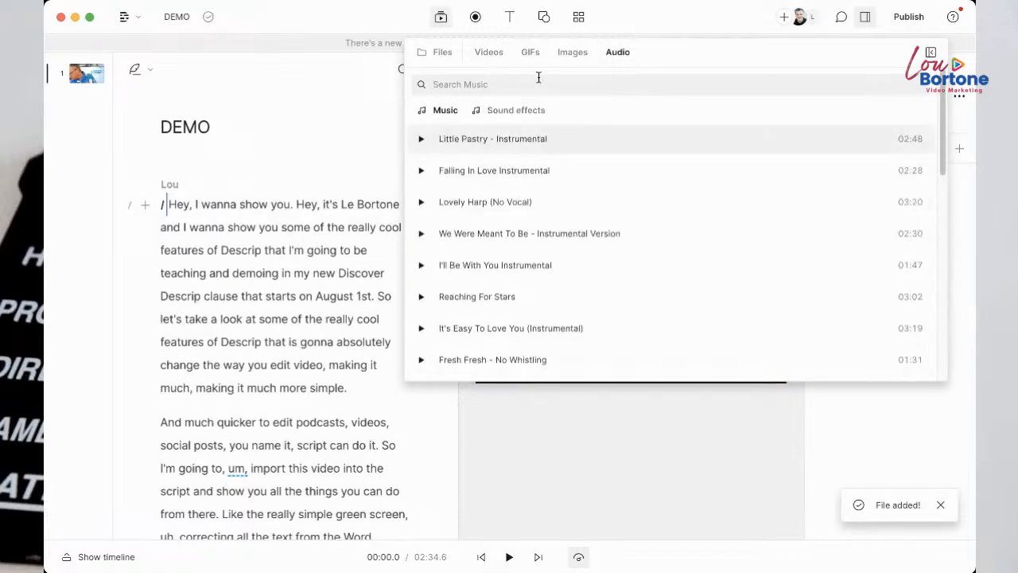
pyautogui.click(566, 54)
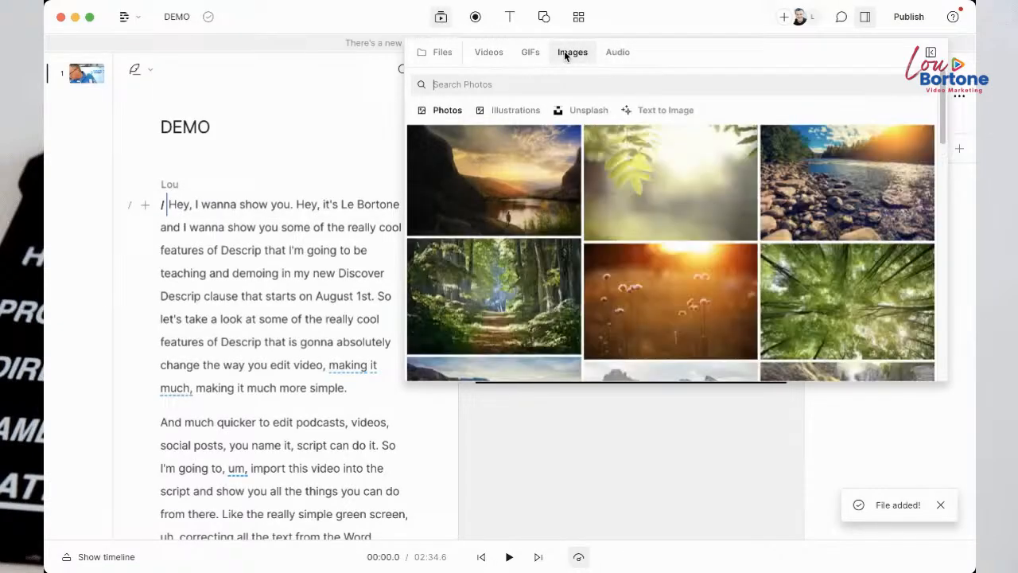
pyautogui.click(489, 54)
pyautogui.click(495, 110)
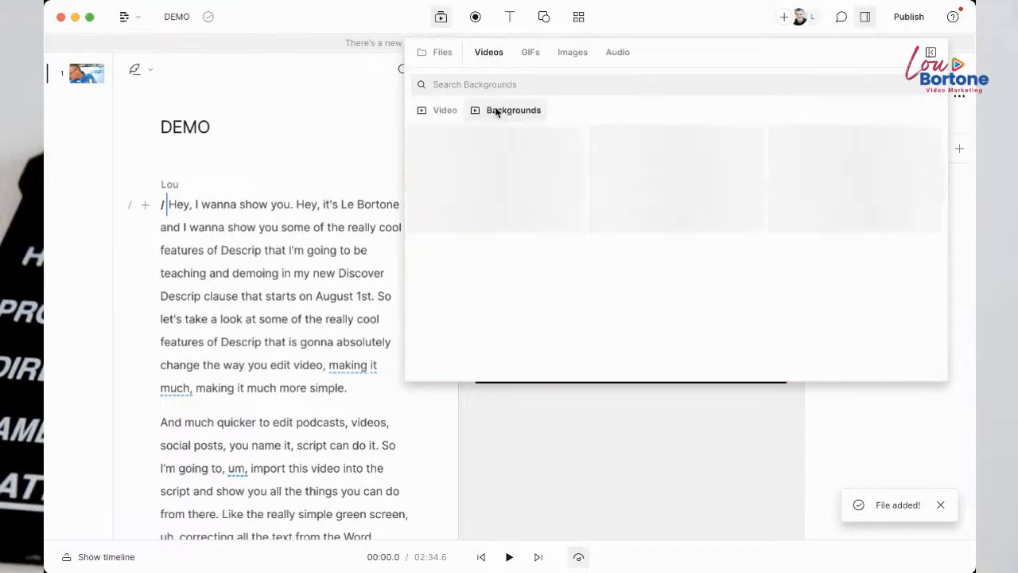
pyautogui.click(316, 120)
# Step: Place the cursor in the script's opening sentence and show the timeline, trying out a taller timeline area
pyautogui.click(189, 209)
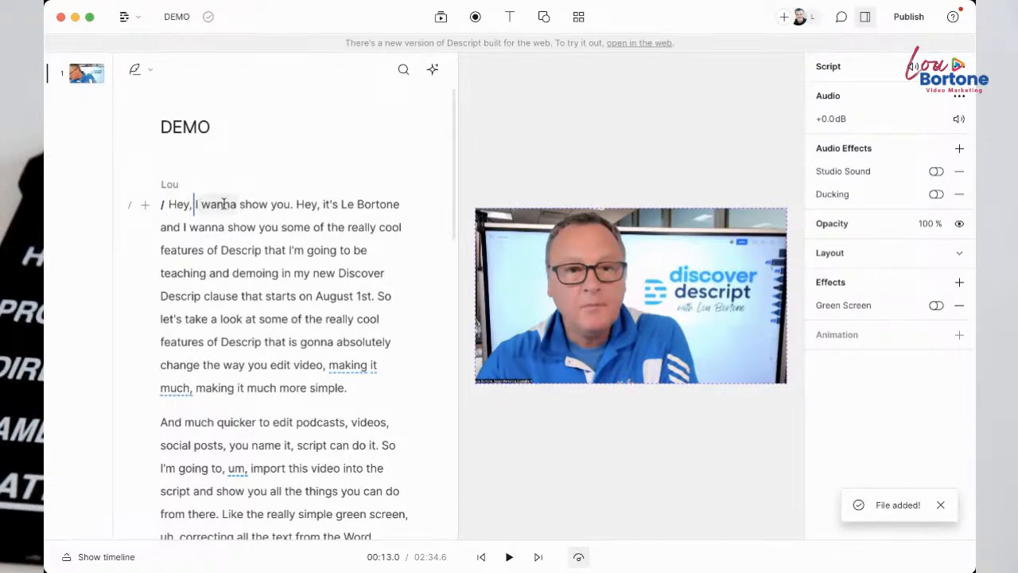
pyautogui.click(168, 204)
pyautogui.click(199, 204)
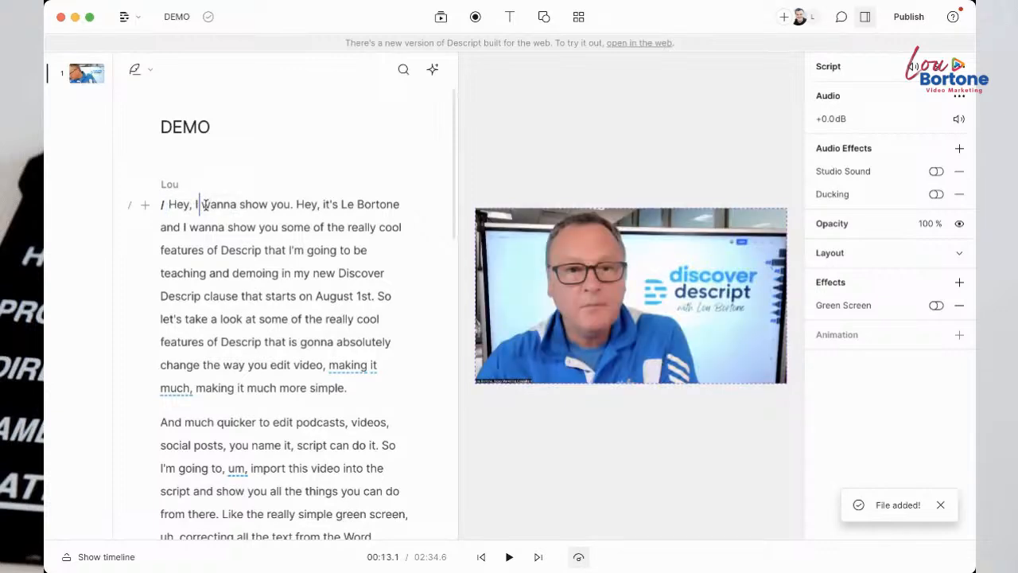
pyautogui.click(79, 557)
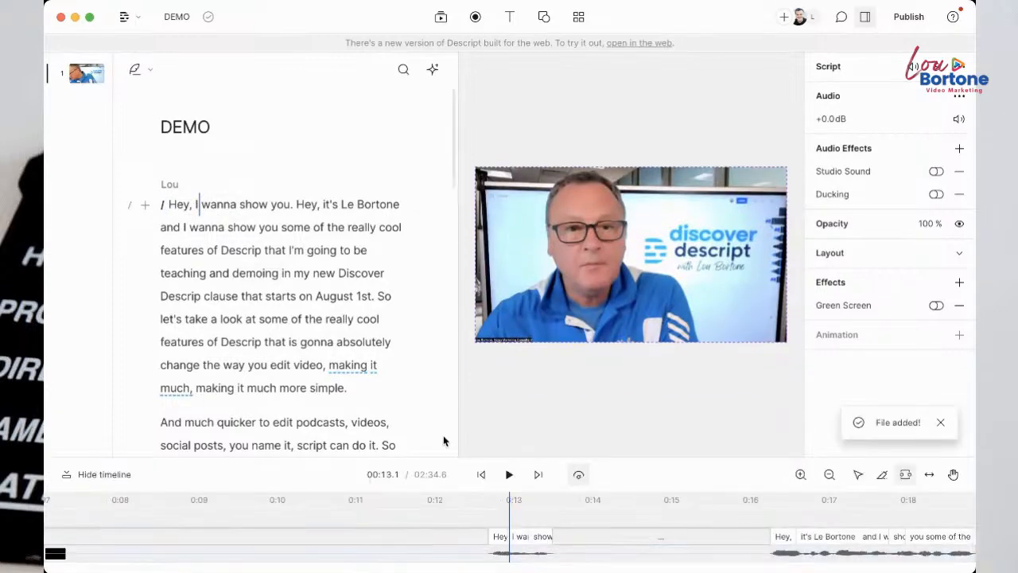
pyautogui.moveTo(492, 456); pyautogui.dragTo(493, 371)
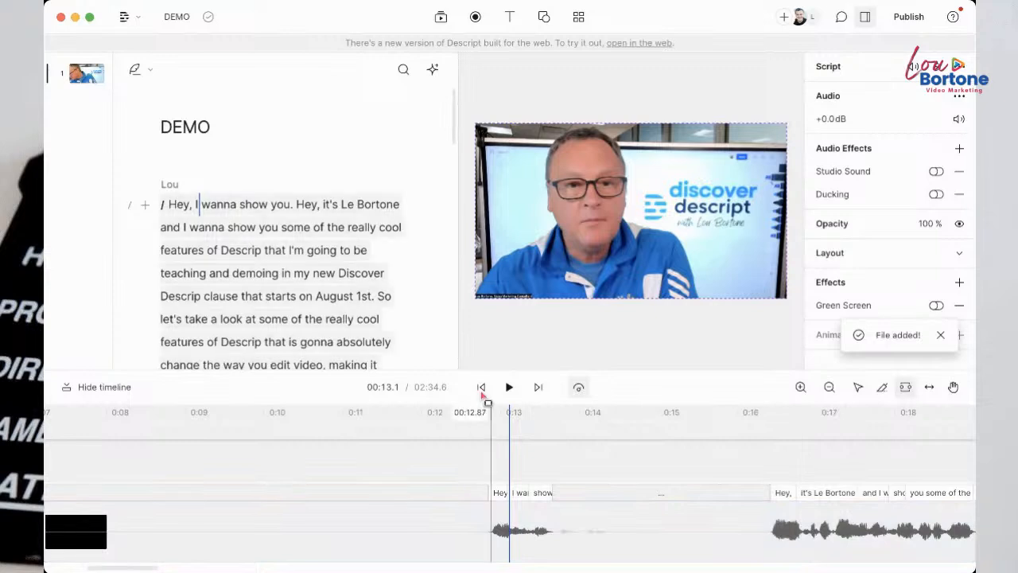
pyautogui.moveTo(477, 370); pyautogui.dragTo(477, 459)
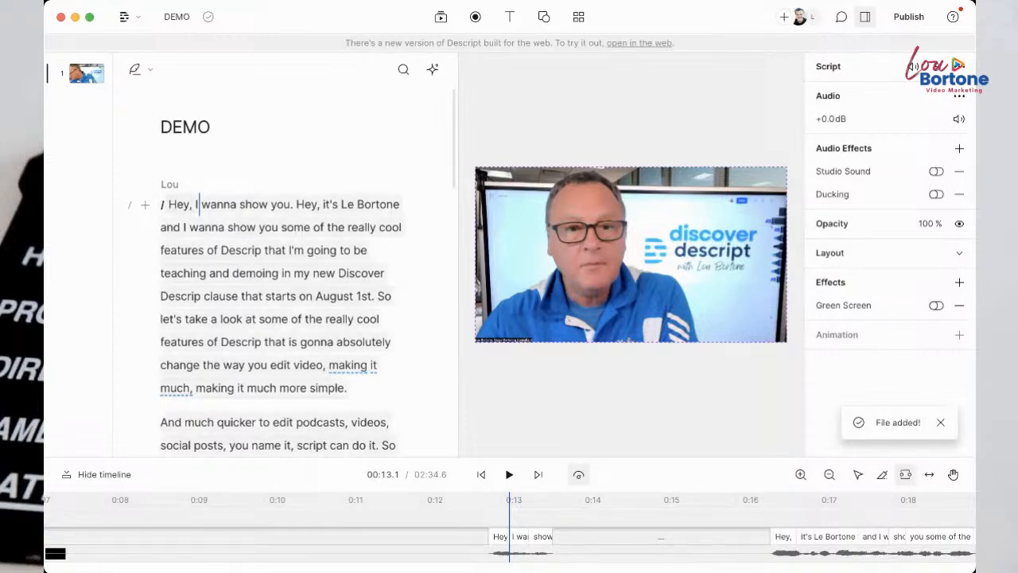
# Step: Play the start of the recording to examine the opening silence and the first spoken words
pyautogui.click(168, 205)
pyautogui.press('space')
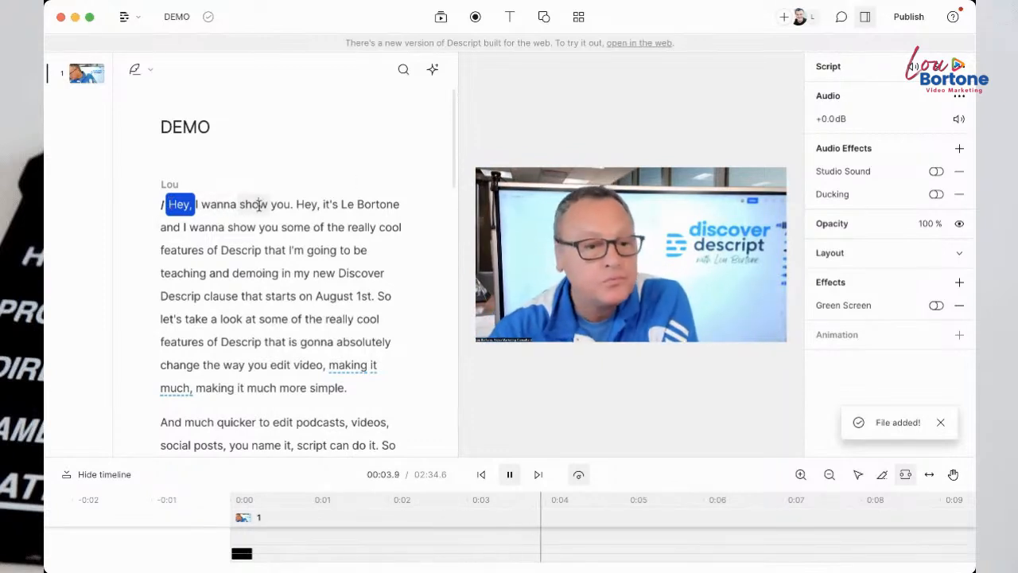
pyautogui.press('space')
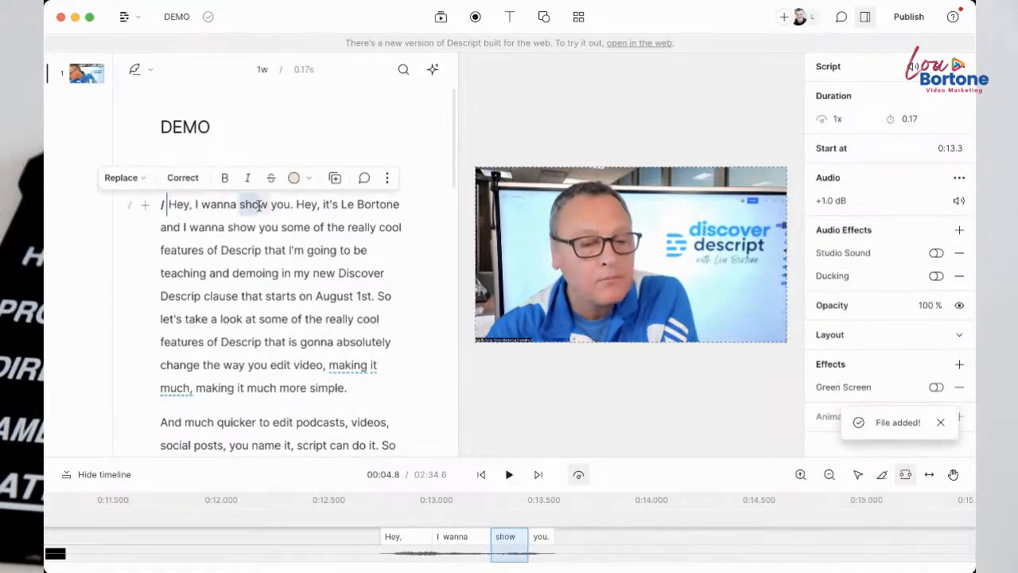
pyautogui.press('space')
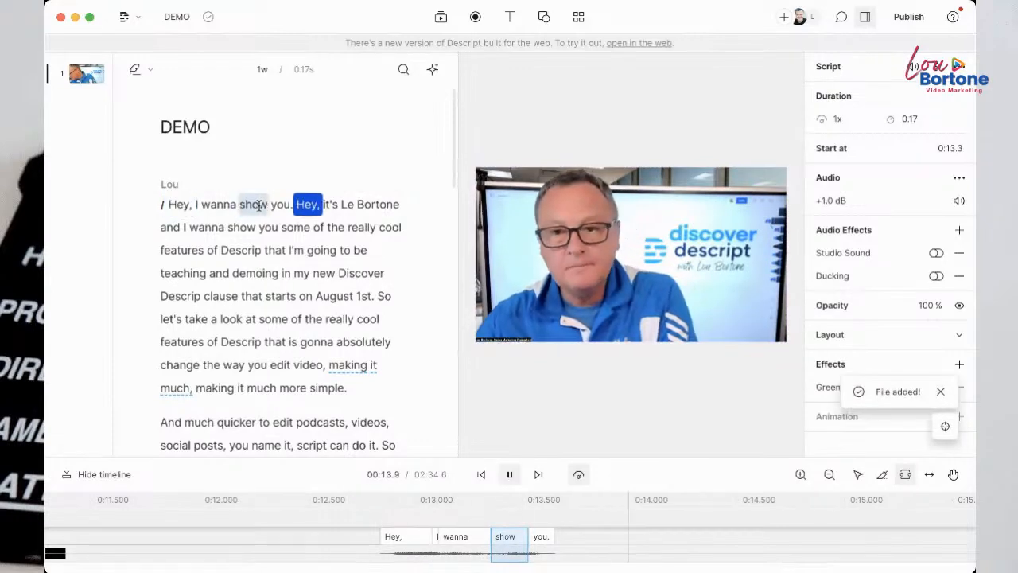
pyautogui.click(259, 205)
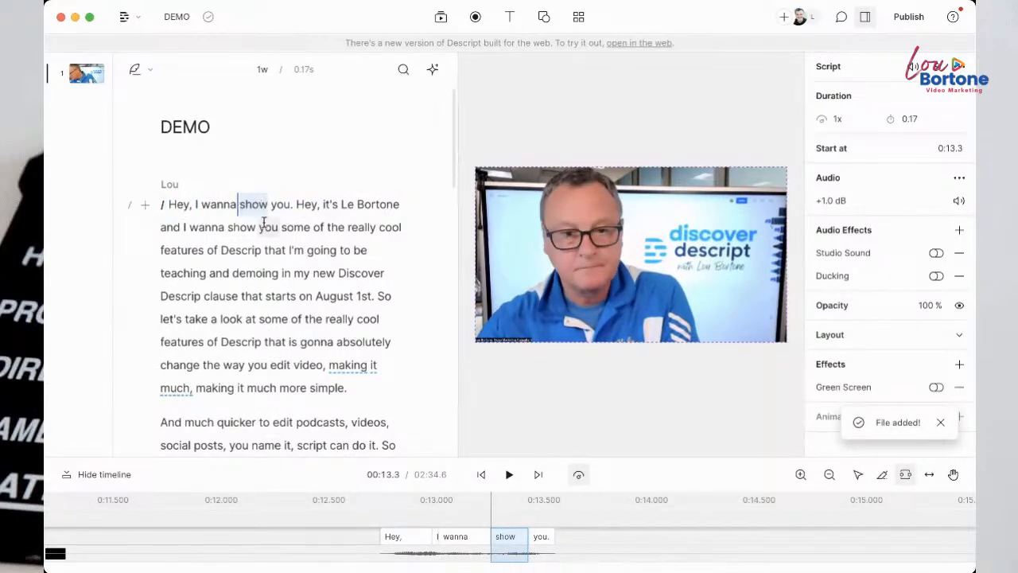
pyautogui.press('space')
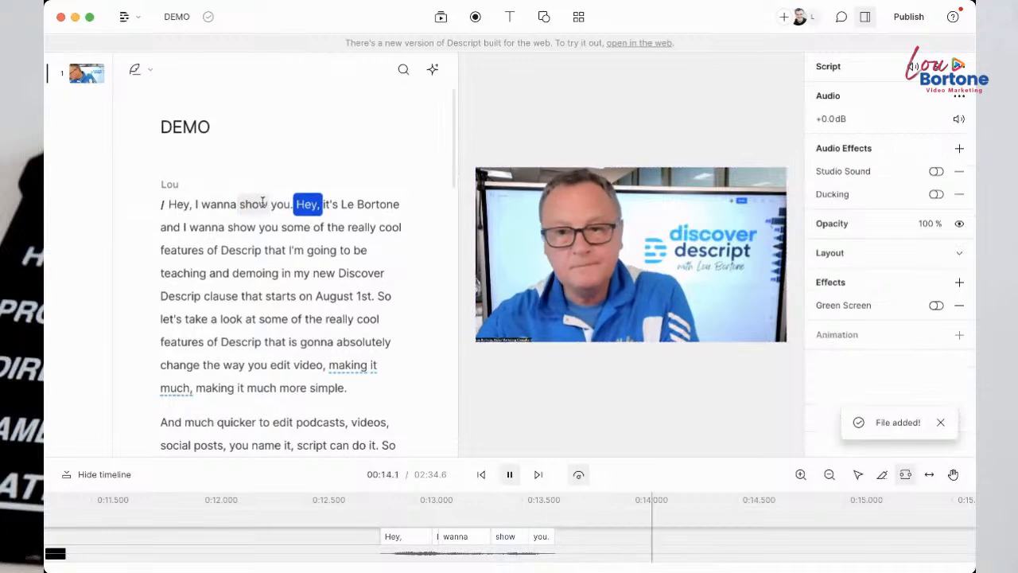
pyautogui.press('space')
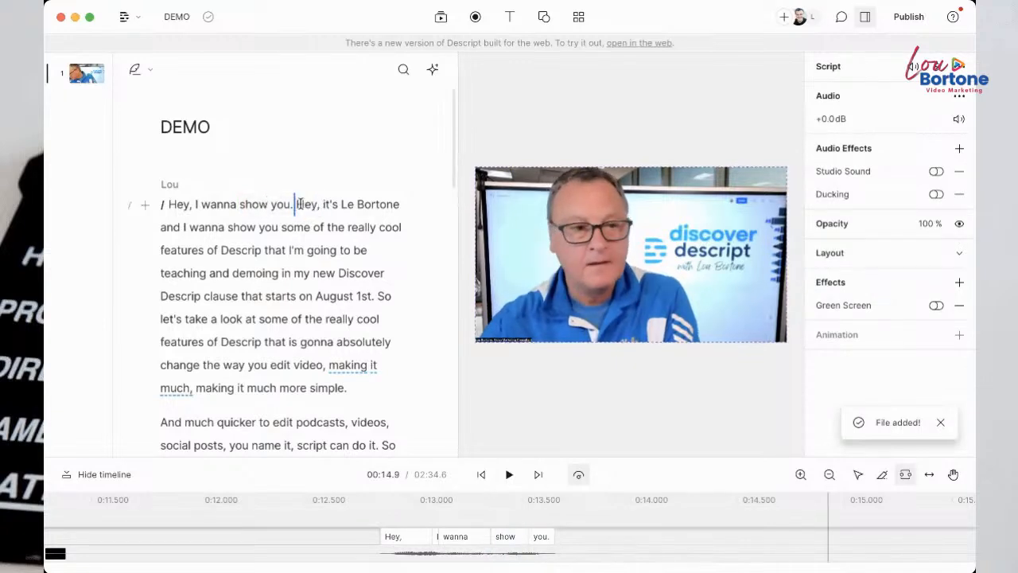
pyautogui.press('space')
pyautogui.press('space')
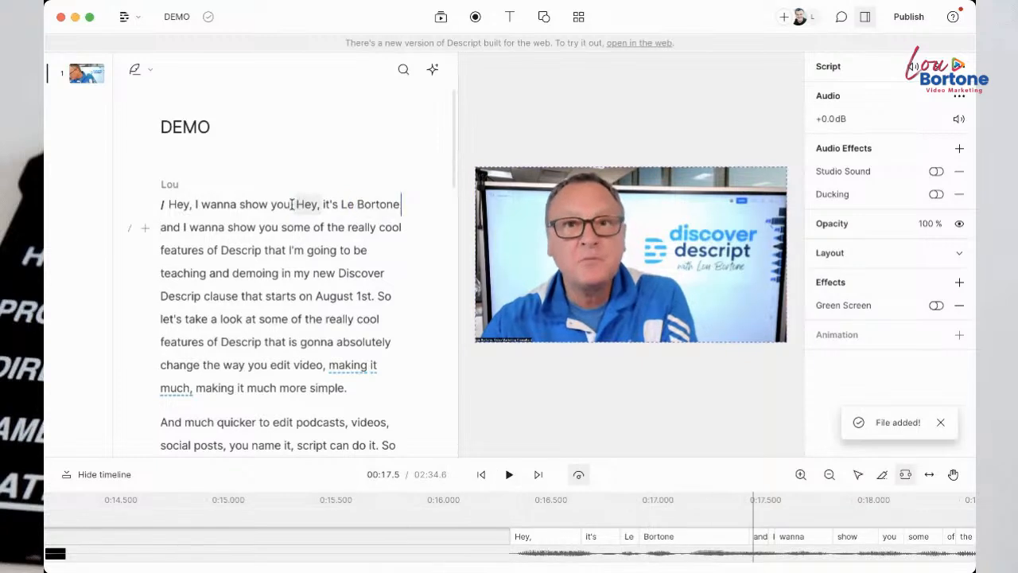
# Step: Delete the opening "Hey, I wanna show you." with its surrounding silence from the script, and play the result from the start
pyautogui.moveTo(293, 204); pyautogui.dragTo(159, 207)
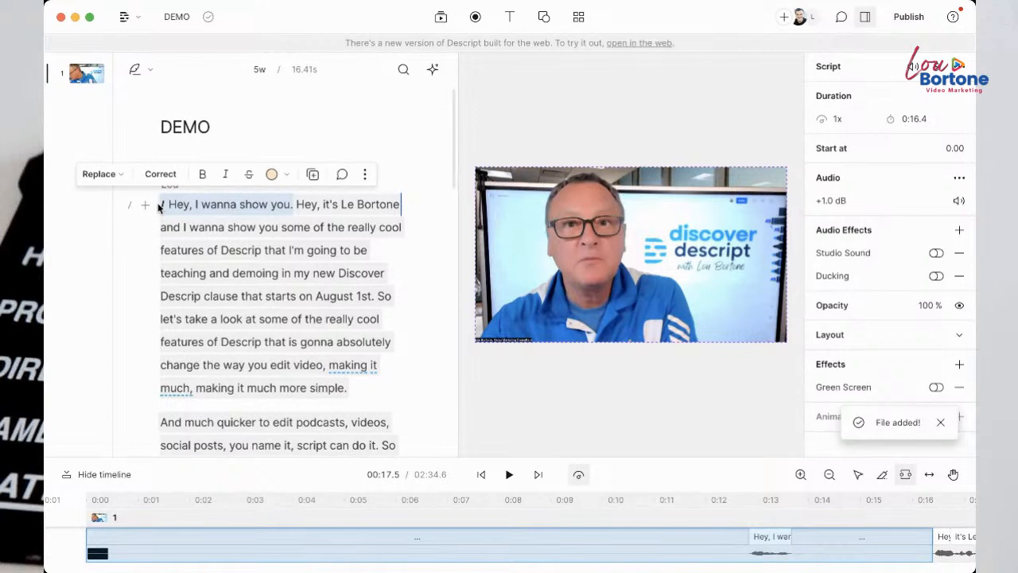
pyautogui.press('BackSpace')
pyautogui.click(166, 203)
pyautogui.press('space')
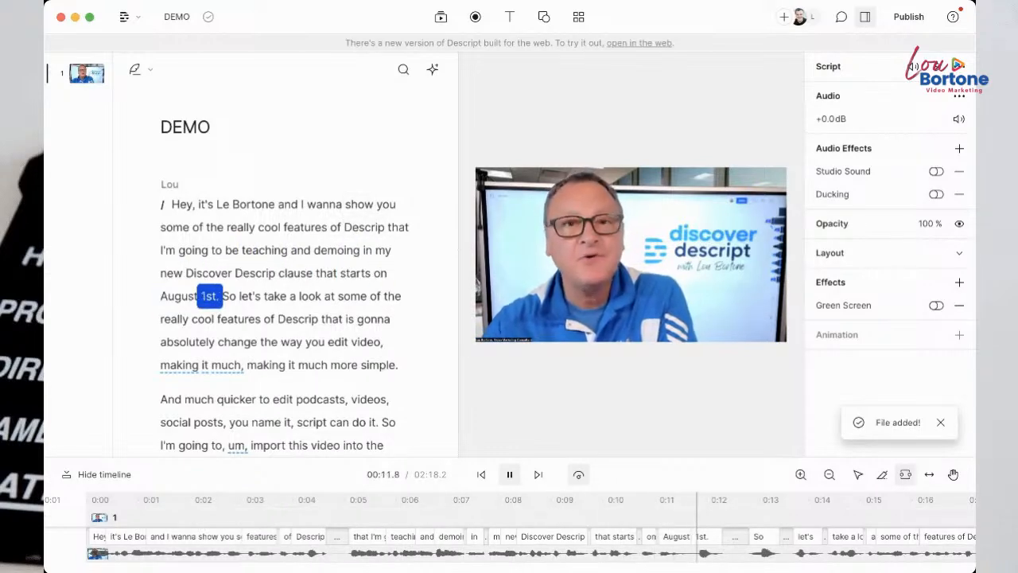
# Step: Play the end of the script's first paragraph to examine the repeated phrase "making it much" and the pause around it
pyautogui.press('space')
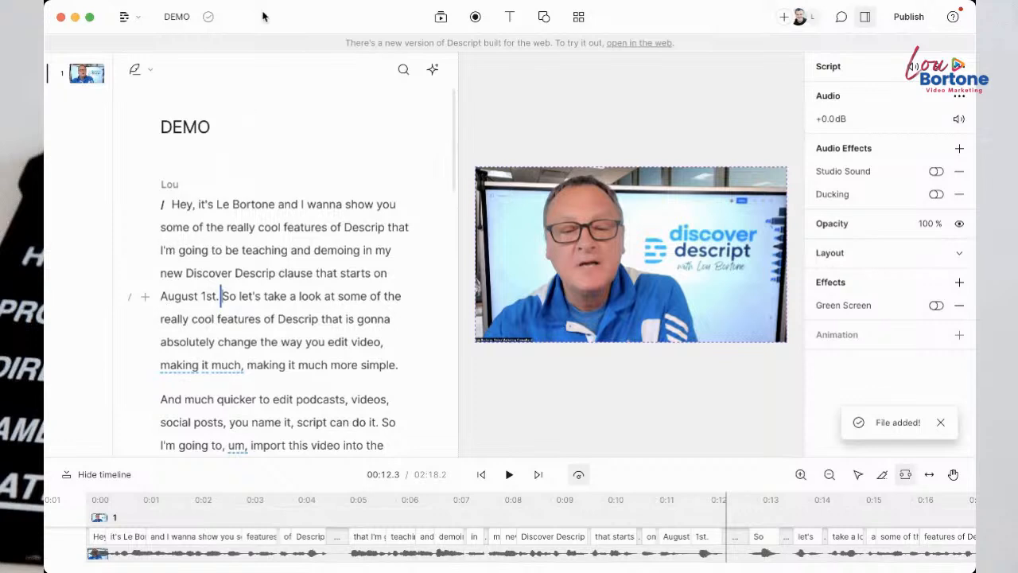
pyautogui.click(218, 320)
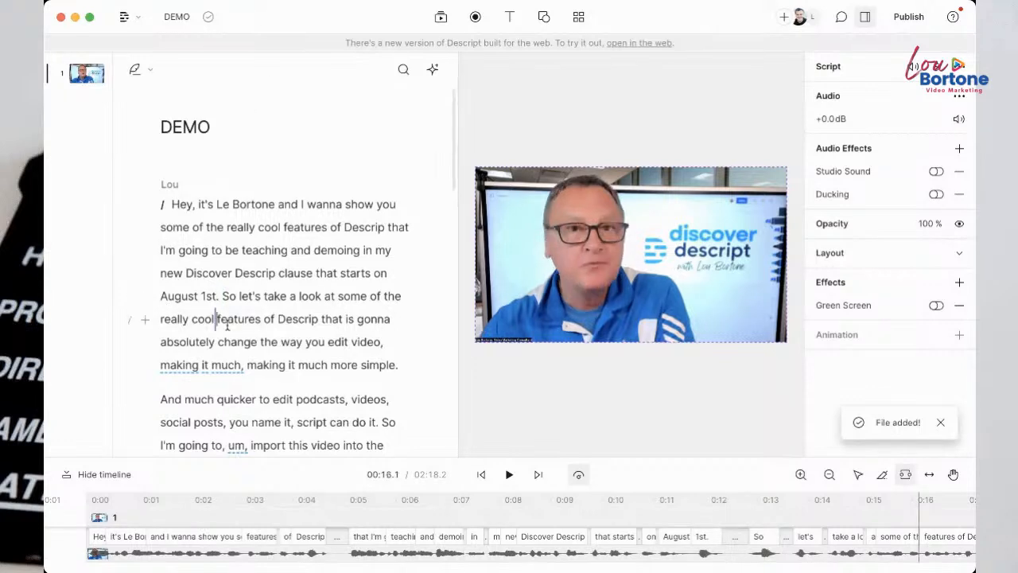
pyautogui.click(278, 318)
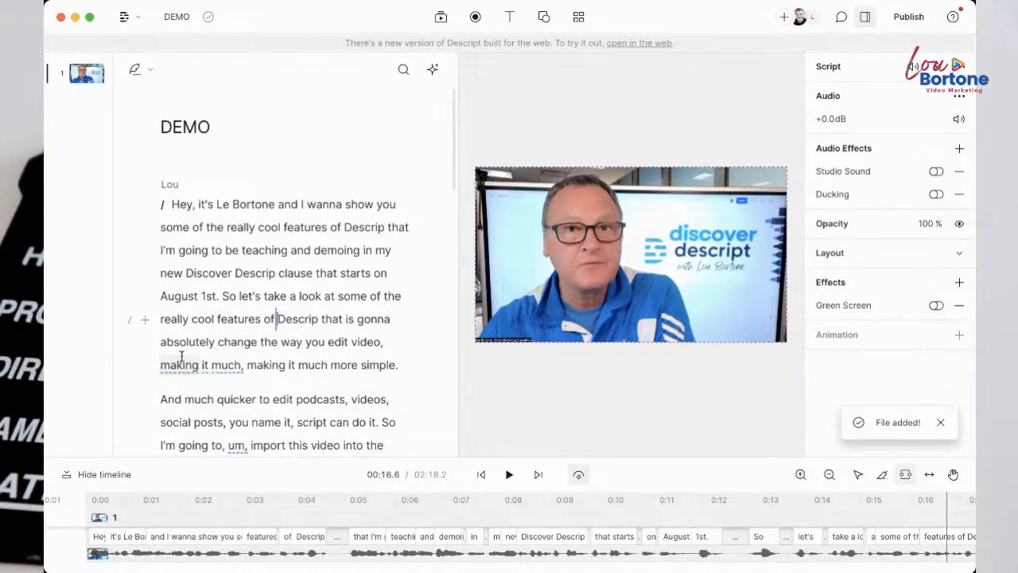
pyautogui.press('space')
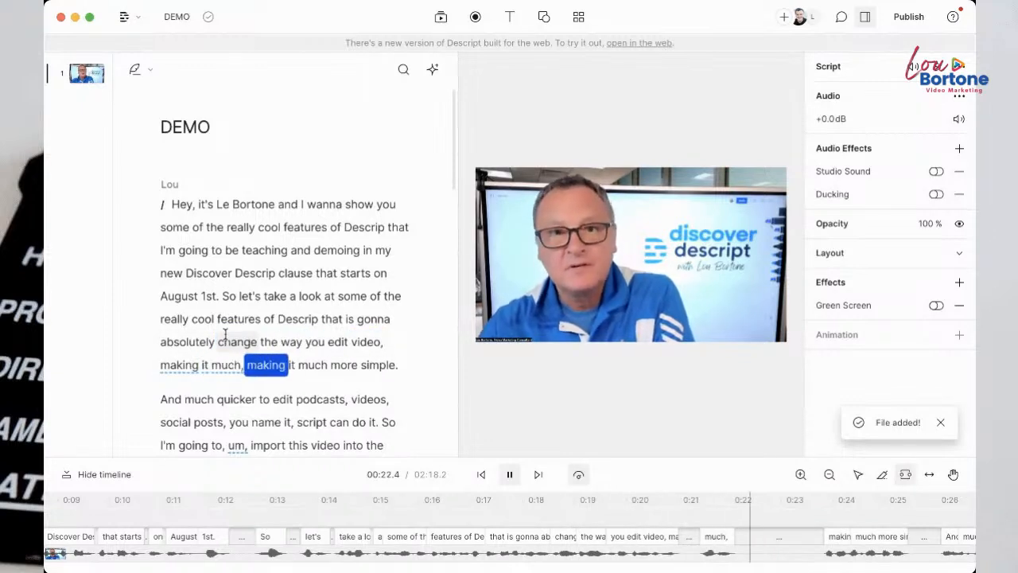
pyautogui.press('space')
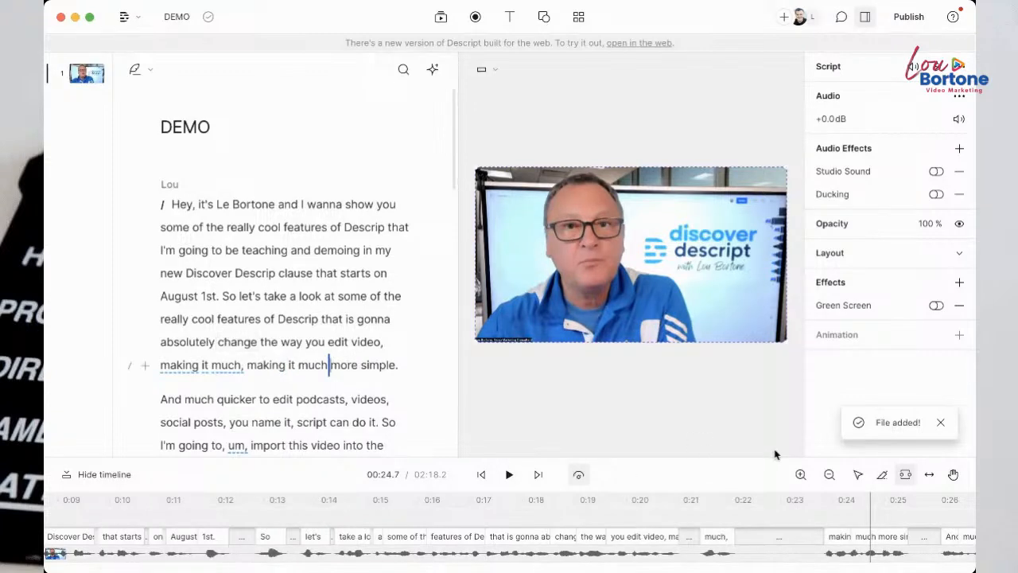
# Step: Enlarge the timeline area, strike the first "making it much," out of the script, and play the shortened sentence
pyautogui.moveTo(775, 458); pyautogui.dragTo(780, 407)
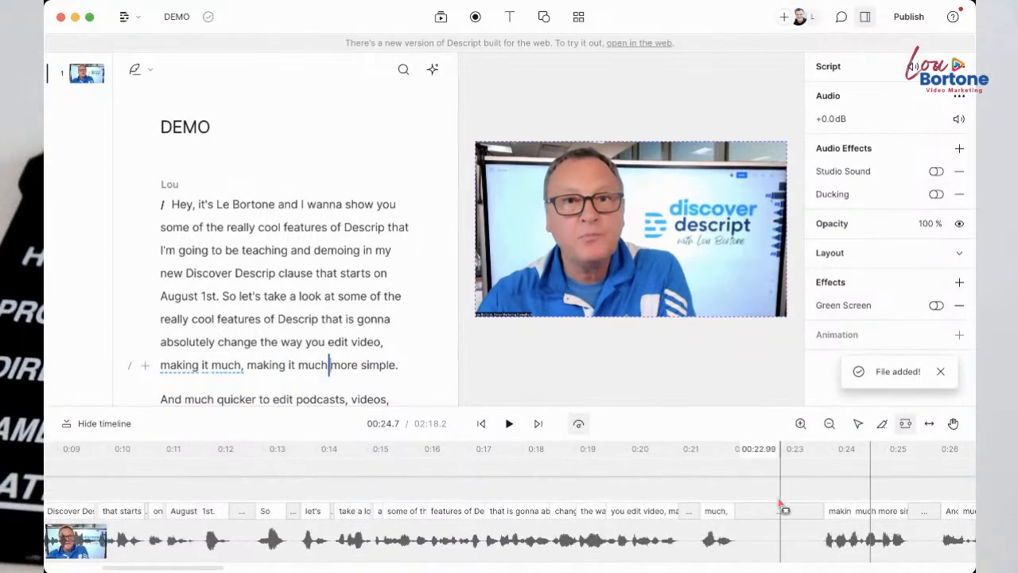
pyautogui.click(778, 532)
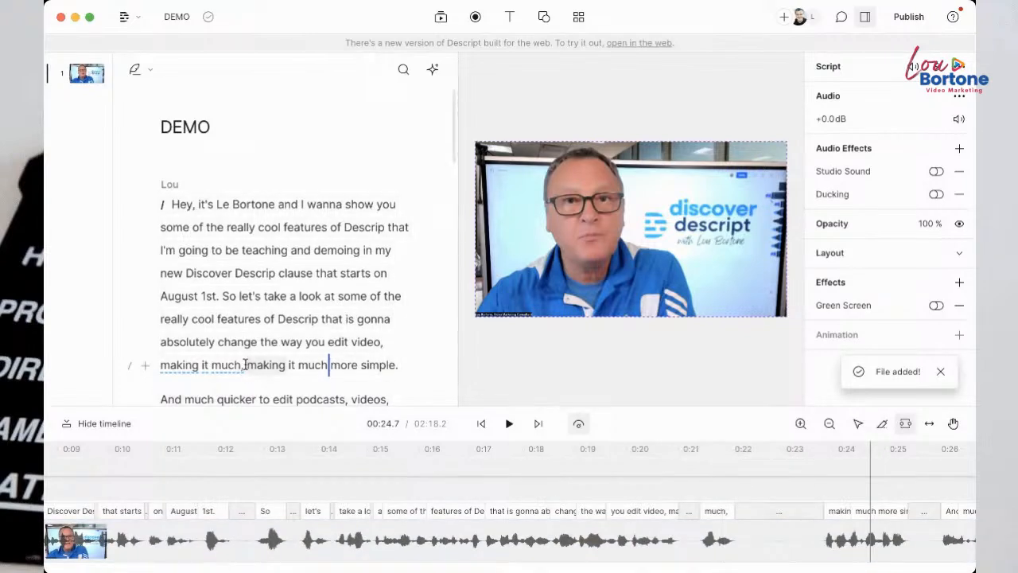
pyautogui.moveTo(242, 364); pyautogui.dragTo(161, 366)
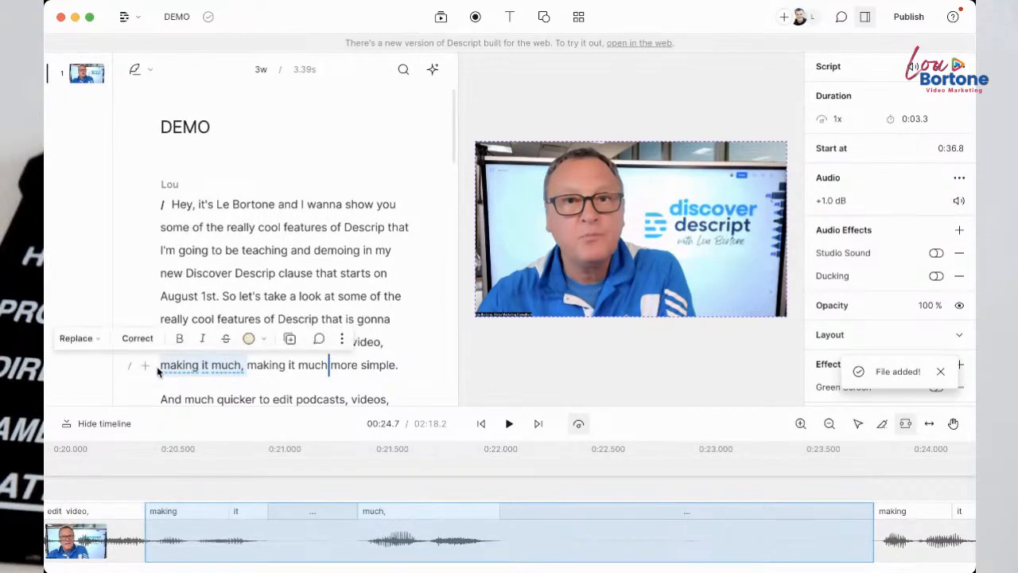
pyautogui.click(227, 339)
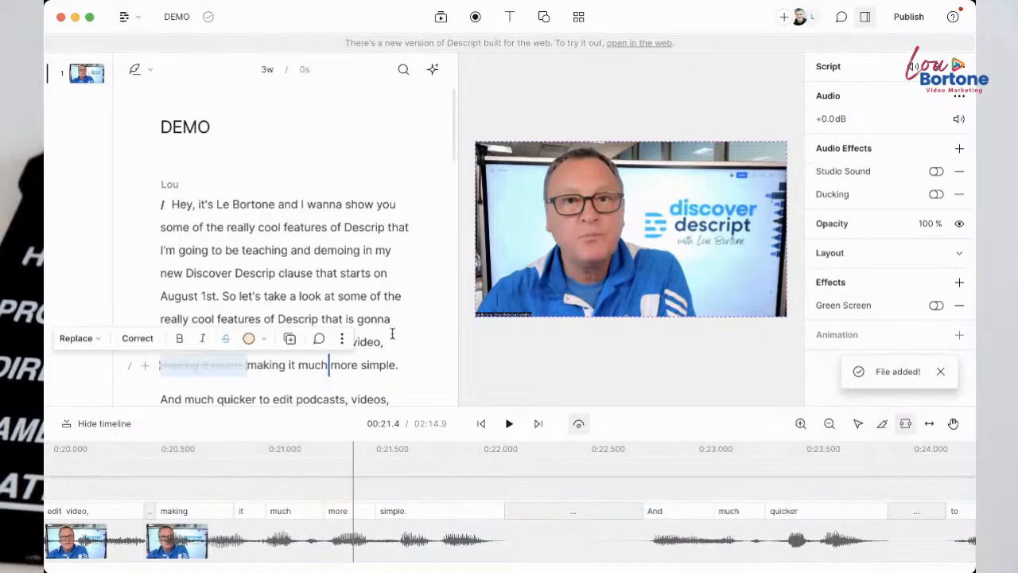
pyautogui.click(323, 316)
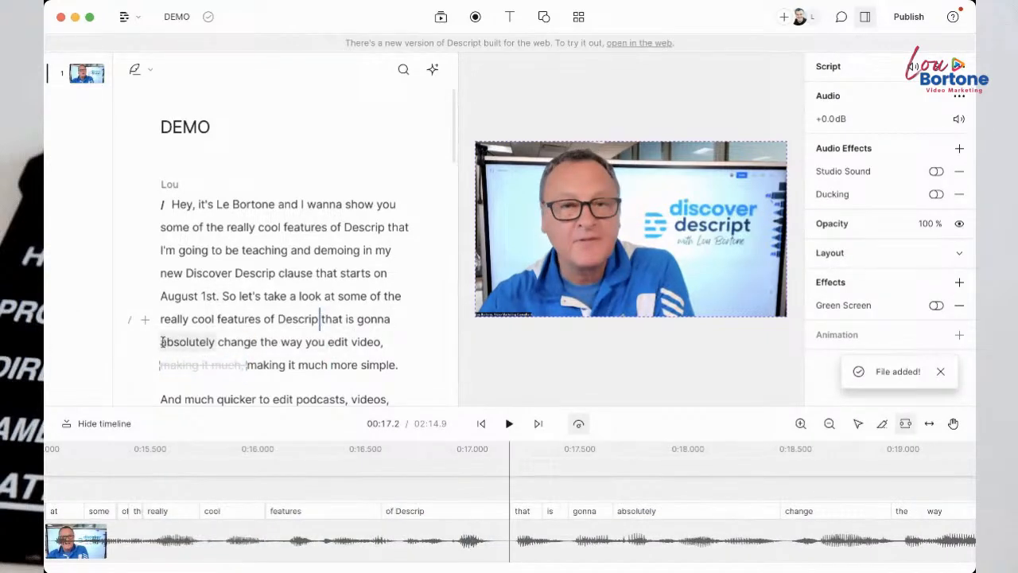
pyautogui.press('space')
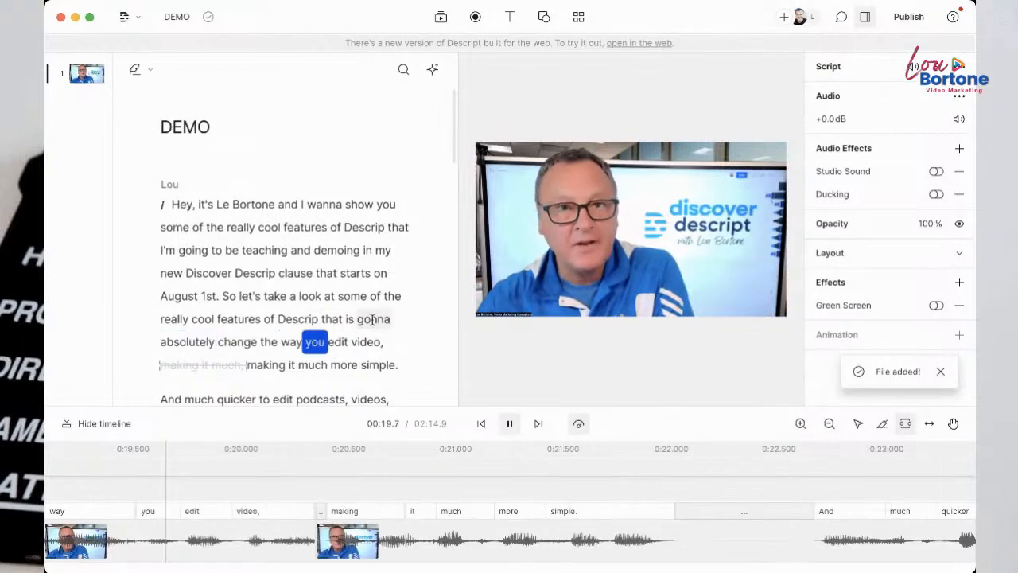
pyautogui.press('space')
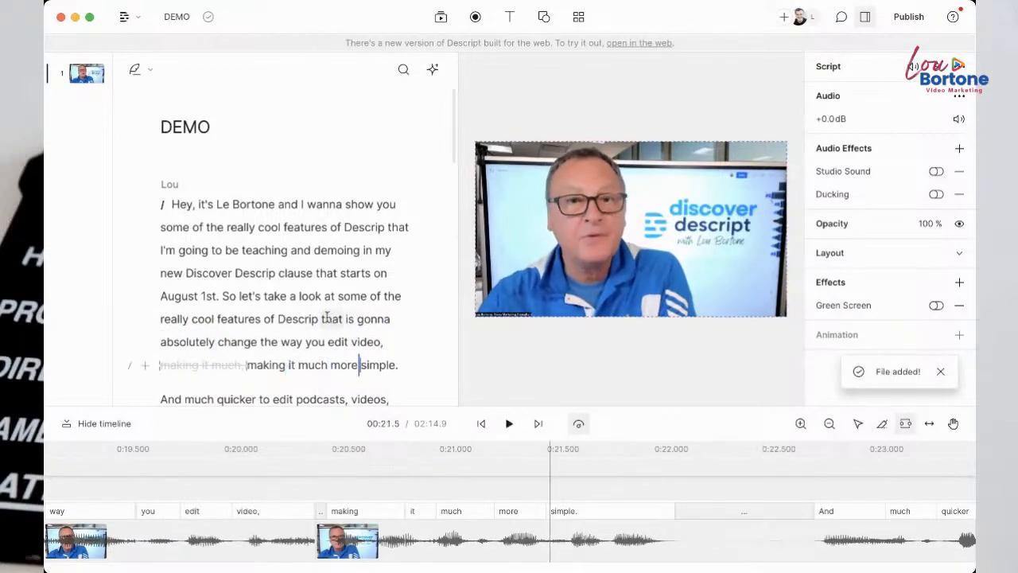
# Step: Find the filler words (um, uh and repeats) throughout the script, review them, and delete all of them together with their media
pyautogui.scroll(-5, 333, 318)
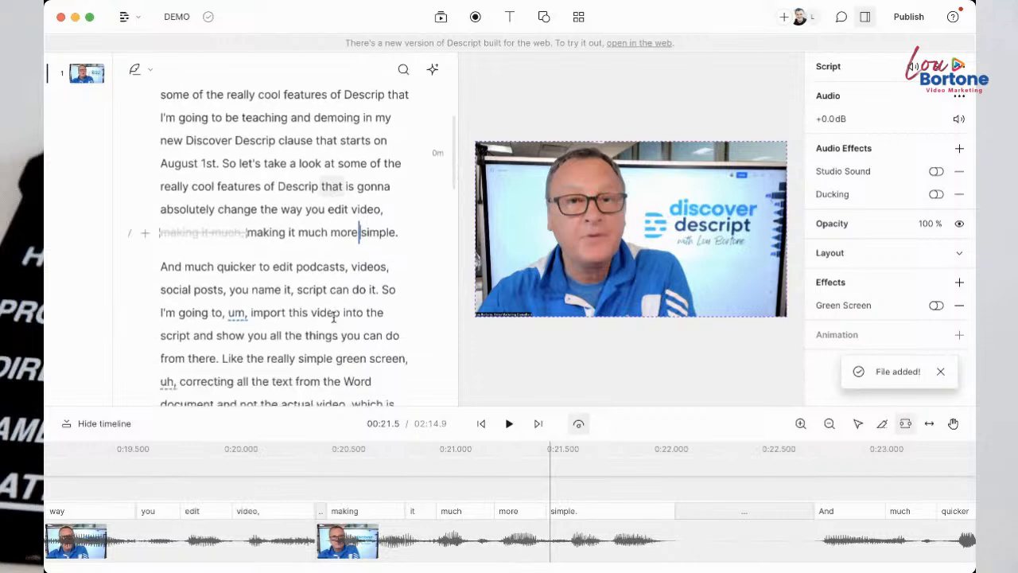
pyautogui.scroll(1, 333, 317)
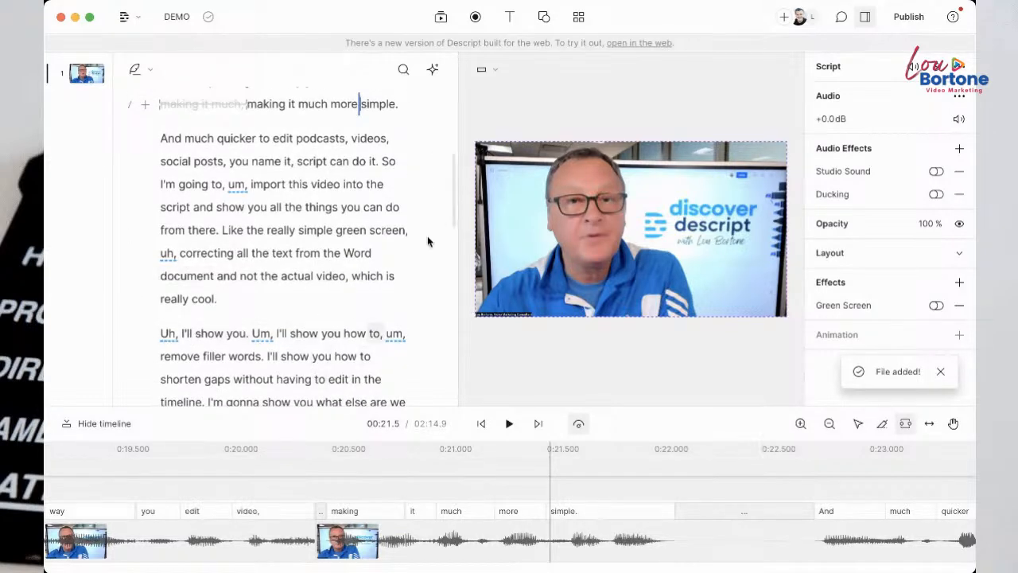
pyautogui.click(432, 70)
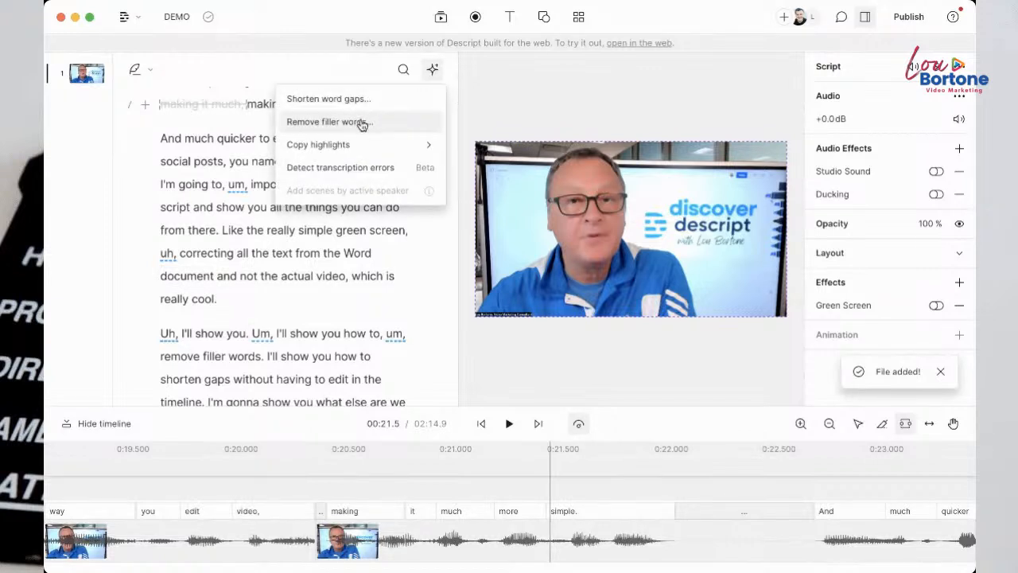
pyautogui.click(362, 123)
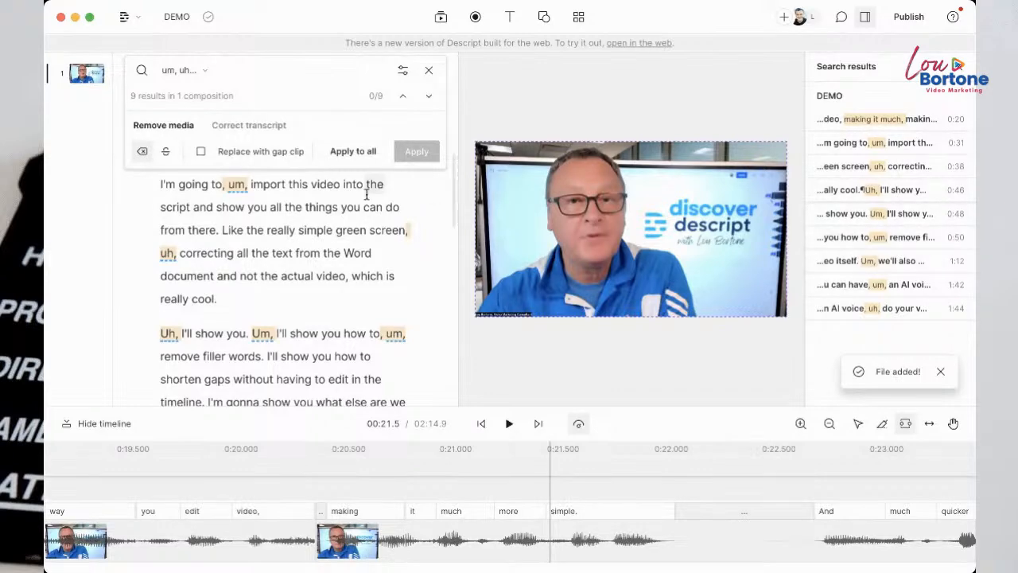
pyautogui.scroll(-2, 356, 221)
pyautogui.scroll(-15, 356, 227)
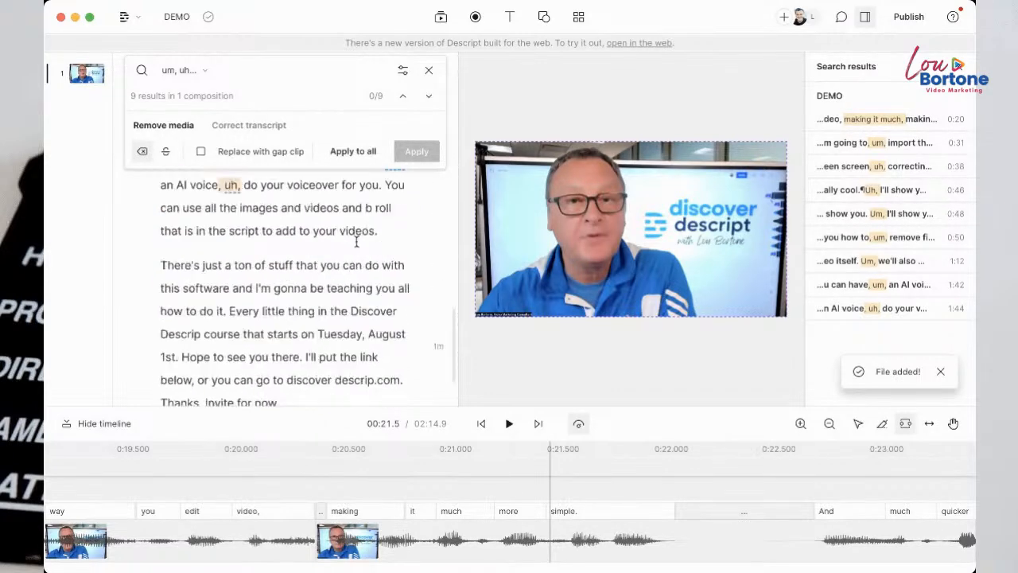
pyautogui.scroll(15, 356, 241)
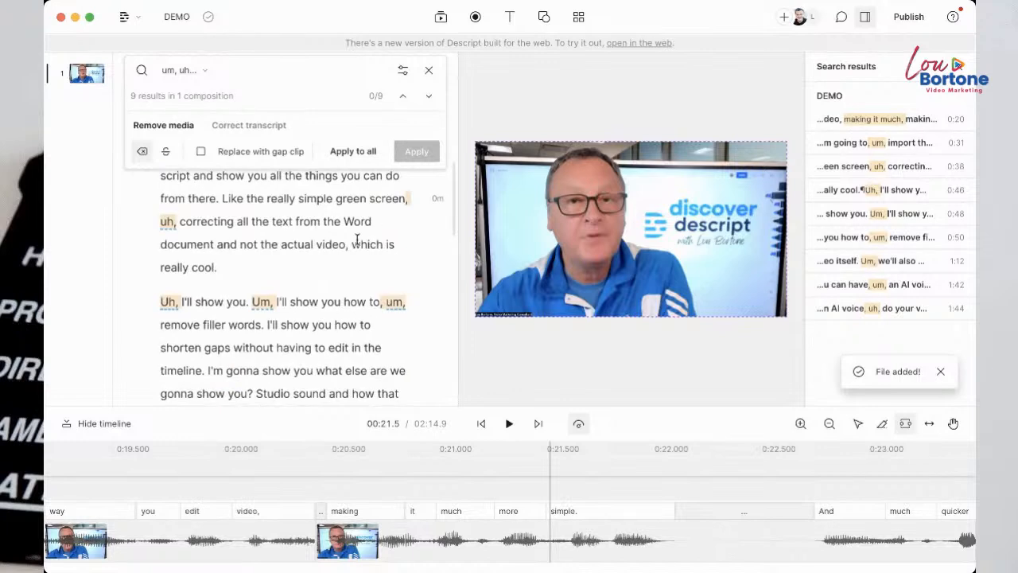
pyautogui.scroll(3, 357, 238)
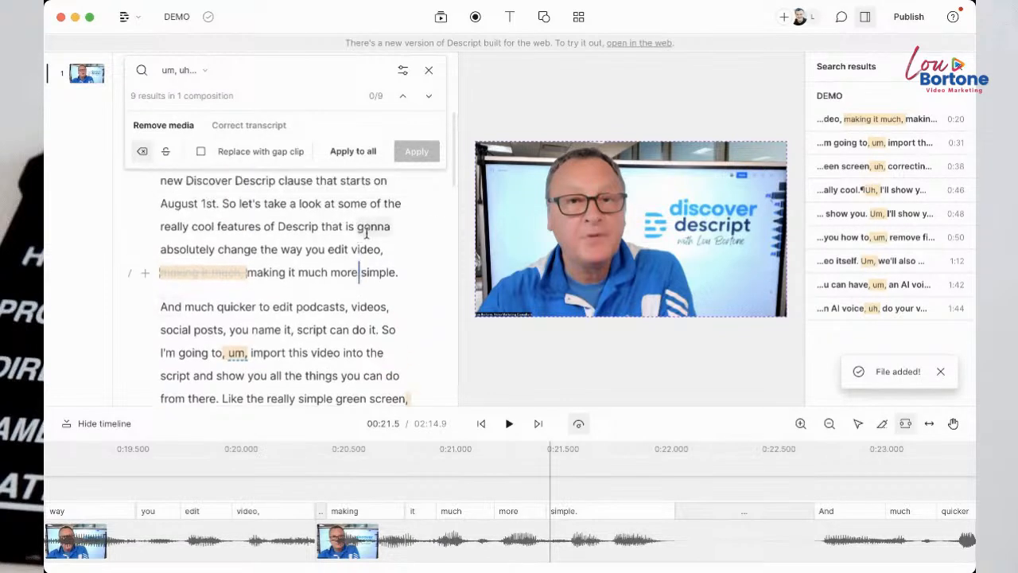
pyautogui.click(353, 151)
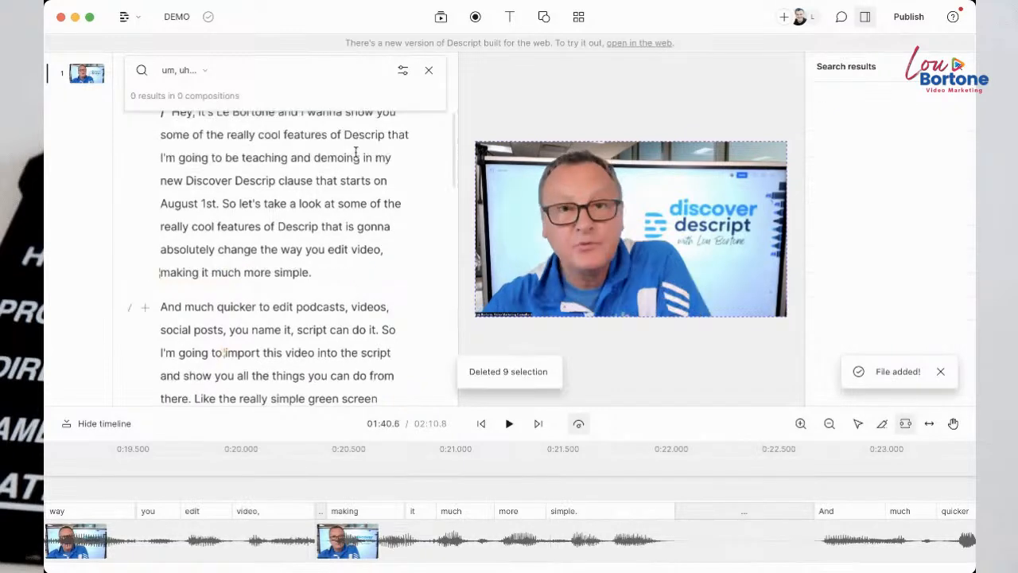
# Step: Play the start of the paragraph "And much quicker to edit podcasts" and look over the script without its filler words
pyautogui.click(163, 307)
pyautogui.press('space')
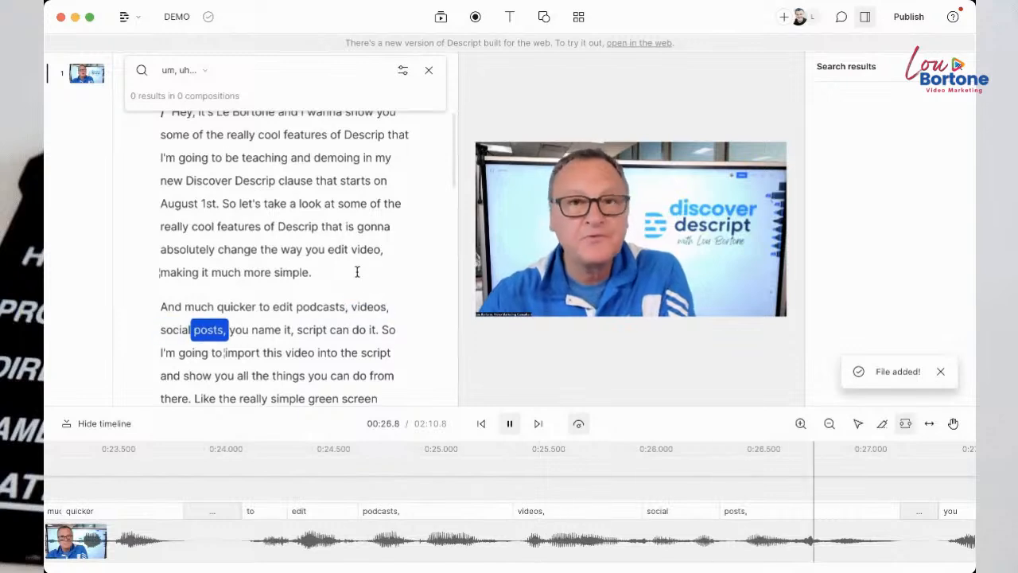
pyautogui.press('space')
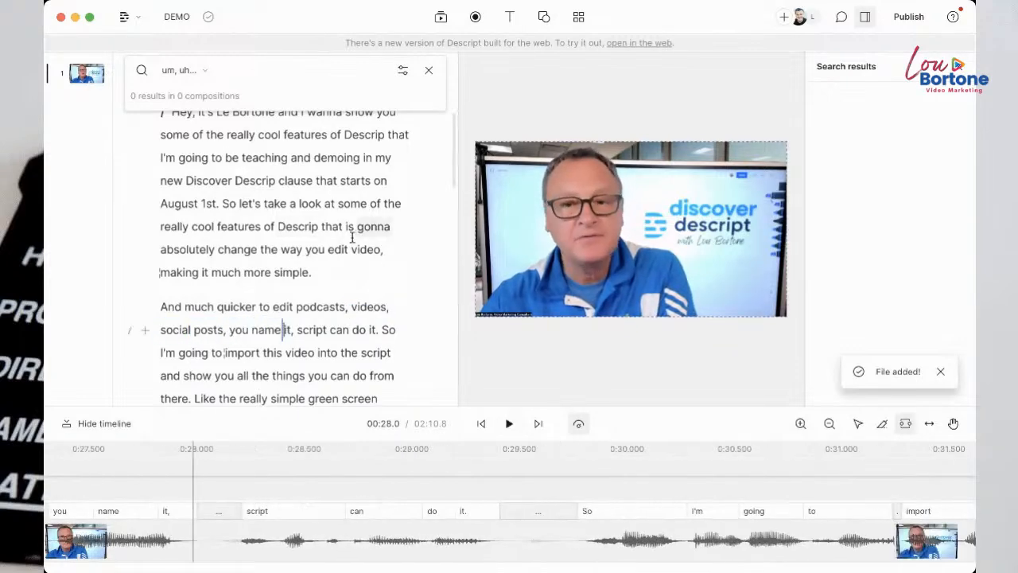
pyautogui.scroll(3, 352, 237)
pyautogui.click(226, 229)
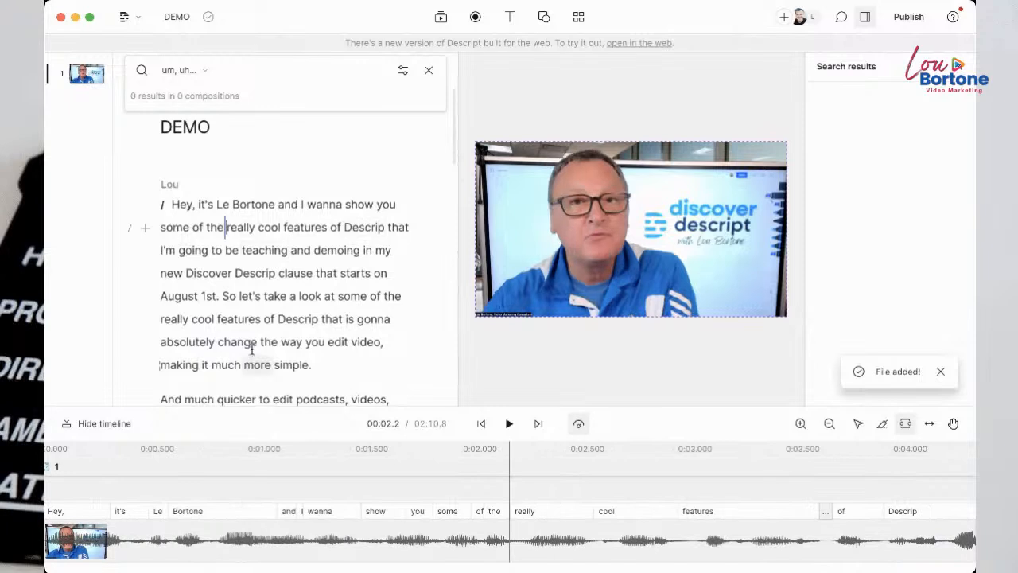
pyautogui.scroll(-10, 252, 350)
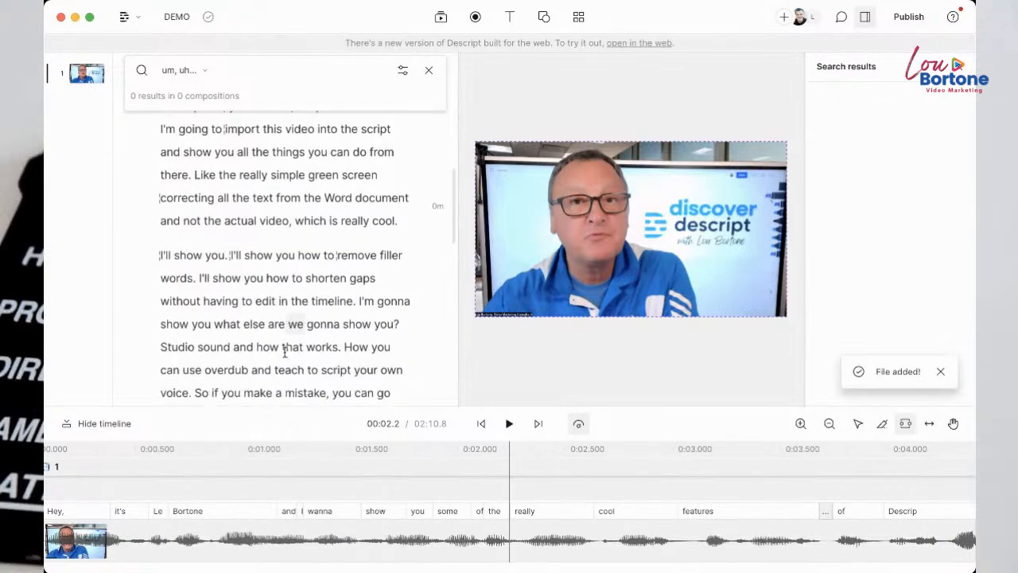
# Step: Shorten all word gaps of 1s or more in the script to 1 sec and close the search
pyautogui.click(429, 70)
pyautogui.click(433, 69)
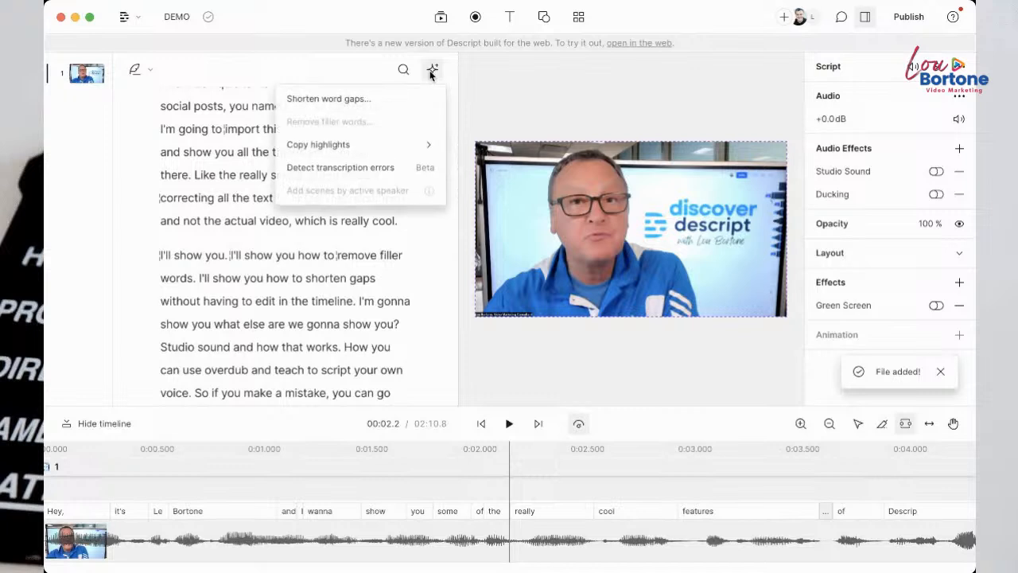
pyautogui.click(352, 102)
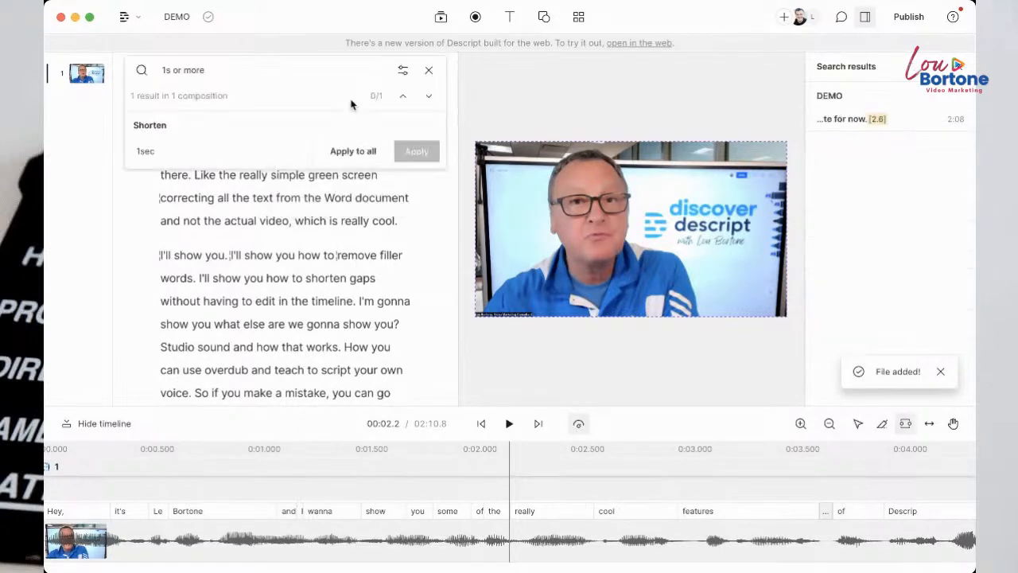
pyautogui.click(143, 152)
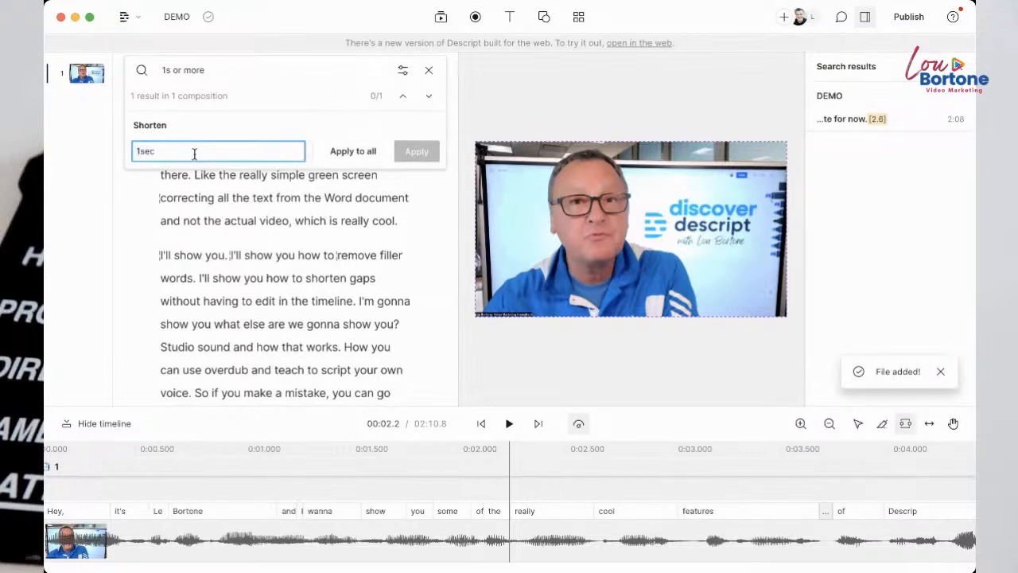
pyautogui.click(360, 152)
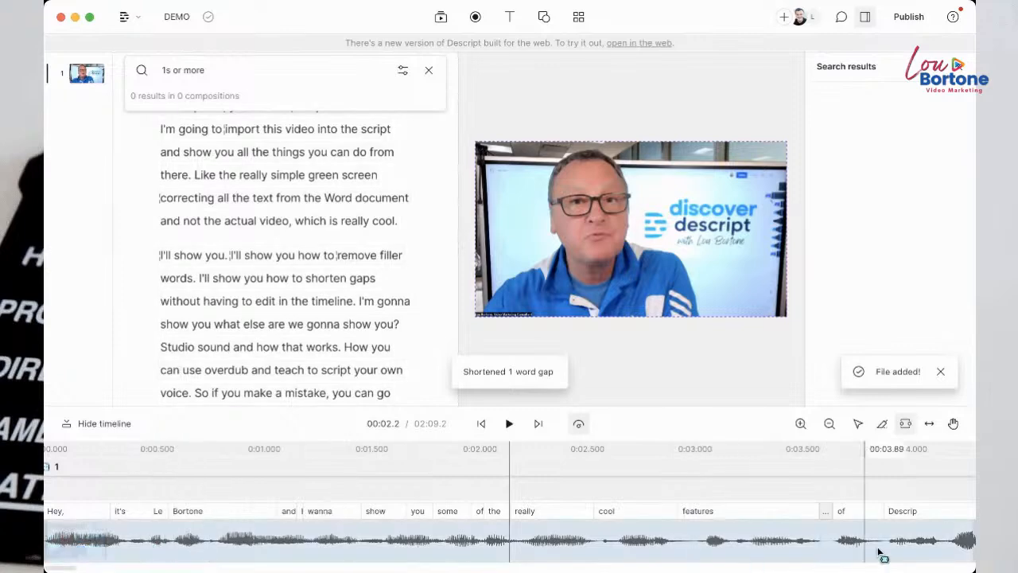
pyautogui.click(431, 72)
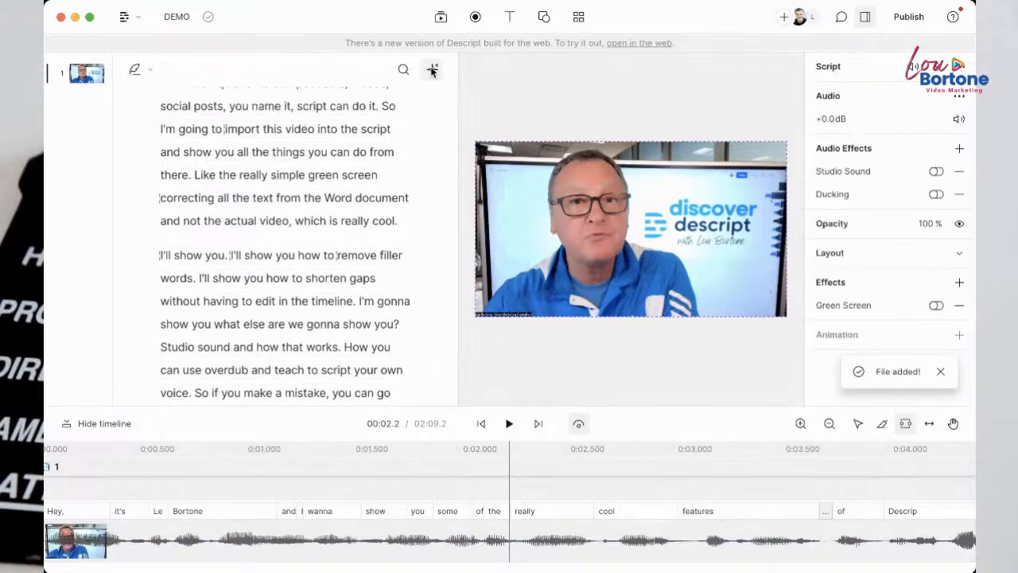
# Step: Look through the edited script and check the video at several points, down to the passage about the eye contact feature
pyautogui.scroll(5, 318, 183)
pyautogui.click(225, 266)
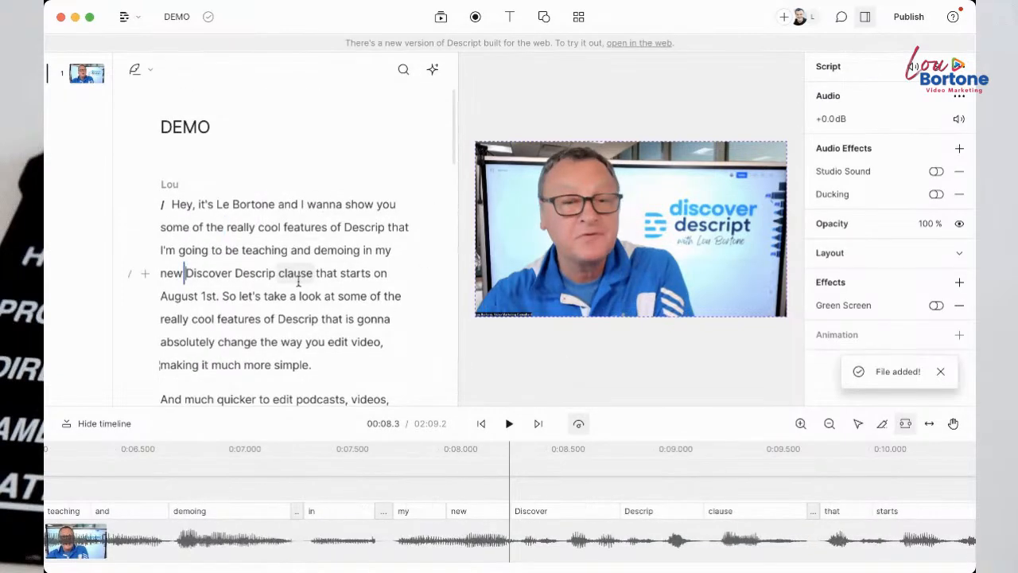
pyautogui.scroll(-6, 298, 275)
pyautogui.click(298, 277)
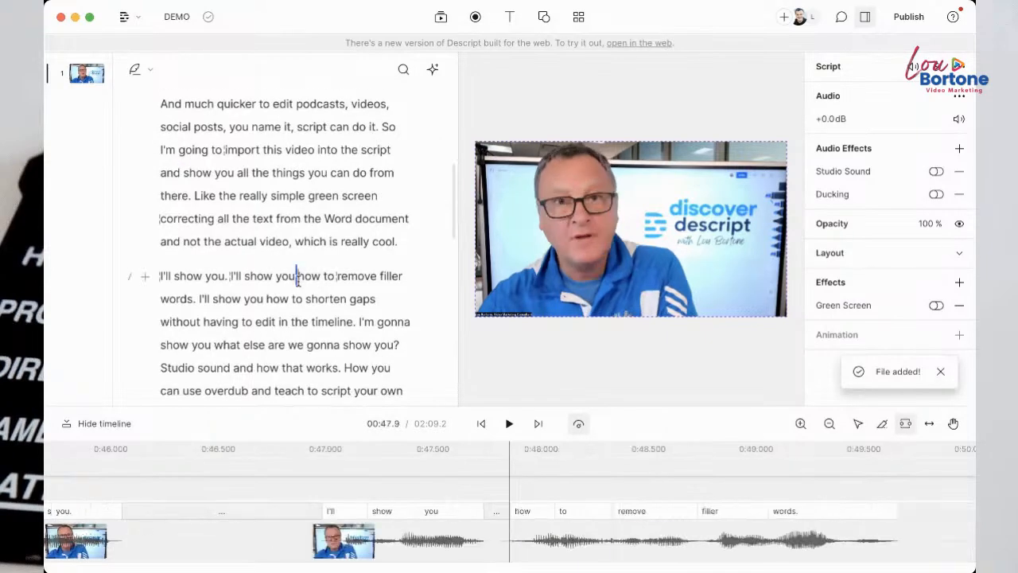
pyautogui.scroll(-6, 299, 280)
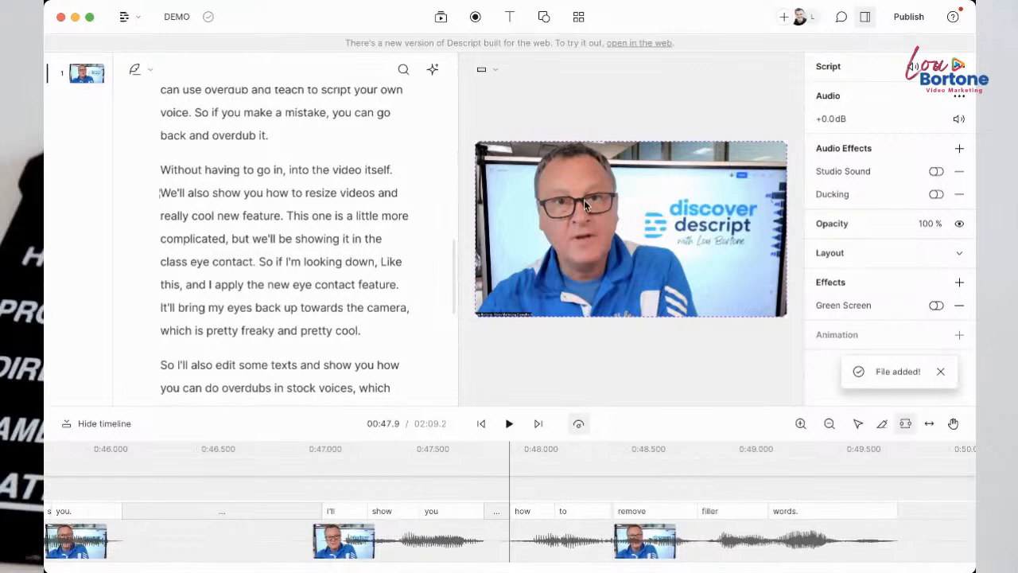
pyautogui.click(217, 283)
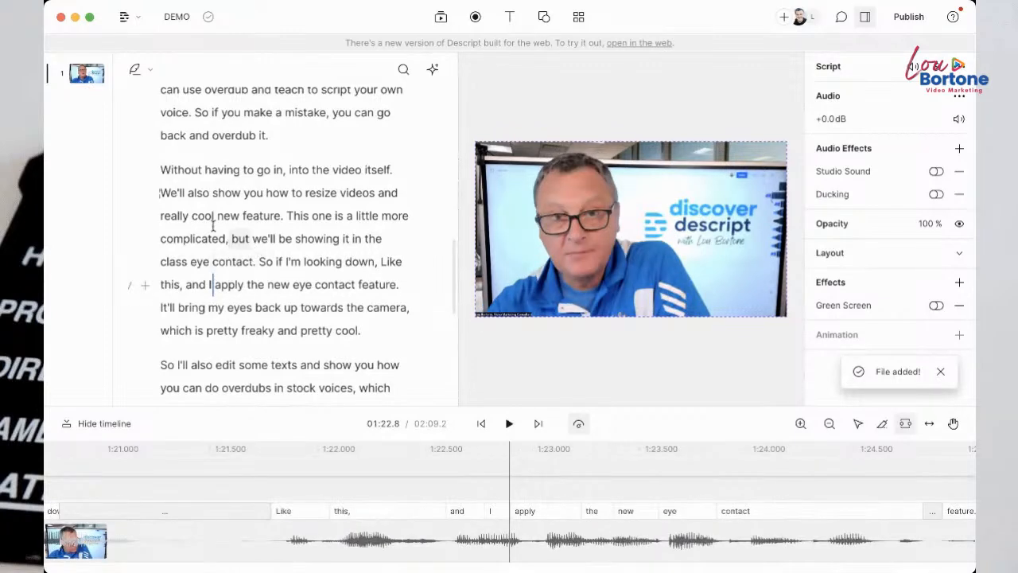
# Step: Play the opening words of the paragraph that starts "Without having to go in"
pyautogui.click(162, 170)
pyautogui.press('space')
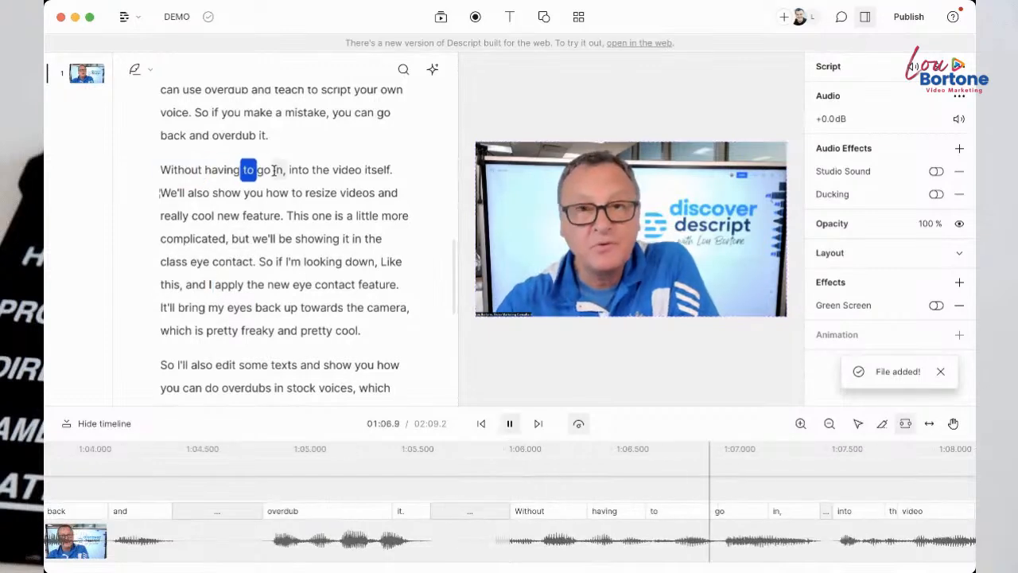
pyautogui.press('space')
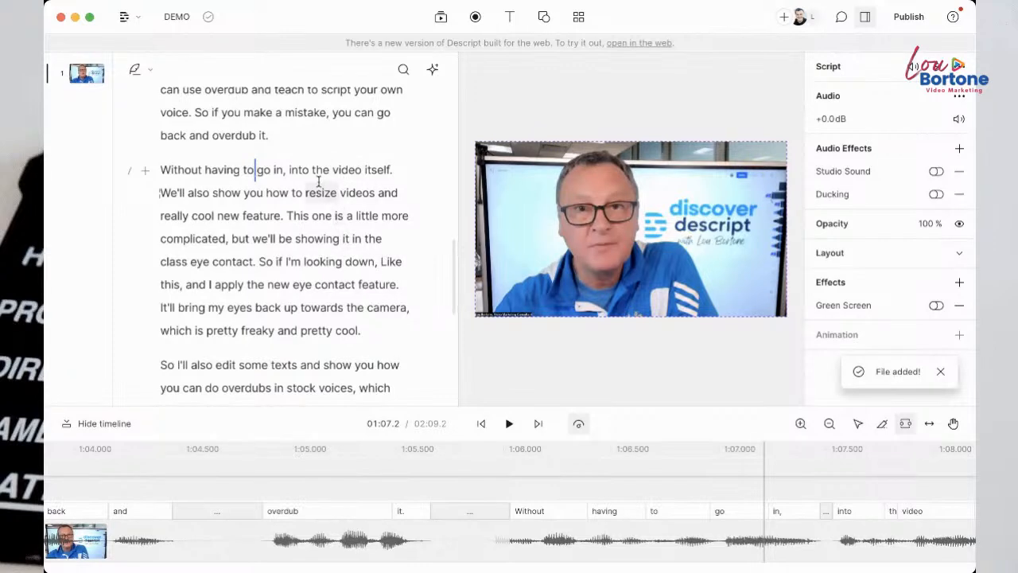
# Step: Apply Studio Sound to the script's audio and look over the opening paragraphs
pyautogui.click(938, 172)
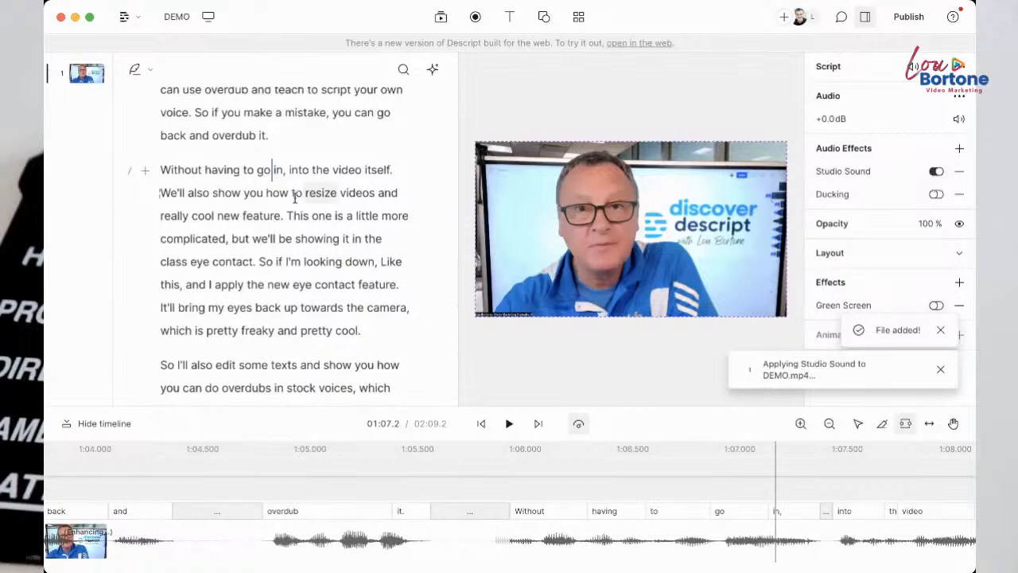
pyautogui.scroll(3, 270, 183)
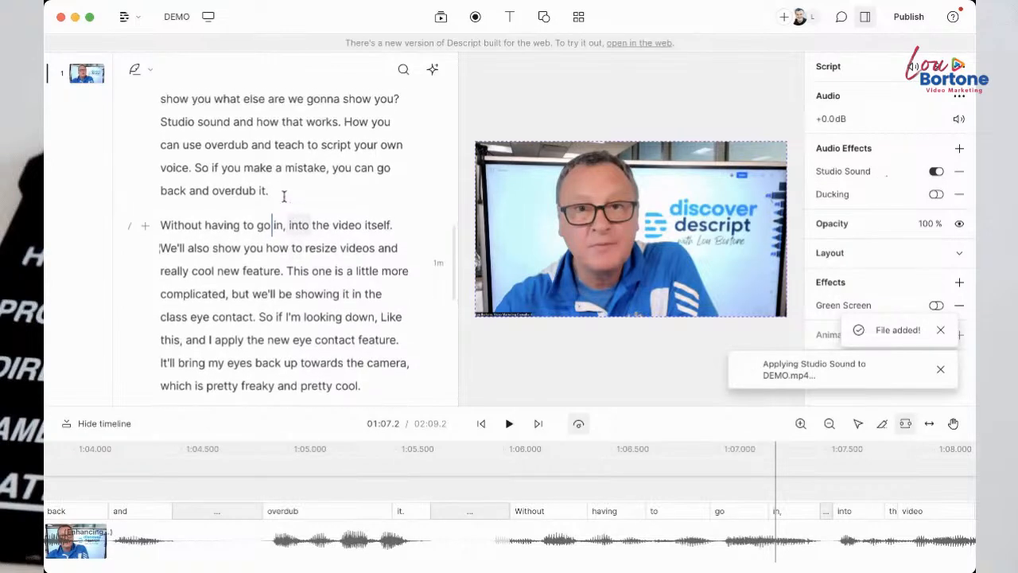
pyautogui.scroll(12, 285, 196)
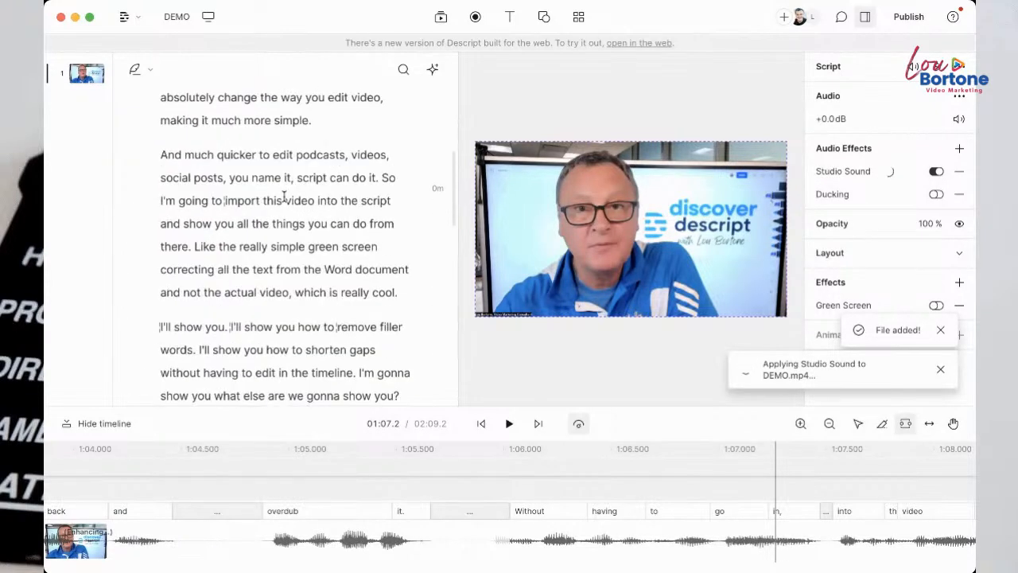
pyautogui.scroll(3, 284, 197)
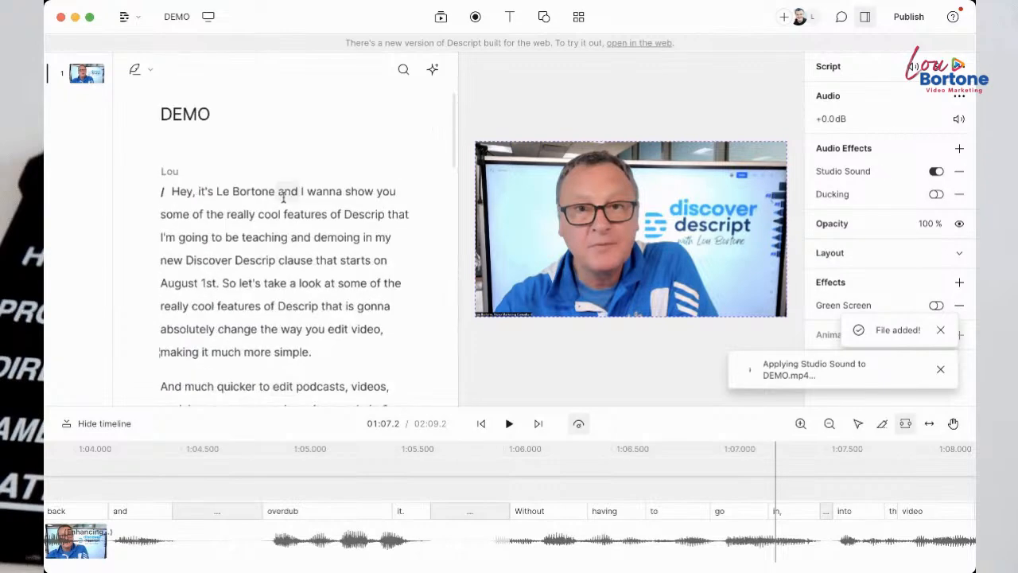
pyautogui.scroll(-3, 283, 197)
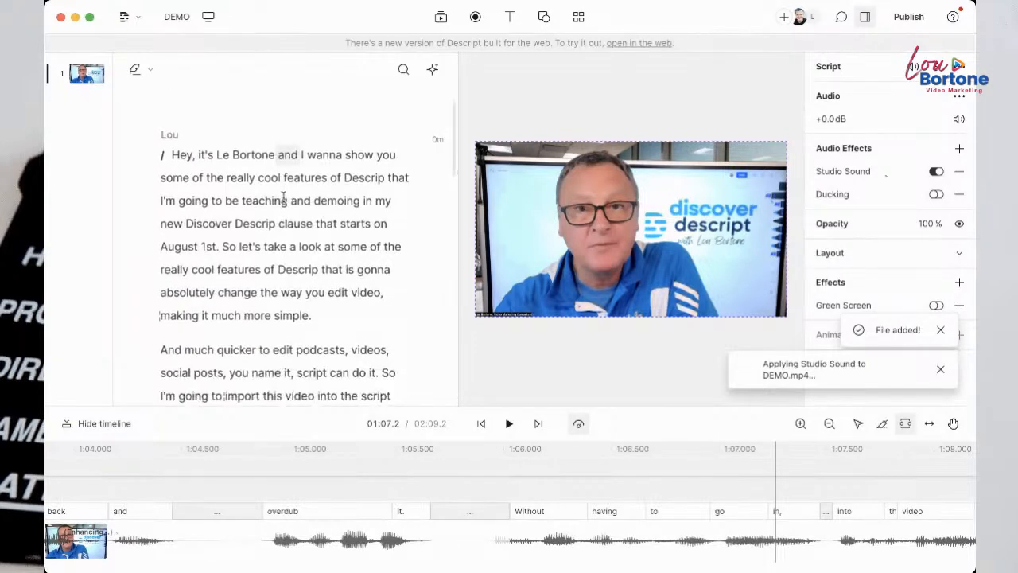
pyautogui.scroll(-2, 282, 197)
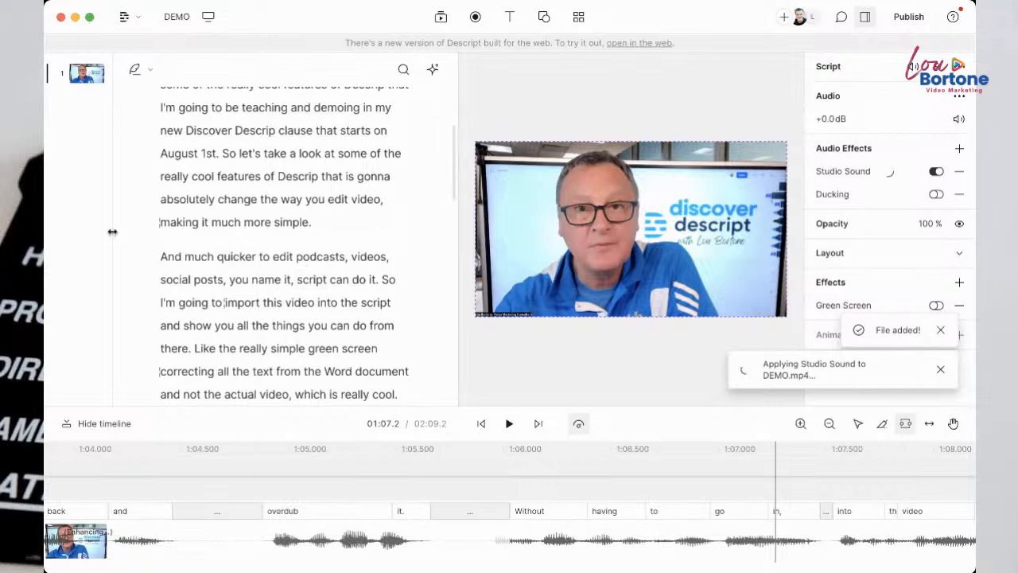
# Step: Play the video from the opening word "Hey" through "August 1st" to hear the audio with Studio Sound
pyautogui.scroll(5, 154, 234)
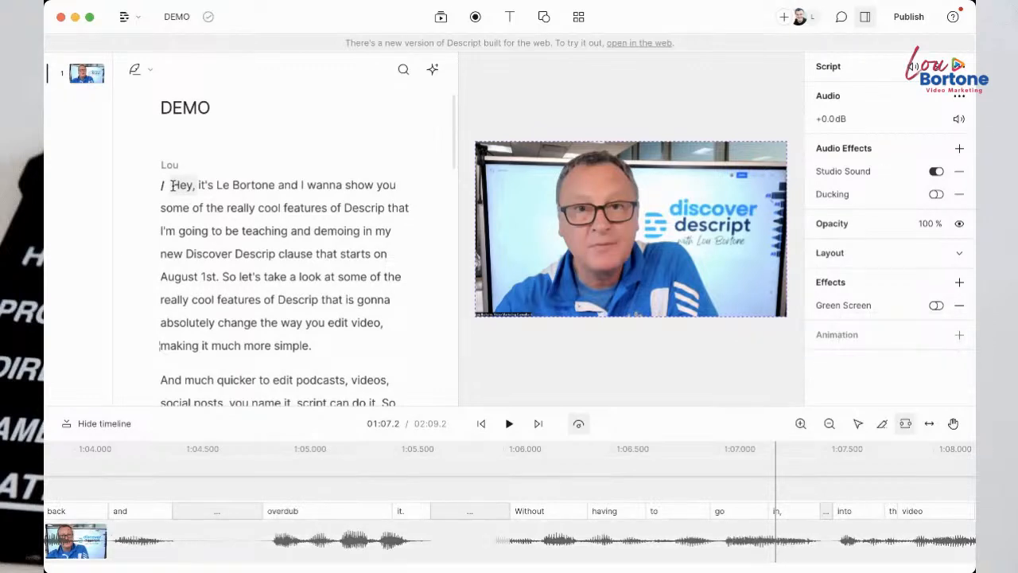
pyautogui.click(171, 185)
pyautogui.press('space')
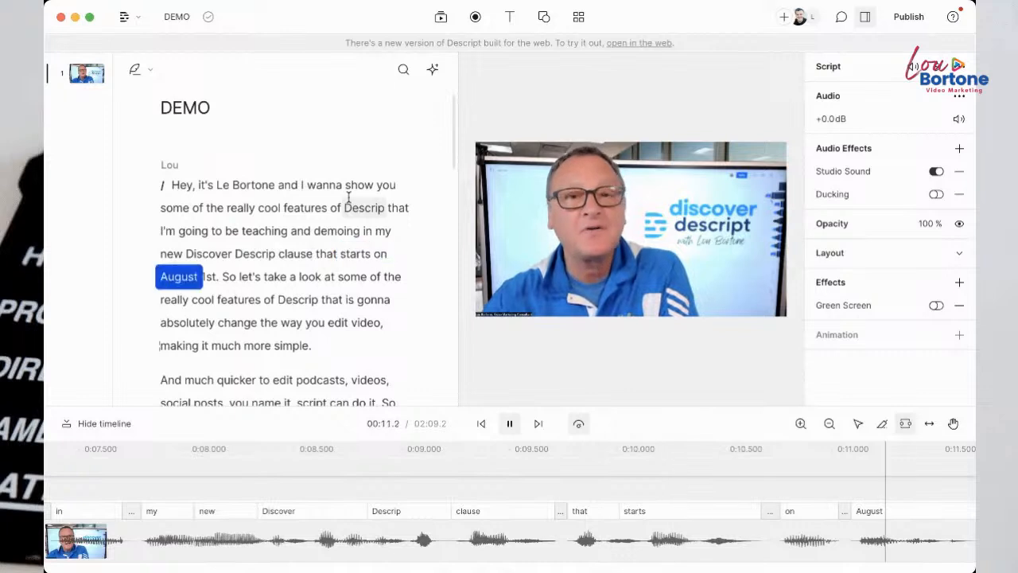
pyautogui.press('space')
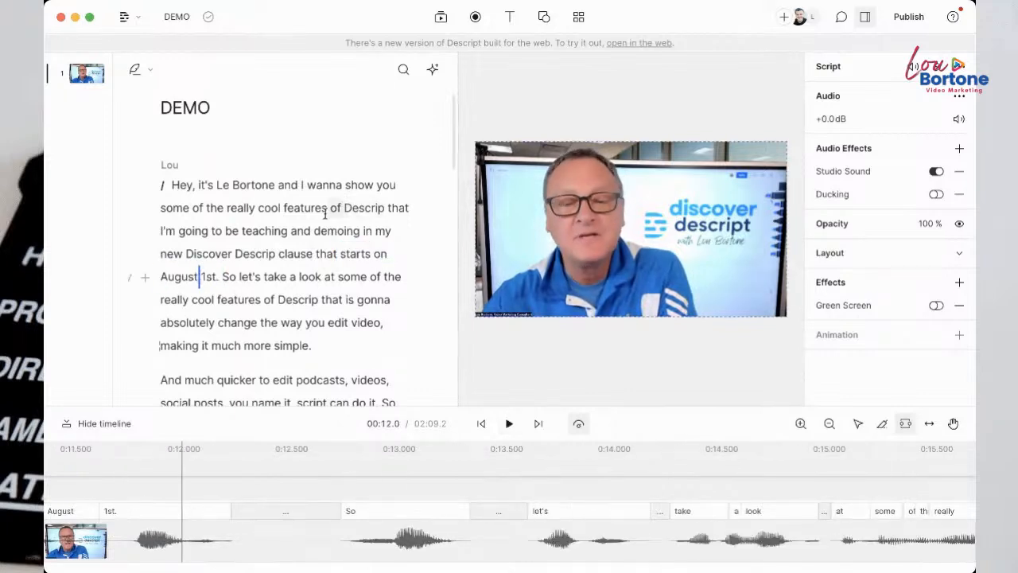
# Step: Correct the transcript word "clause" after "Discover Descrip" to "course" without changing the audio
pyautogui.doubleClick(287, 255)
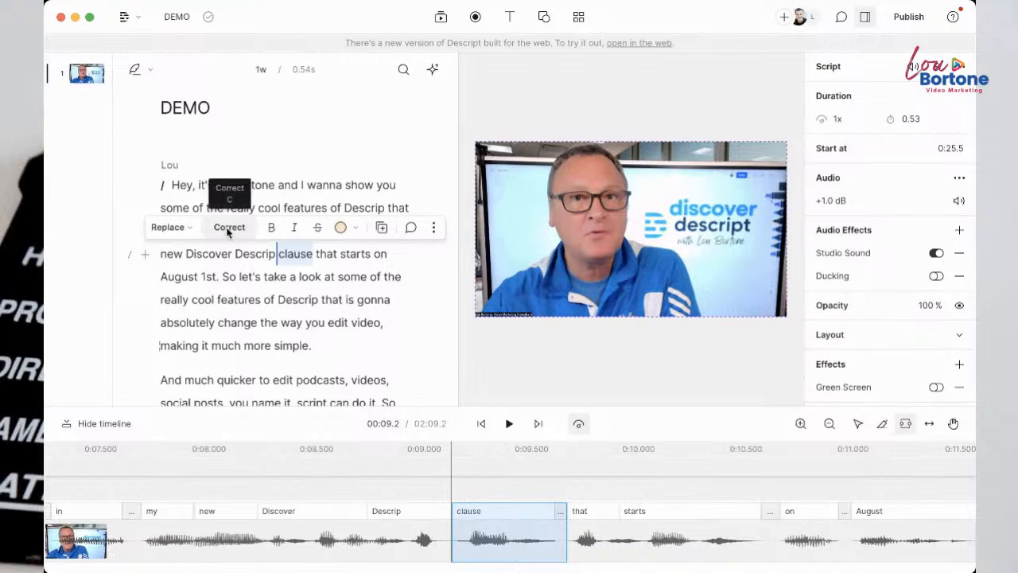
pyautogui.click(227, 228)
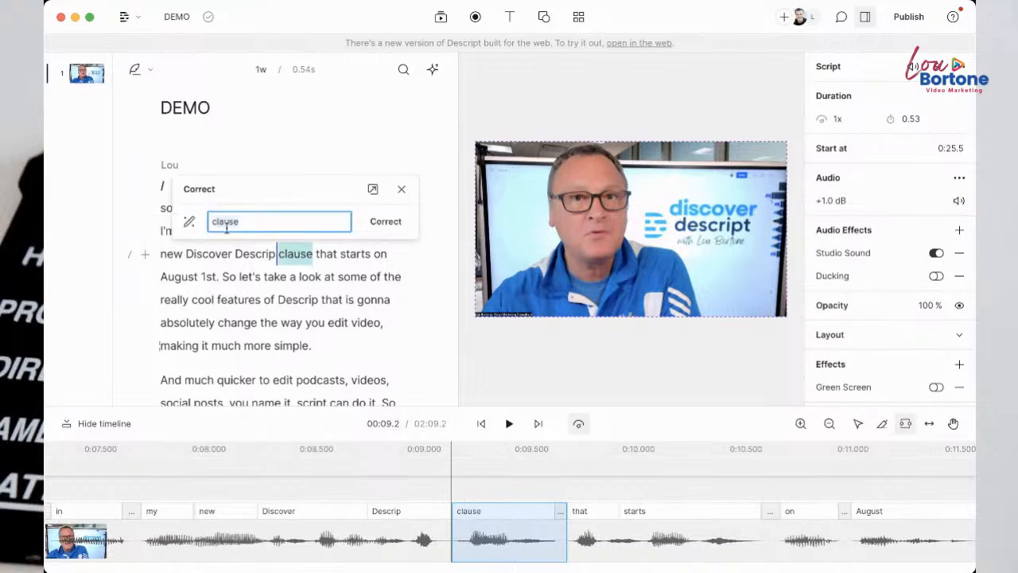
pyautogui.click(386, 221)
pyautogui.press('space')
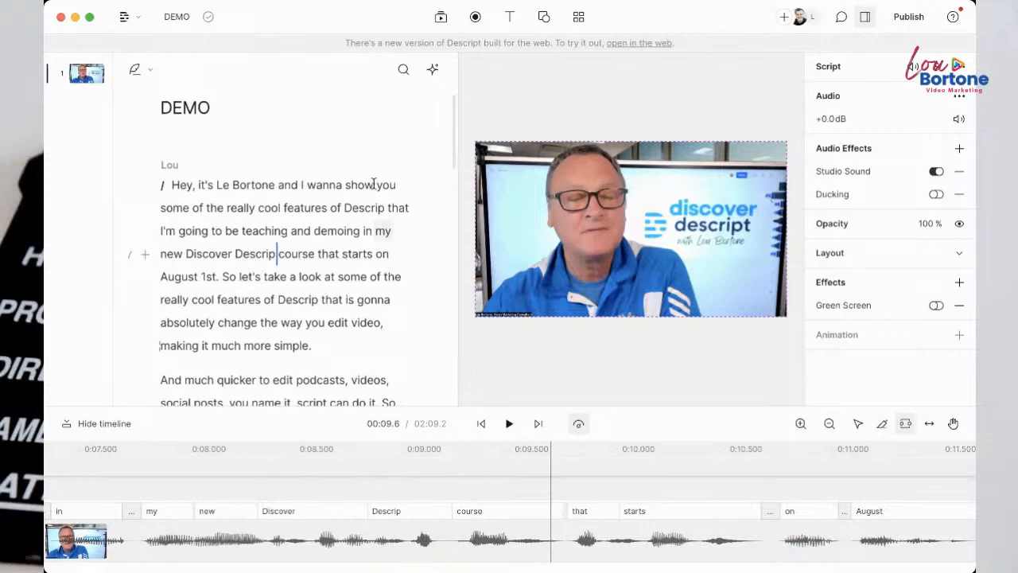
# Step: Return to the very start of the script and turn on the Green Screen effect for the video
pyautogui.click(230, 184)
pyautogui.scroll(-2, 313, 278)
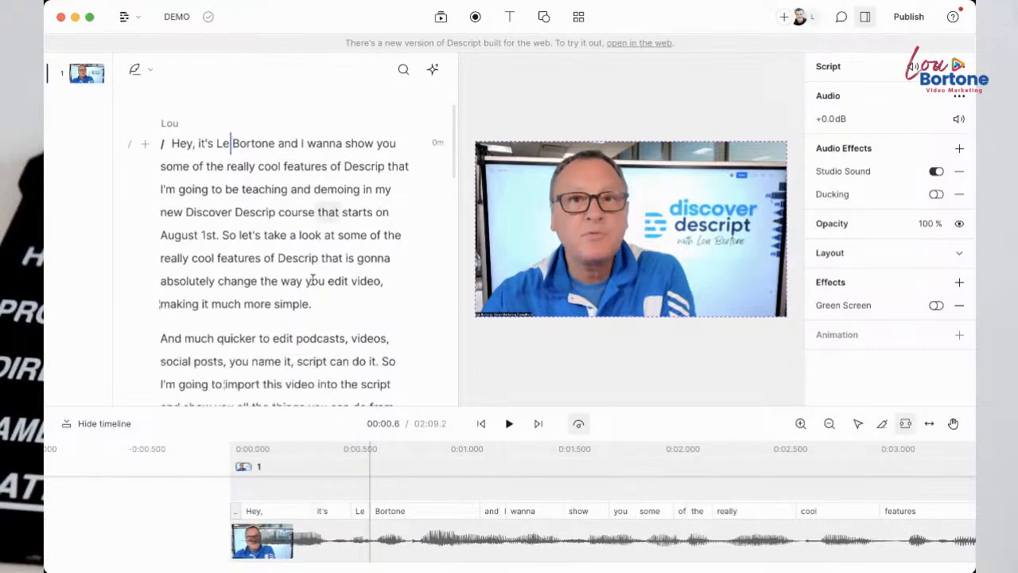
pyautogui.scroll(3, 329, 263)
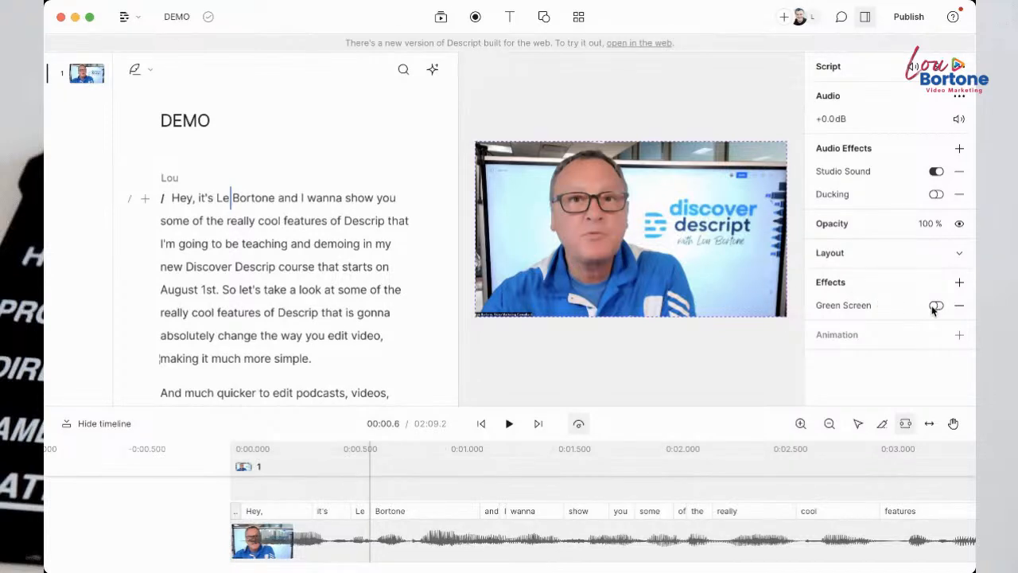
pyautogui.click(172, 198)
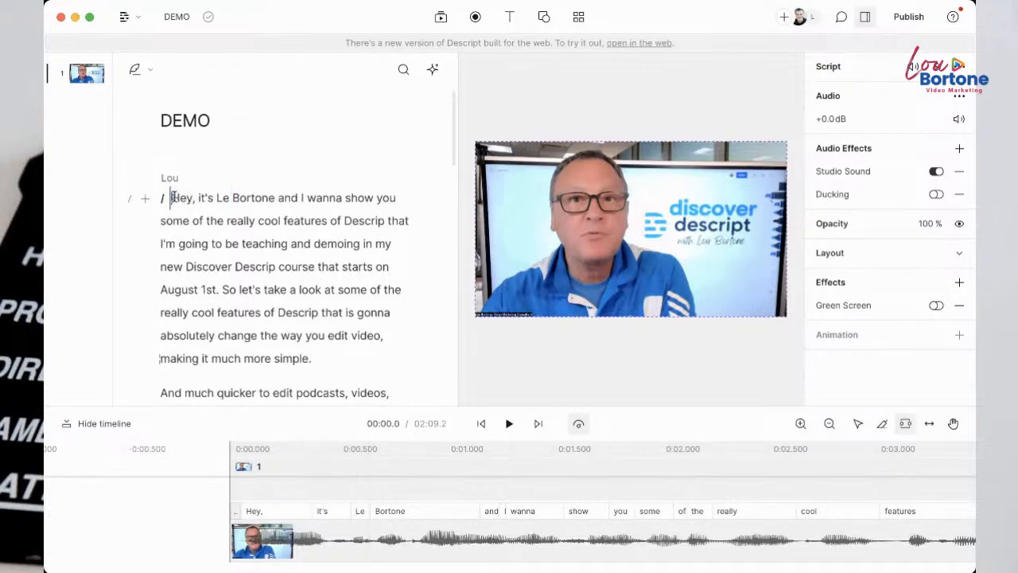
pyautogui.click(937, 307)
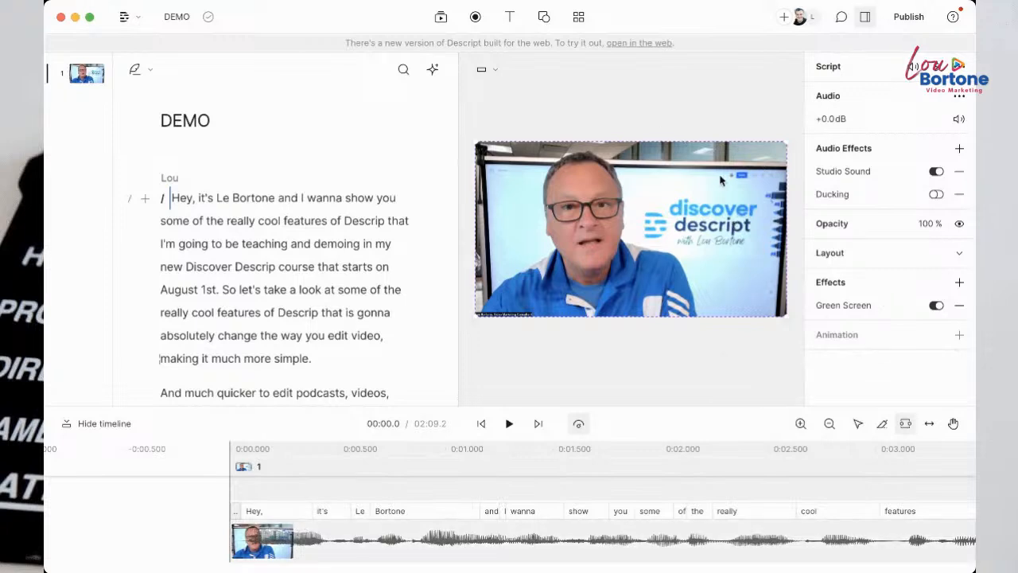
# Step: Crop a thin strip off the video layer's left and bottom edges and align the layer with the canvas's bottom centre
pyautogui.click(582, 294)
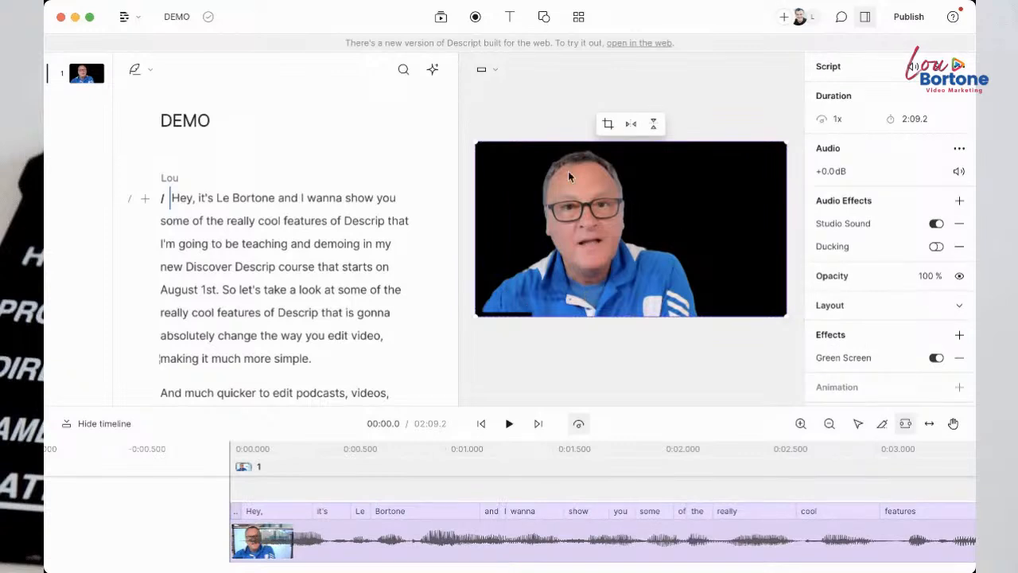
pyautogui.click(608, 125)
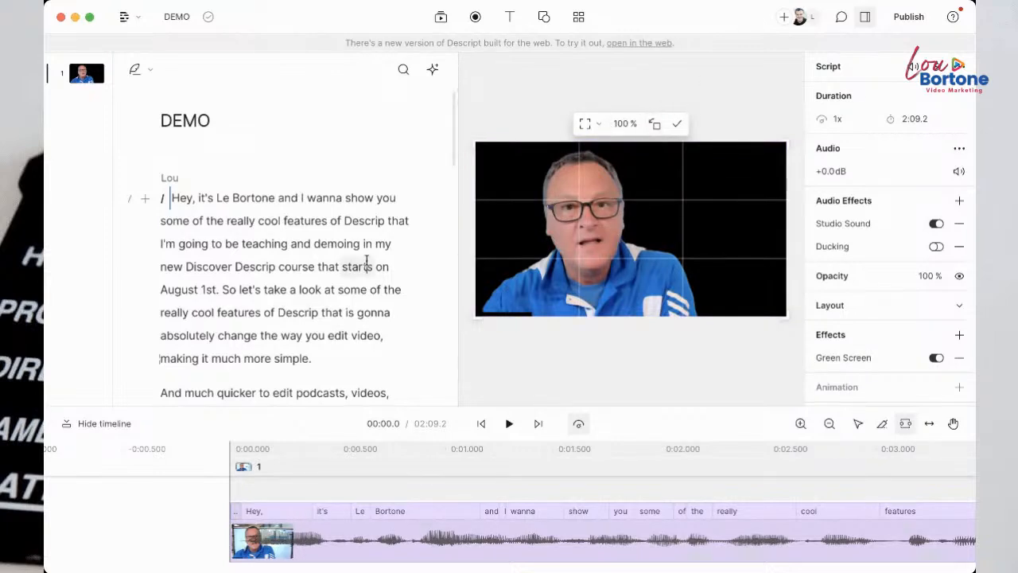
pyautogui.click(339, 265)
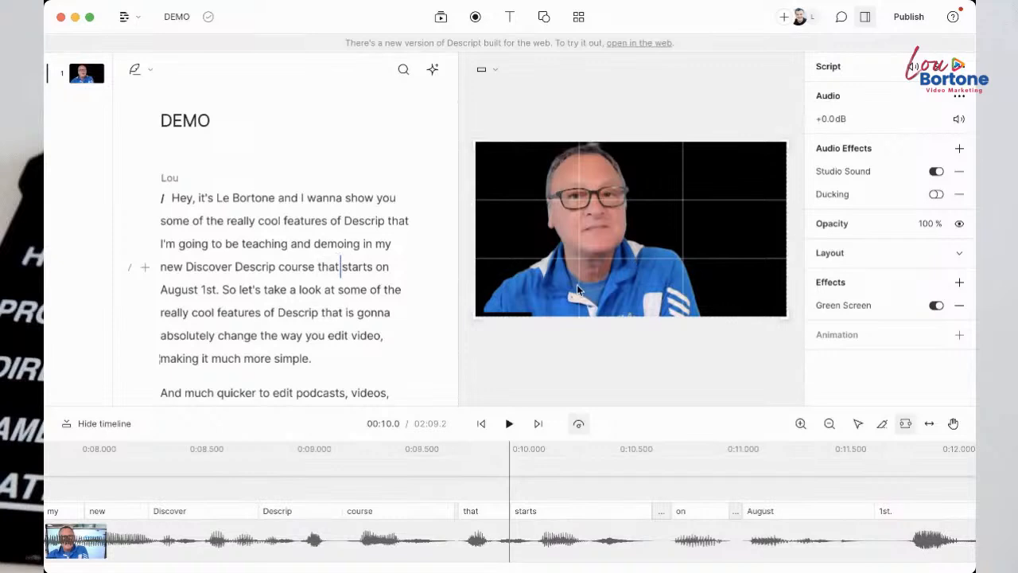
pyautogui.click(480, 310)
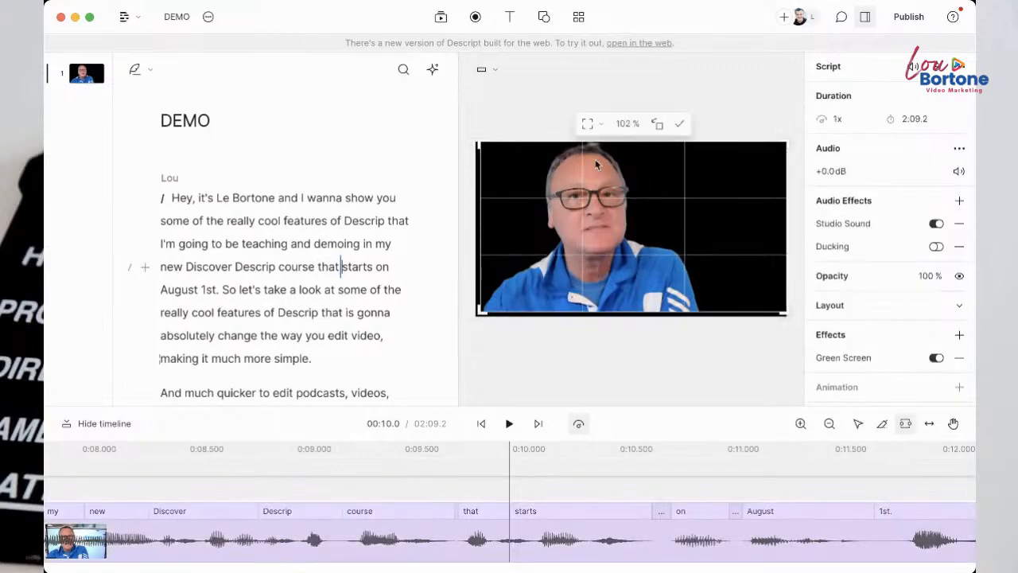
pyautogui.click(678, 124)
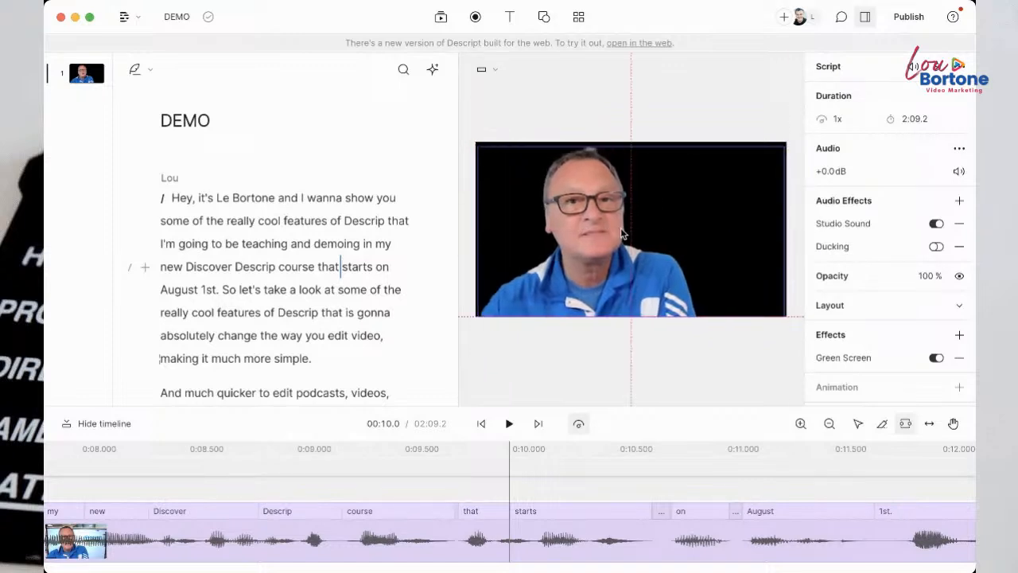
pyautogui.click(620, 228)
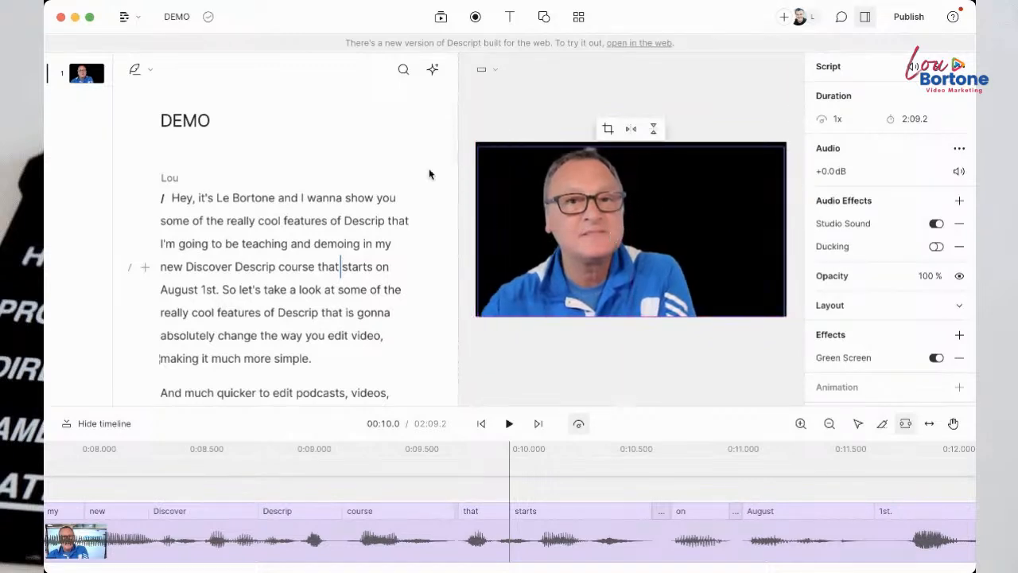
# Step: Browse the stock video backgrounds for a replacement backdrop
pyautogui.click(442, 19)
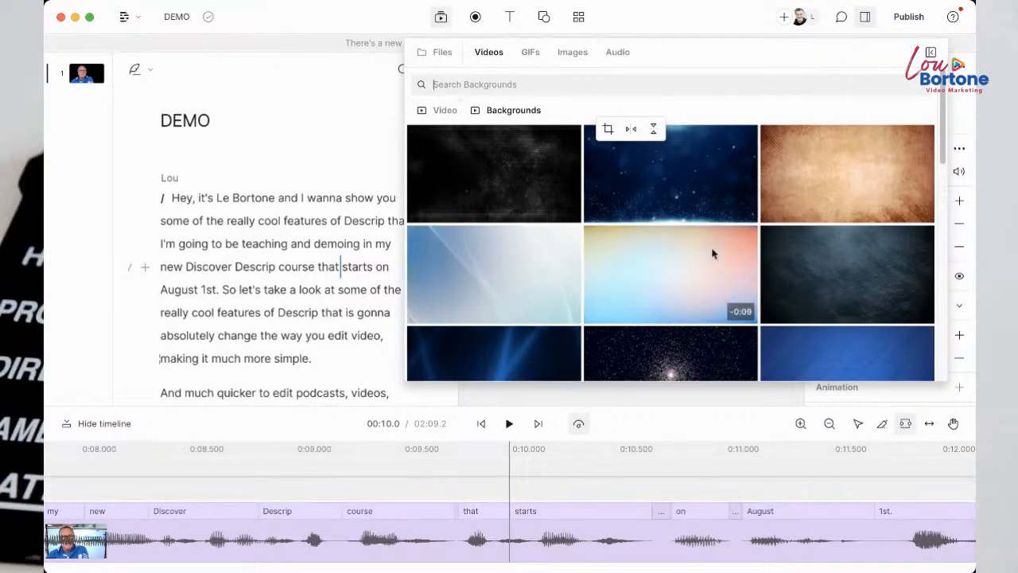
pyautogui.scroll(-5, 711, 253)
pyautogui.scroll(-8, 713, 253)
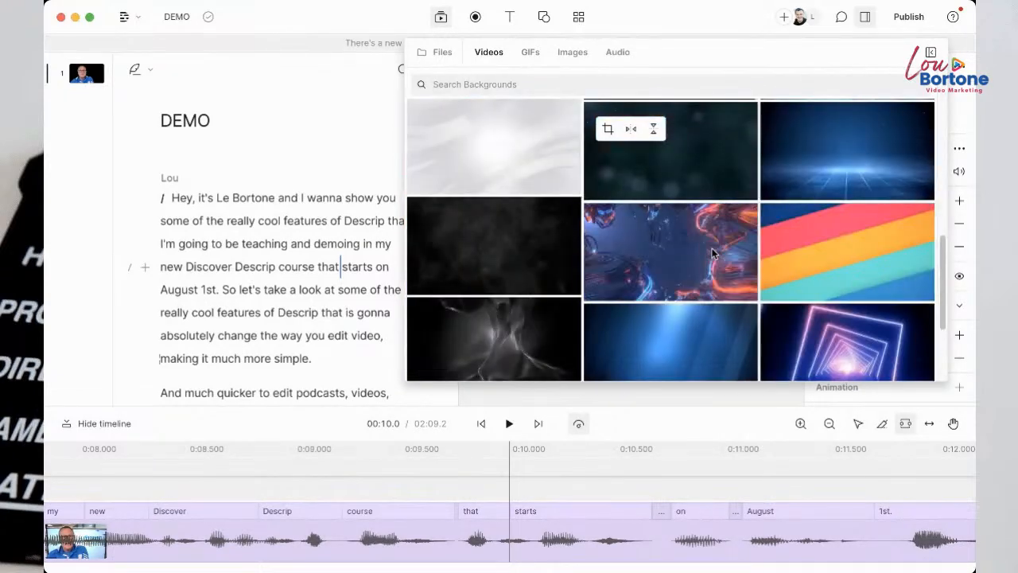
pyautogui.scroll(-2, 713, 253)
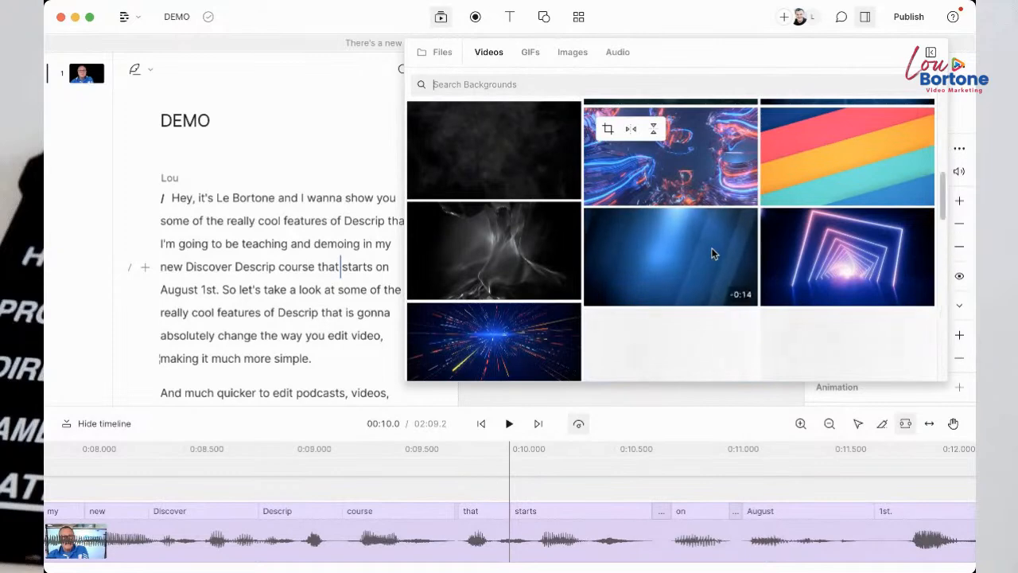
# Step: Search the stock photos for "office interior" and add the bright corridor photo with the wooden railing to the scene
pyautogui.click(572, 54)
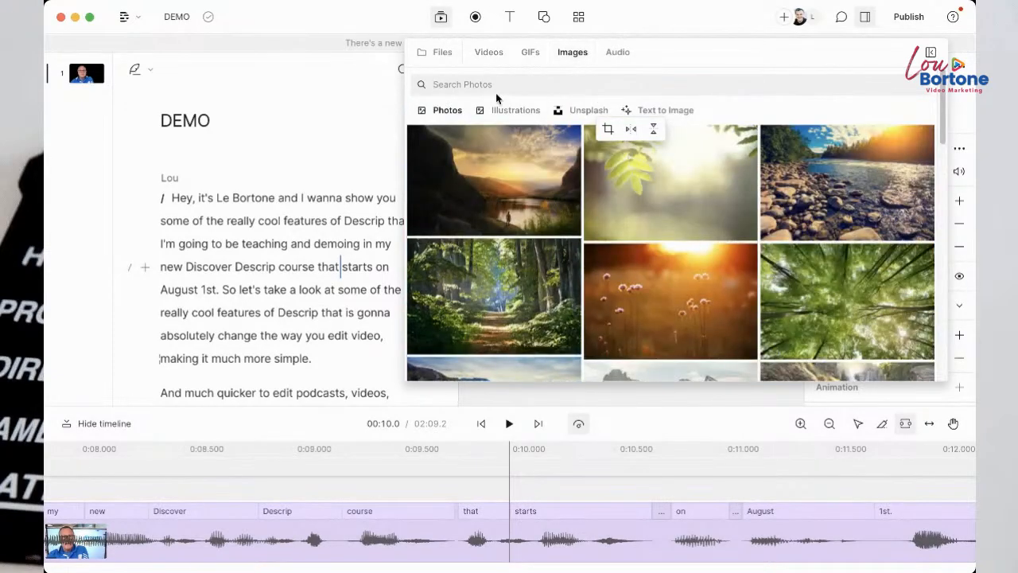
pyautogui.click(493, 84)
pyautogui.write('office interior')
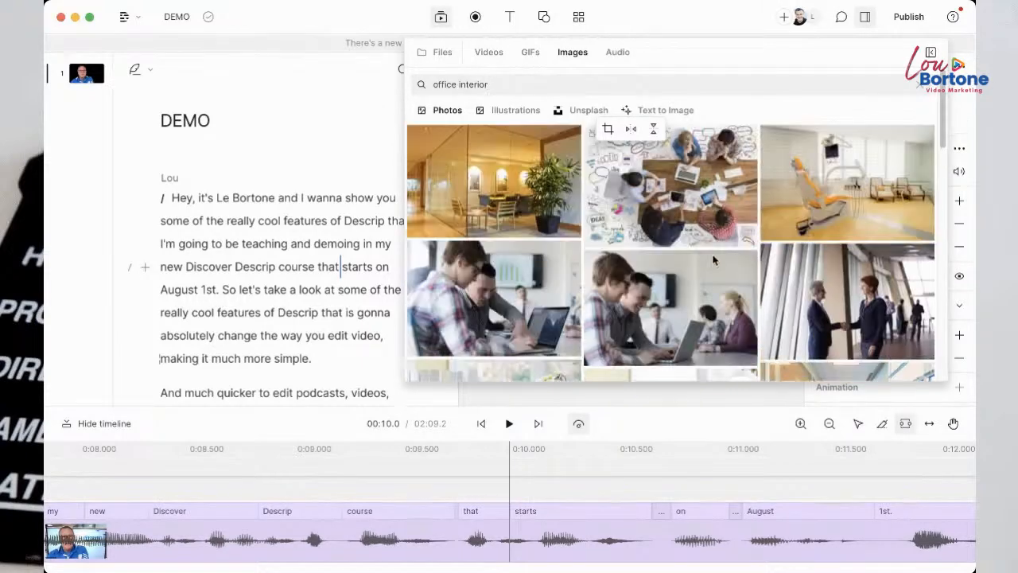
pyautogui.scroll(-5, 713, 260)
pyautogui.scroll(-5, 713, 260)
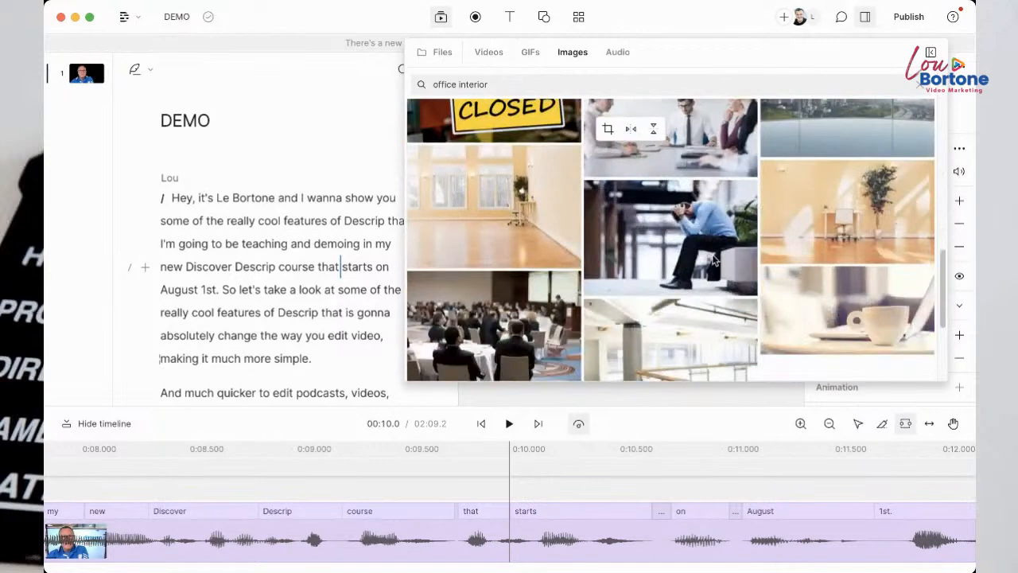
pyautogui.scroll(-4, 713, 260)
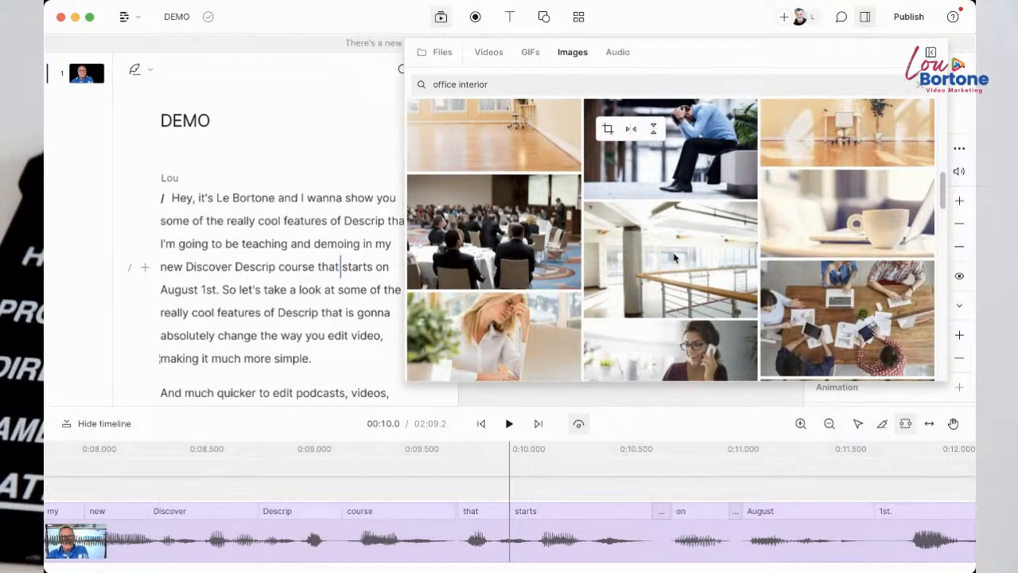
pyautogui.click(673, 257)
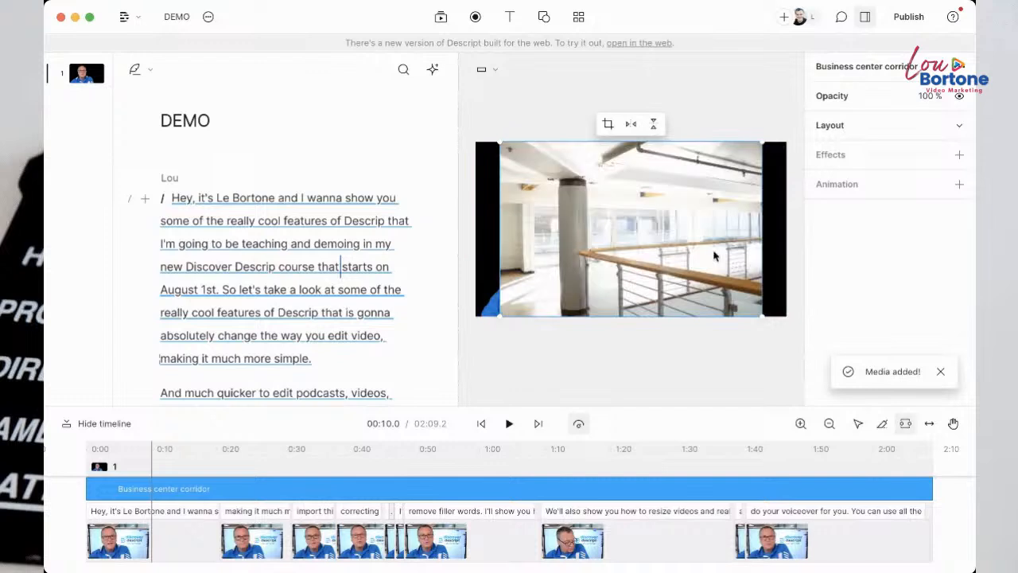
# Step: Enlarge the corridor photo to cover the full canvas width and send it to the back, behind the speaker
pyautogui.moveTo(762, 317); pyautogui.dragTo(790, 318)
pyautogui.moveTo(500, 333); pyautogui.dragTo(475, 349)
pyautogui.rightClick(536, 267)
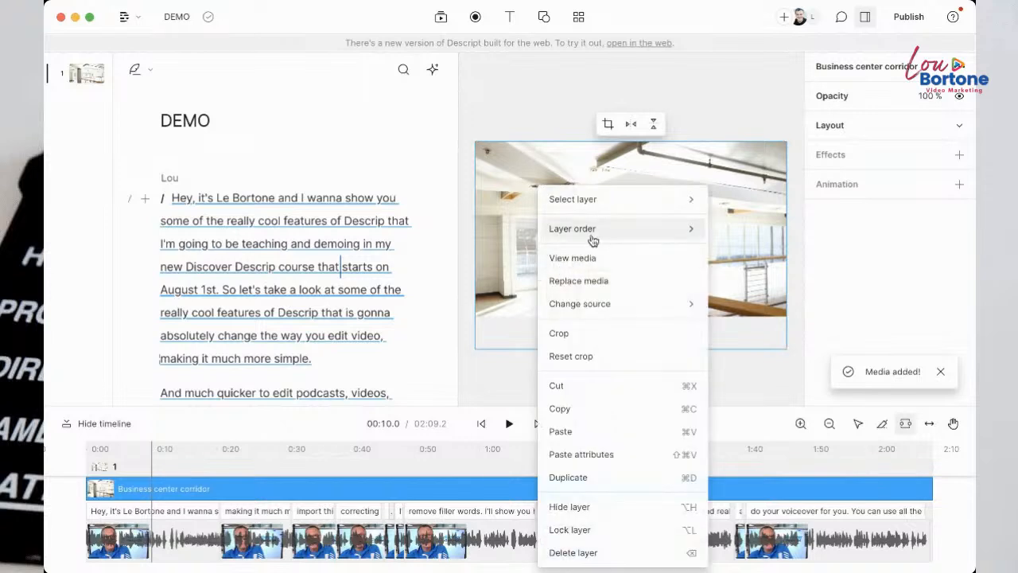
pyautogui.moveTo(598, 235)
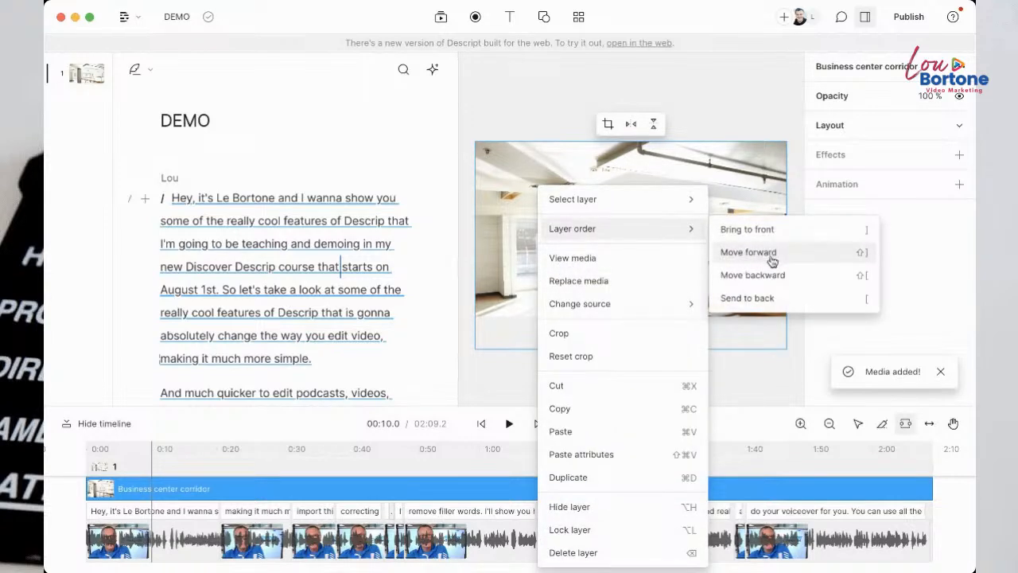
pyautogui.click(748, 298)
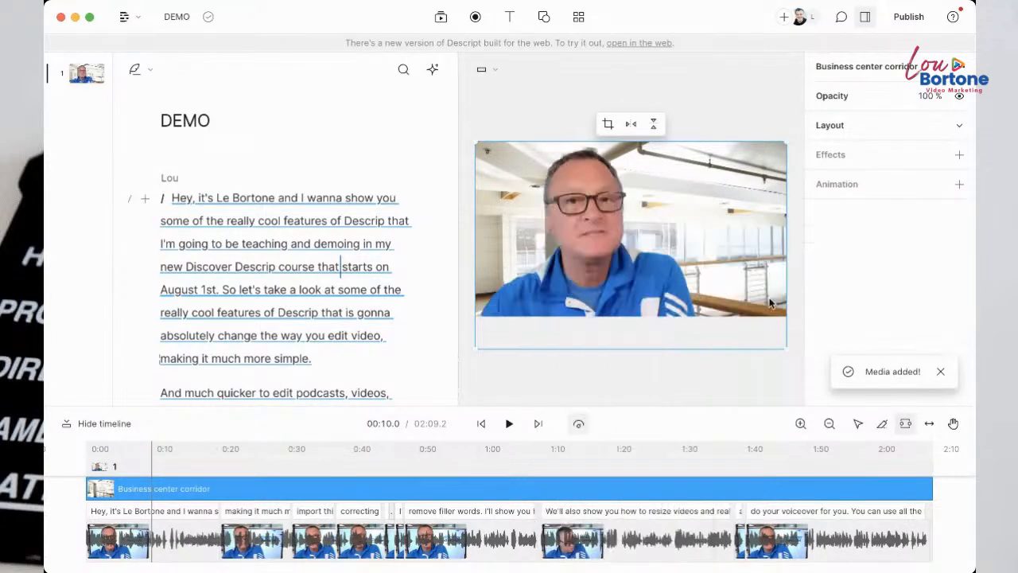
# Step: Nudge the corridor background slightly and play the video from the opening paragraph to check the new backdrop
pyautogui.moveTo(567, 280); pyautogui.dragTo(574, 274)
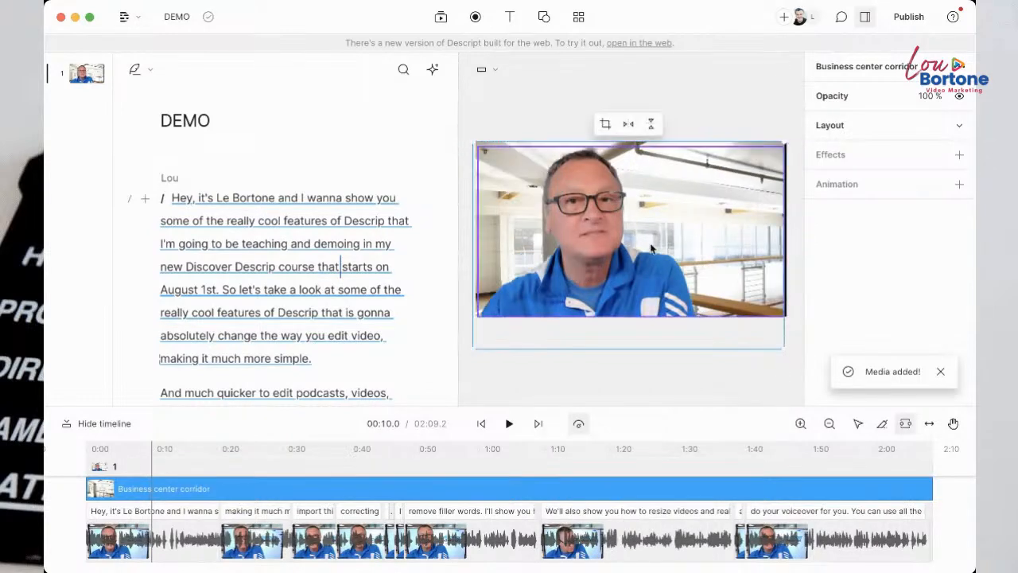
pyautogui.click(249, 239)
pyautogui.press('space')
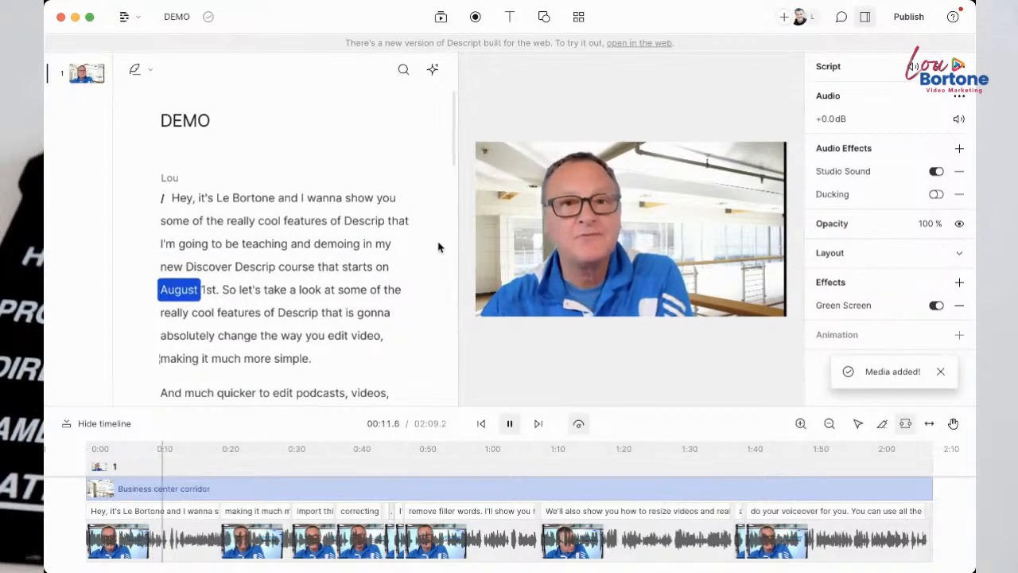
# Step: Pause the preview and move the speaker layer slightly toward the left side of the canvas
pyautogui.press('space')
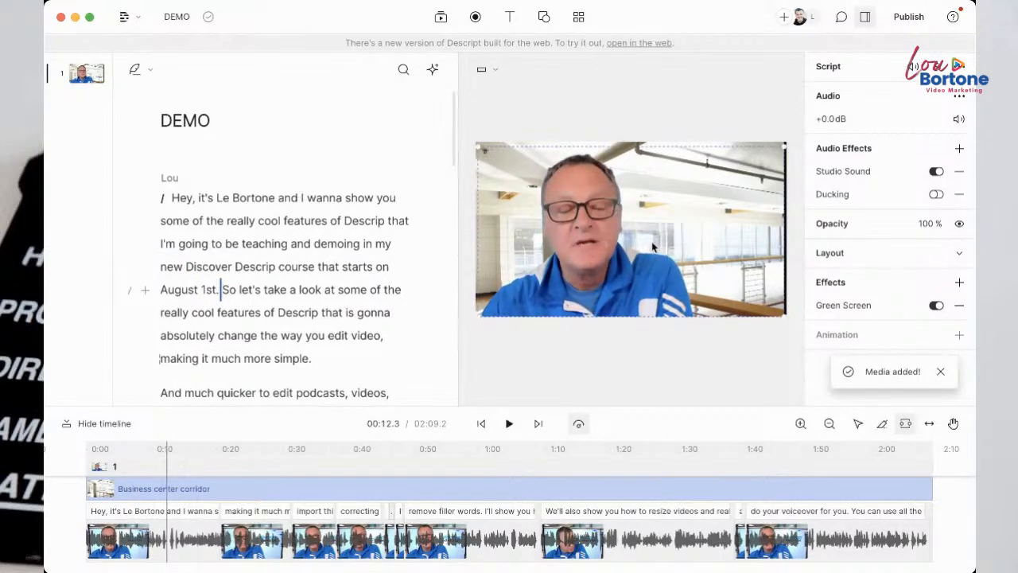
pyautogui.click(324, 290)
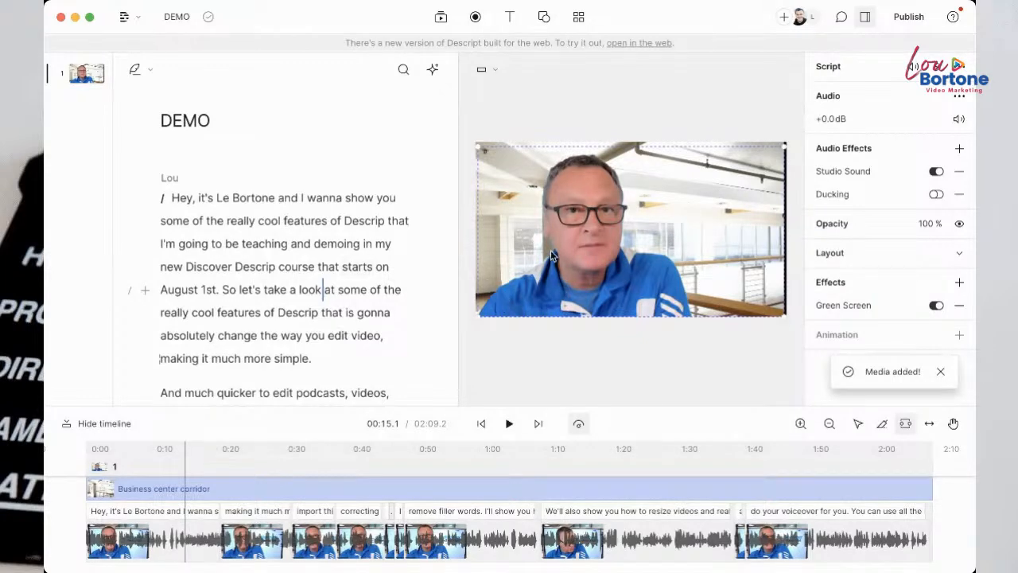
pyautogui.click(726, 246)
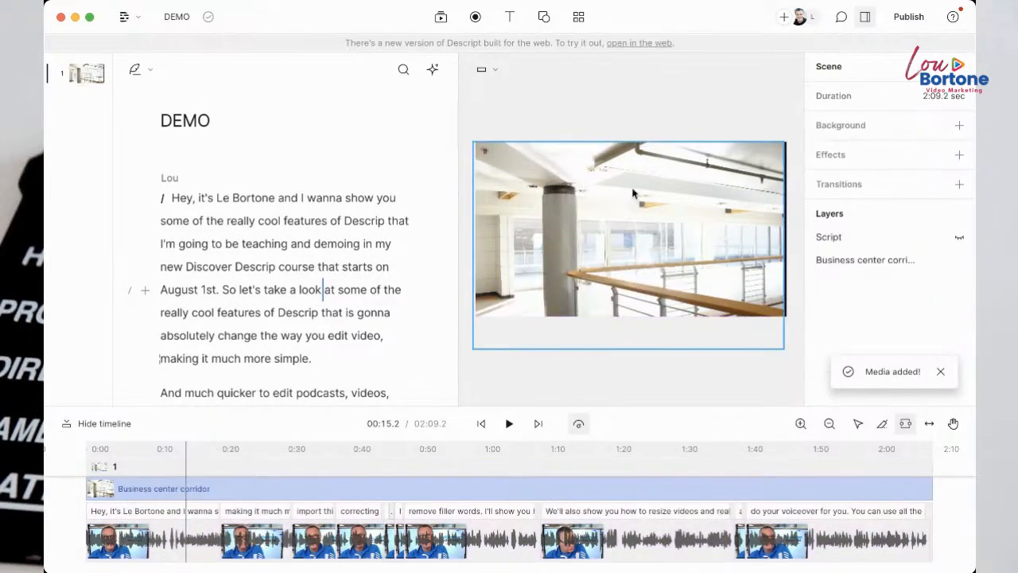
pyautogui.scroll(-1, 323, 285)
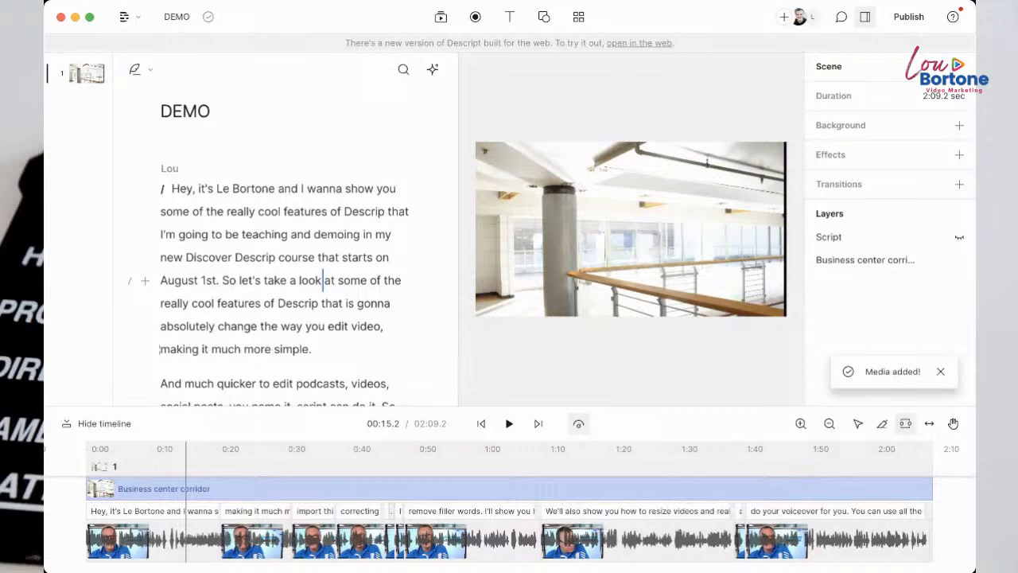
pyautogui.press('Delete')
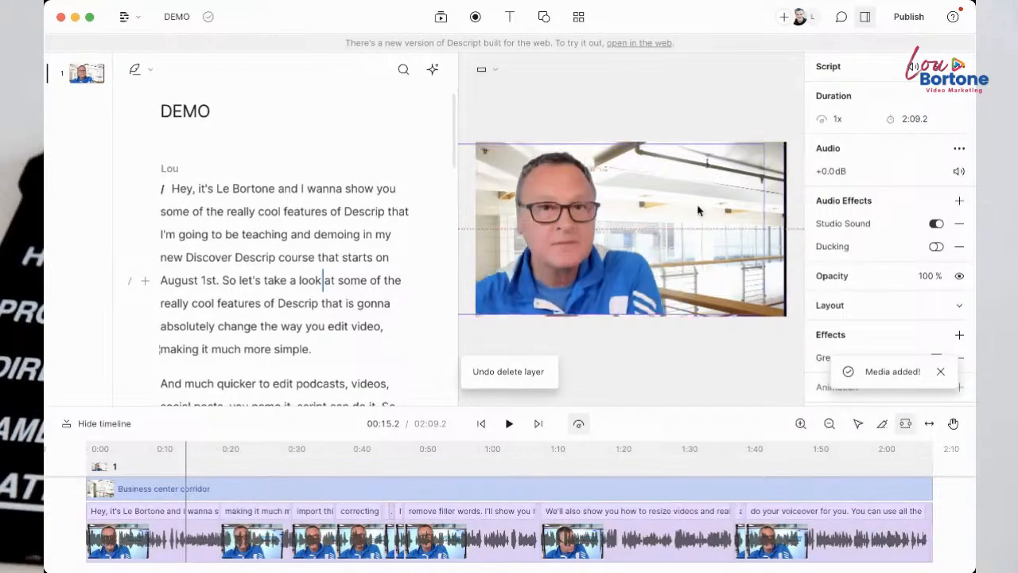
# Step: Delete the corridor photo layer from the scene and select the speaker layer
pyautogui.click(772, 215)
pyautogui.press('BackSpace')
pyautogui.click(702, 253)
pyautogui.moveTo(602, 288); pyautogui.dragTo(603, 290)
# Step: Browse the stock video backgrounds and add the colorful glittering lights clip to the scene
pyautogui.click(442, 19)
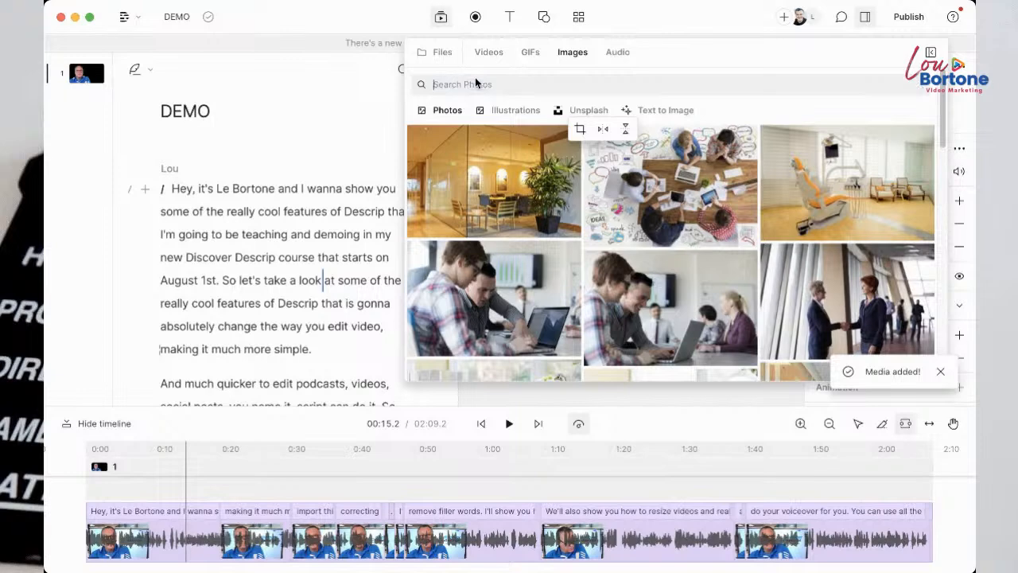
pyautogui.click(489, 51)
pyautogui.click(510, 110)
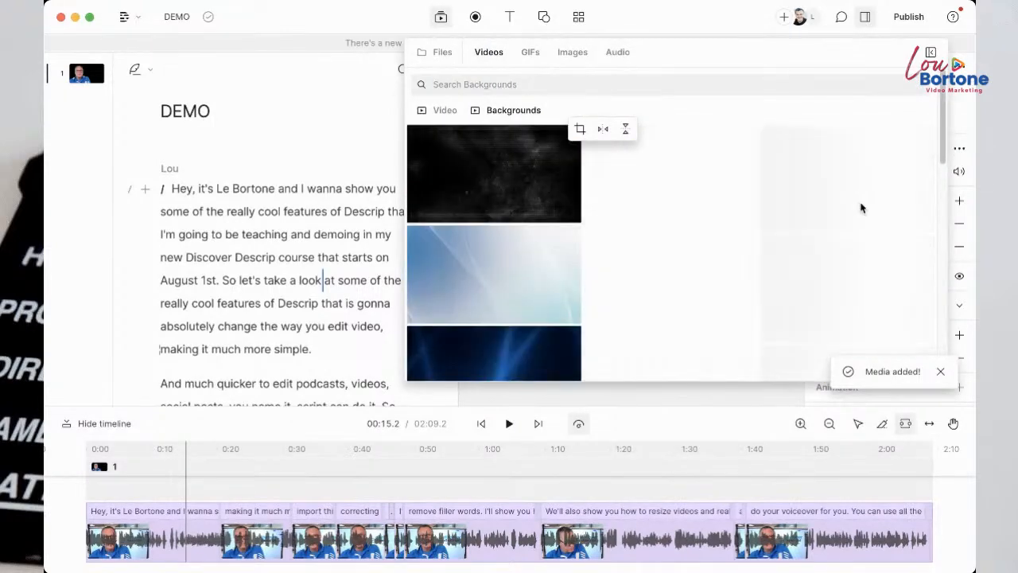
pyautogui.scroll(-2, 807, 266)
pyautogui.scroll(-10, 735, 250)
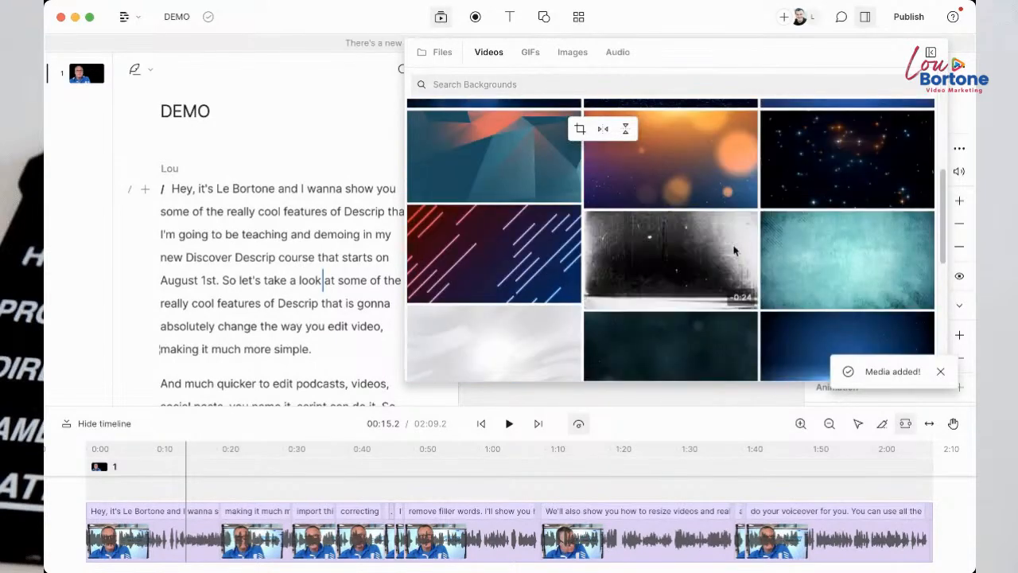
pyautogui.scroll(-3, 735, 250)
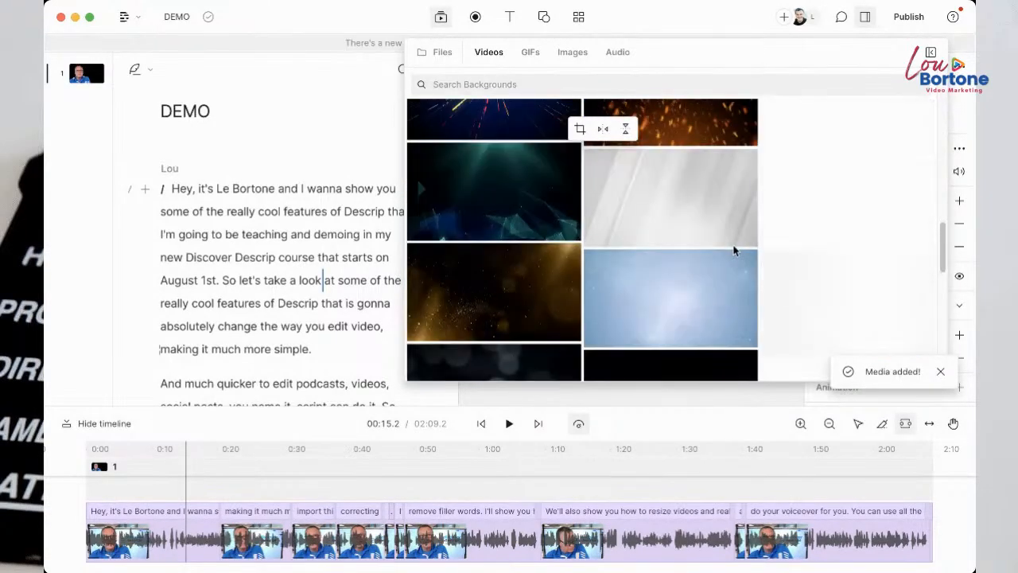
pyautogui.scroll(-6, 735, 250)
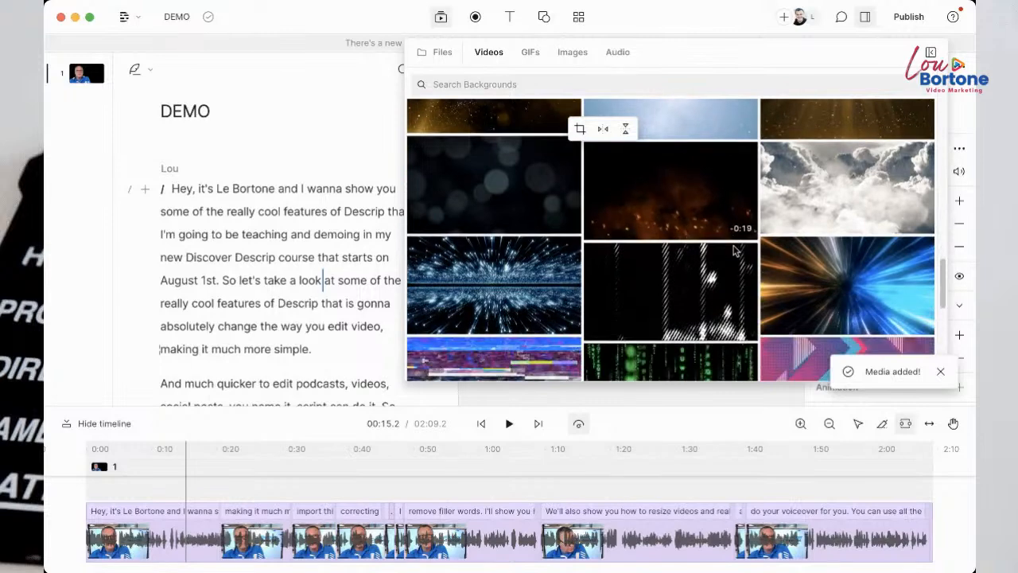
pyautogui.scroll(-3, 734, 249)
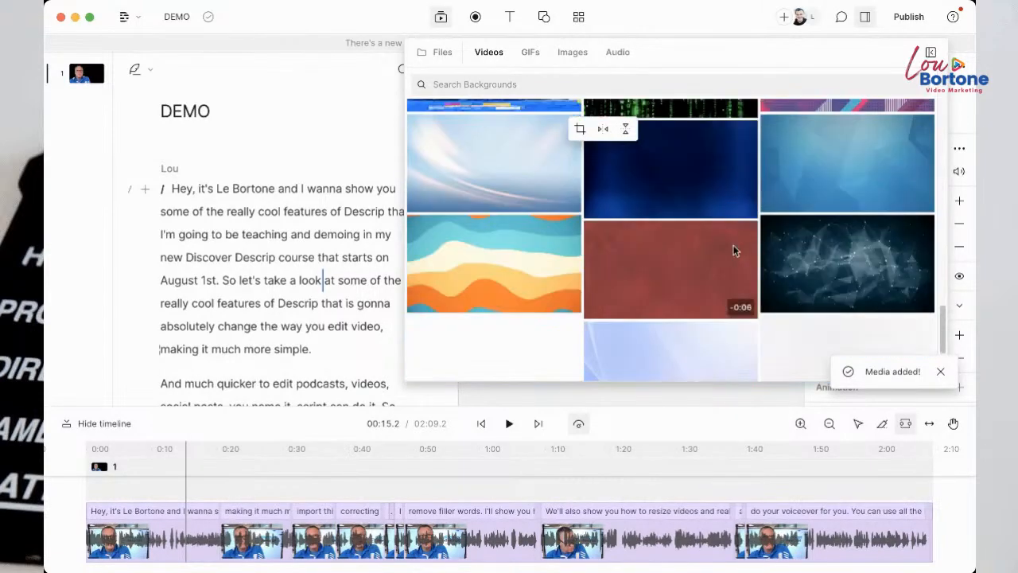
pyautogui.scroll(-1, 734, 250)
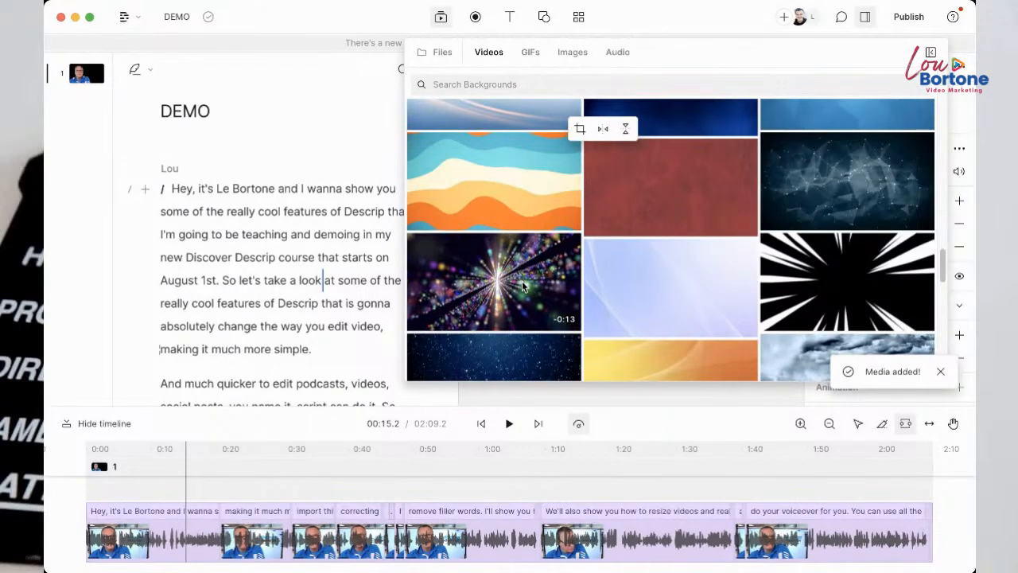
pyautogui.click(521, 281)
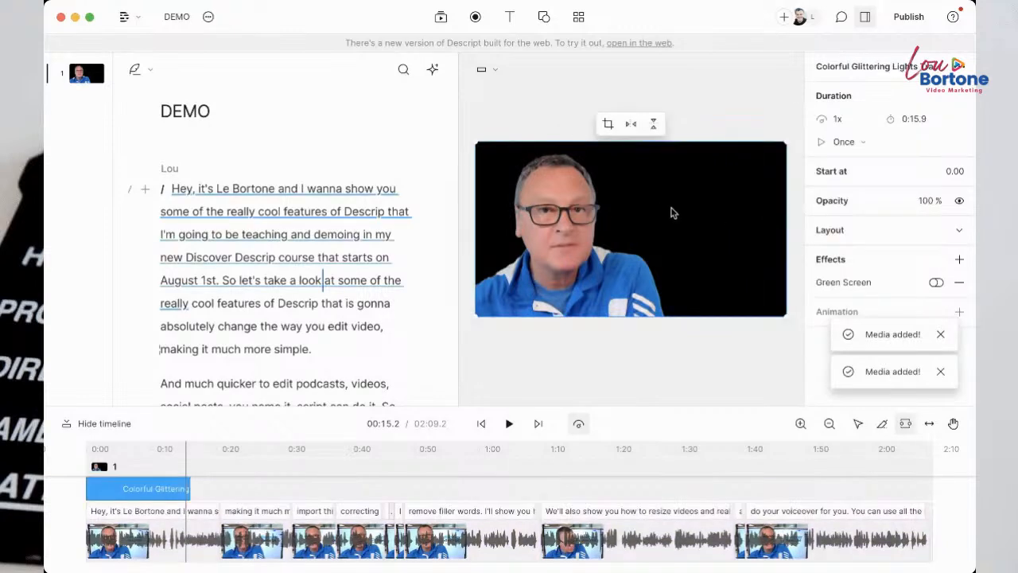
# Step: Send the glittering lights clip to the back of the layer order, behind the speaker
pyautogui.click(139, 450)
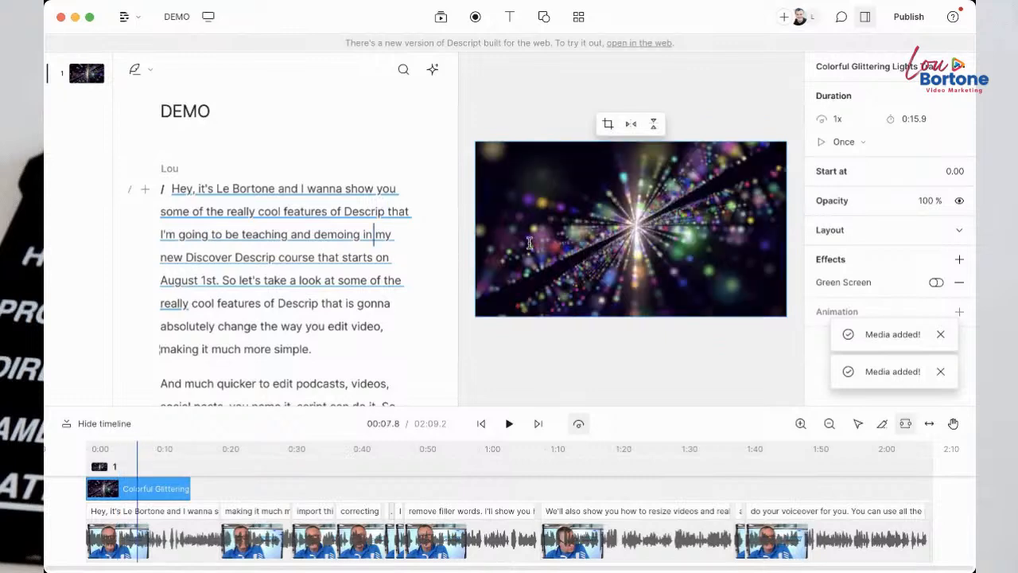
pyautogui.rightClick(591, 240)
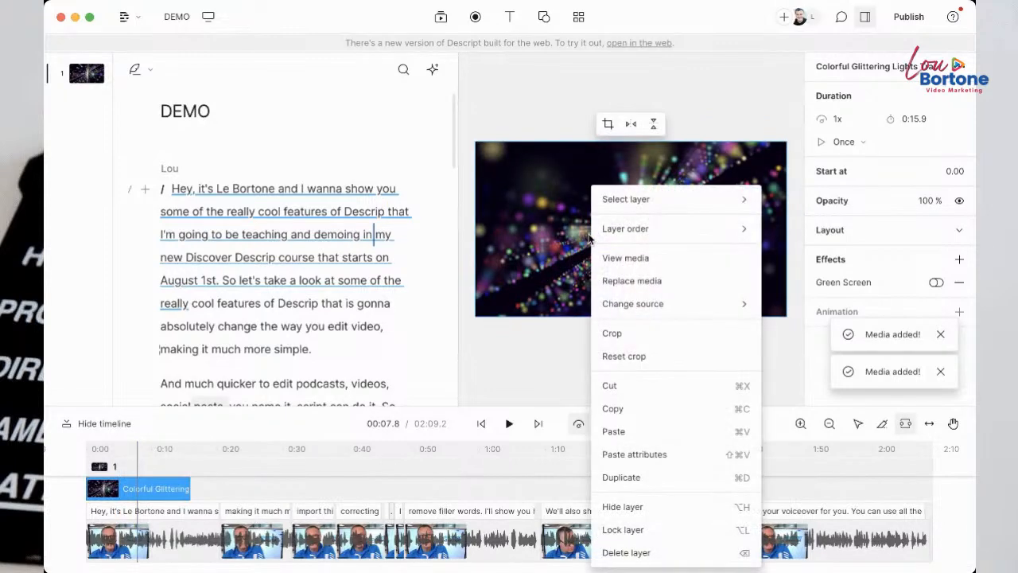
pyautogui.moveTo(637, 228)
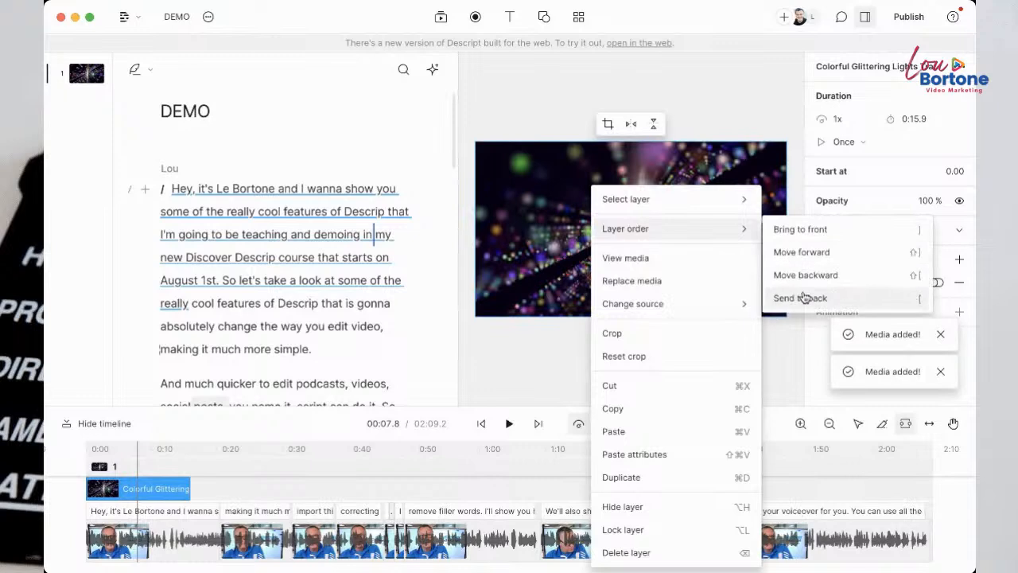
pyautogui.click(800, 298)
# Step: Play the video from near the start to check how the glittering lights backdrop runs behind the speaker
pyautogui.click(102, 457)
pyautogui.press('space')
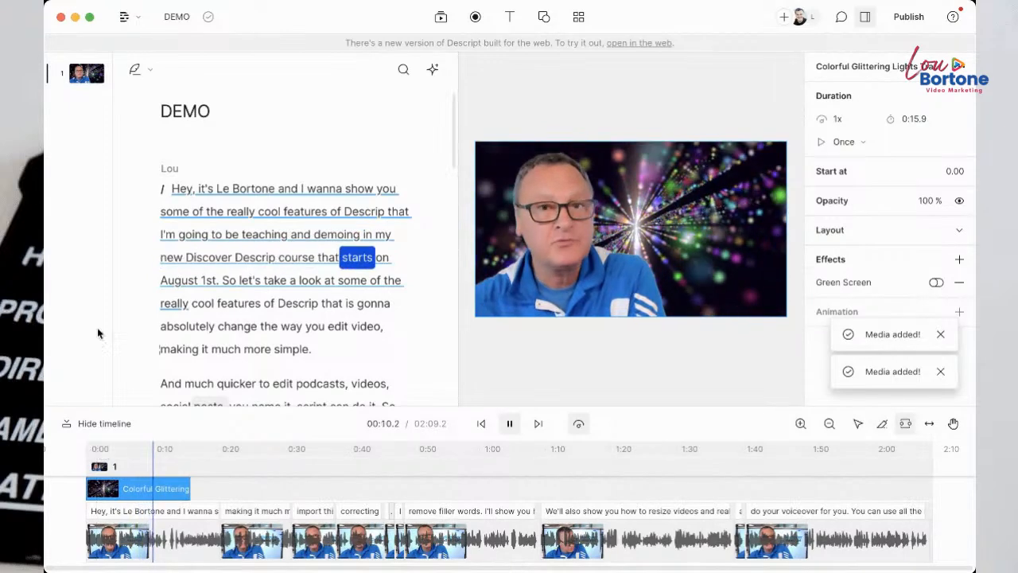
pyautogui.press('space')
pyautogui.press('space')
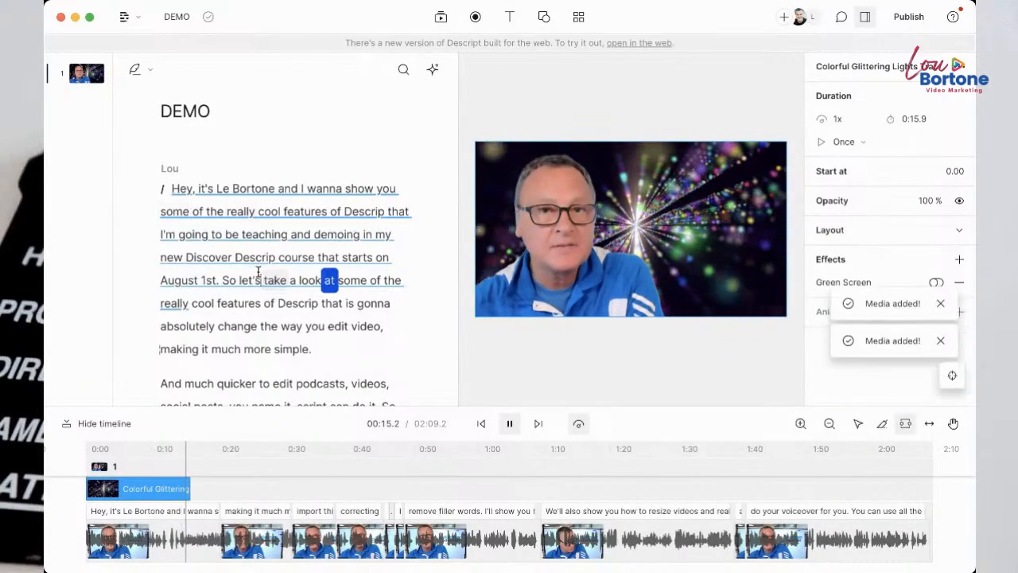
pyautogui.press('space')
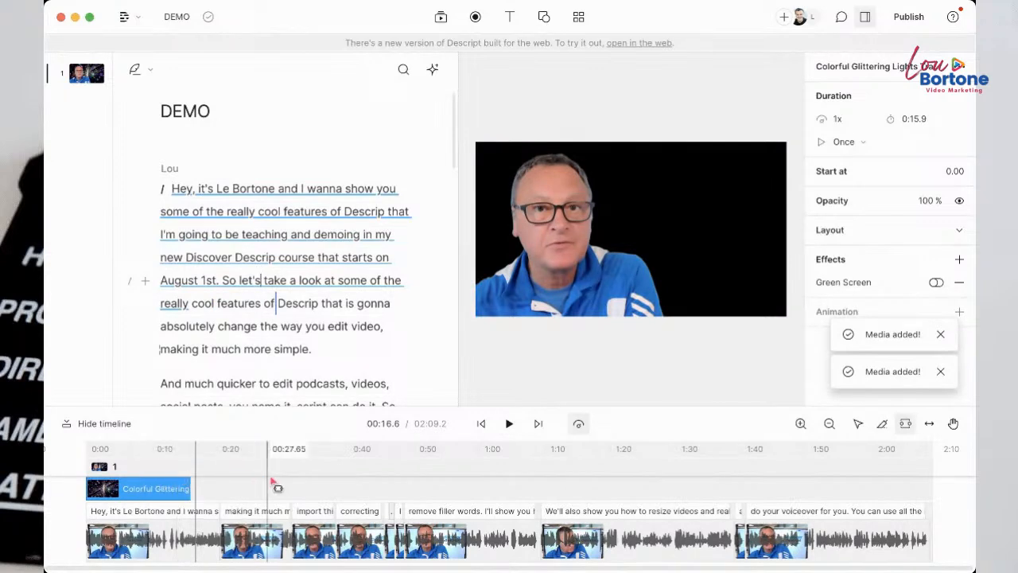
# Step: Set the glittering lights clip to Loop and play the video from about 0:57 to check the repeated backdrop
pyautogui.click(845, 142)
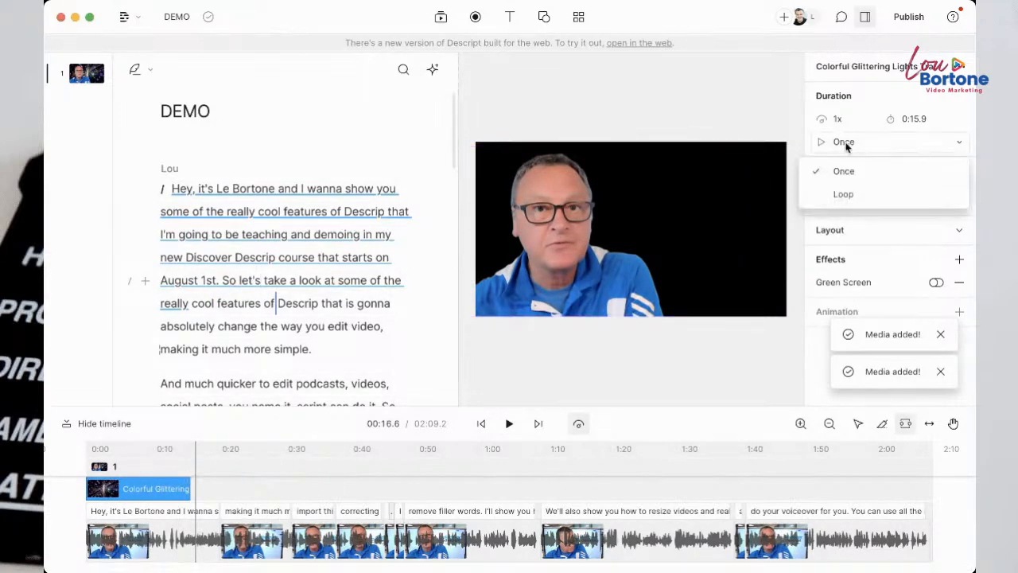
pyautogui.click(843, 194)
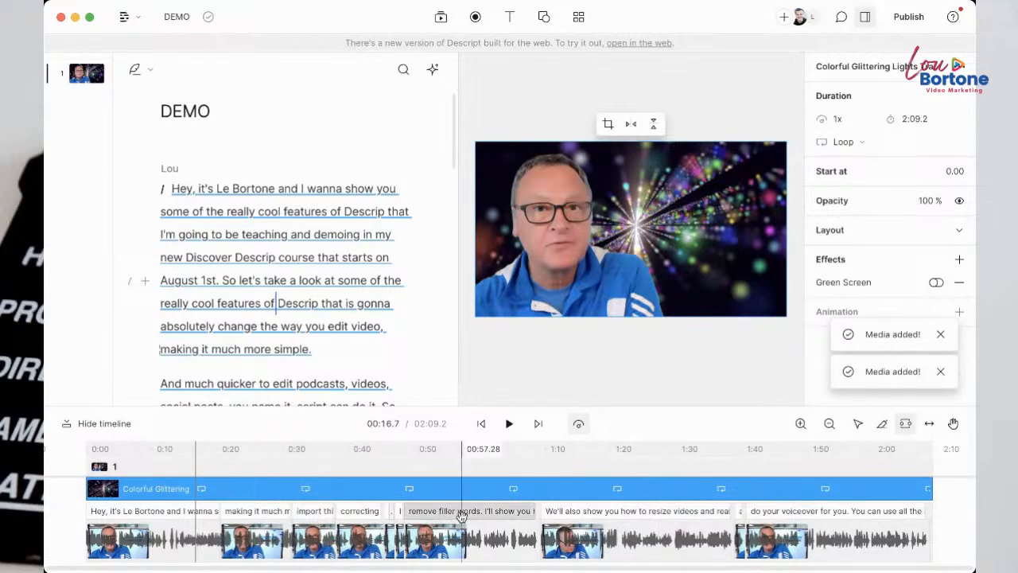
pyautogui.click(461, 516)
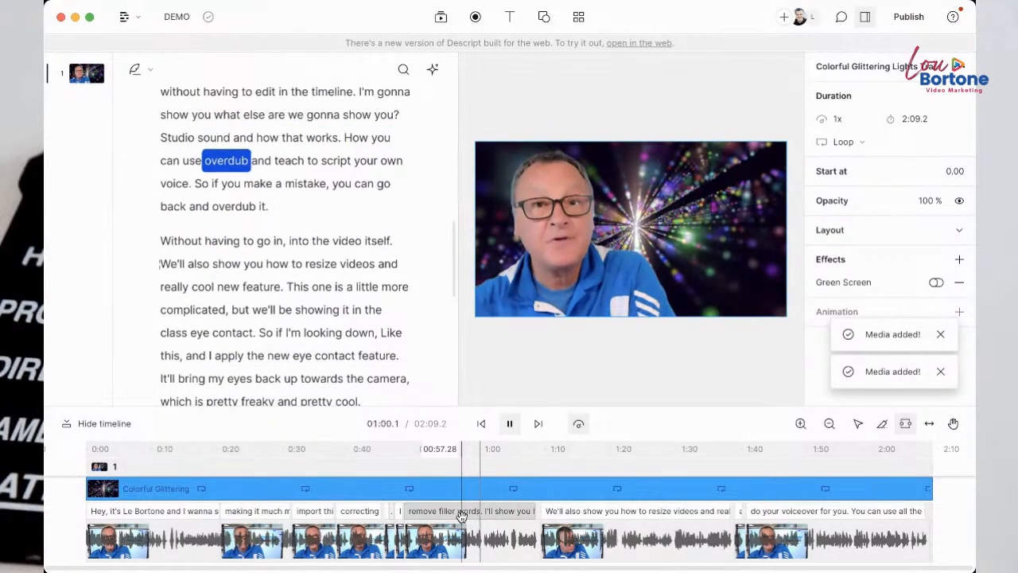
pyautogui.press('space')
# Step: Return to the beginning of the transcript and briefly play the opening words
pyautogui.scroll(3, 353, 332)
pyautogui.scroll(5, 353, 331)
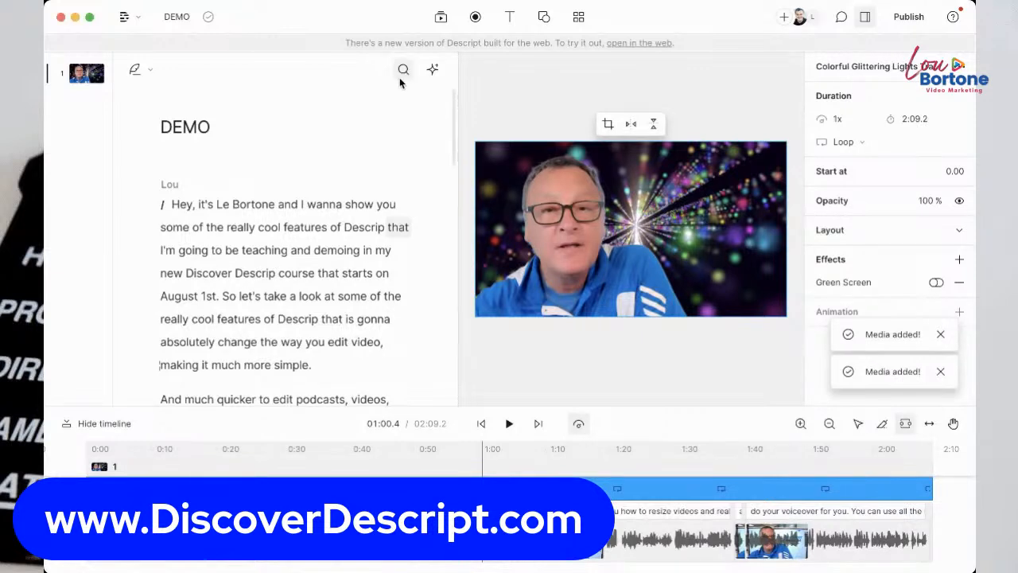
pyautogui.click(170, 202)
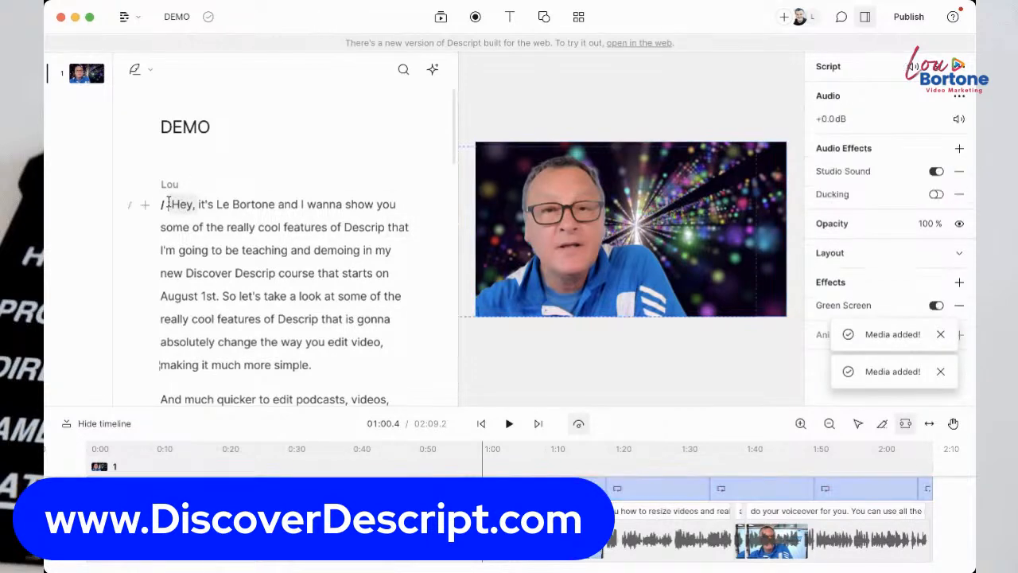
pyautogui.press('space')
pyautogui.press('space')
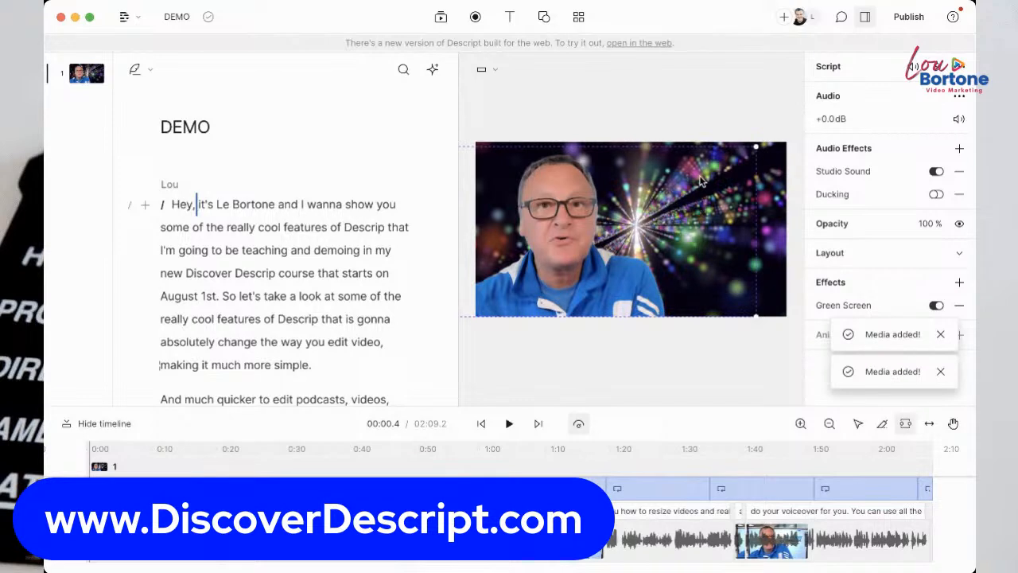
# Step: Change the video canvas to the Square 1:1 format
pyautogui.click(493, 70)
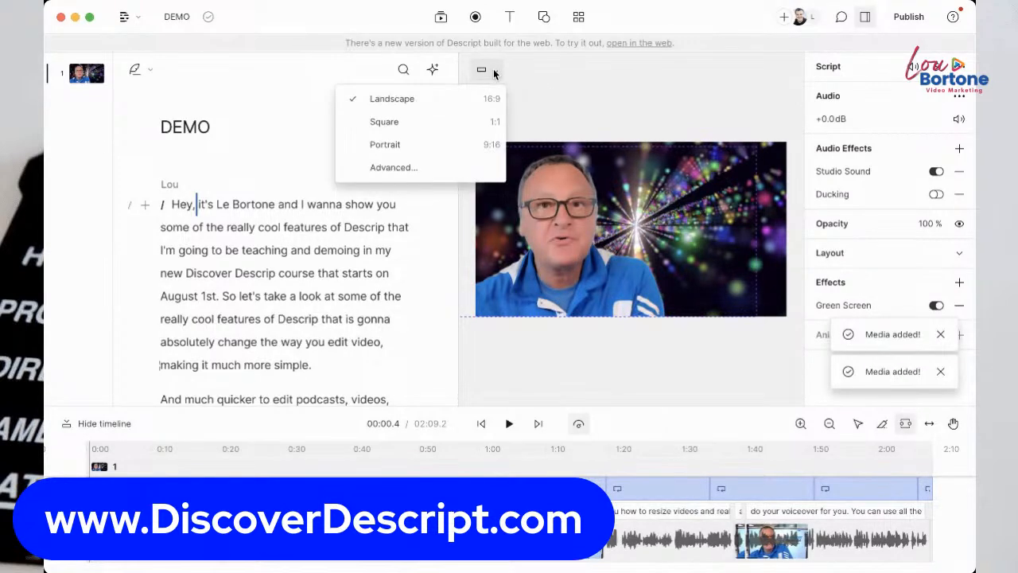
pyautogui.click(452, 121)
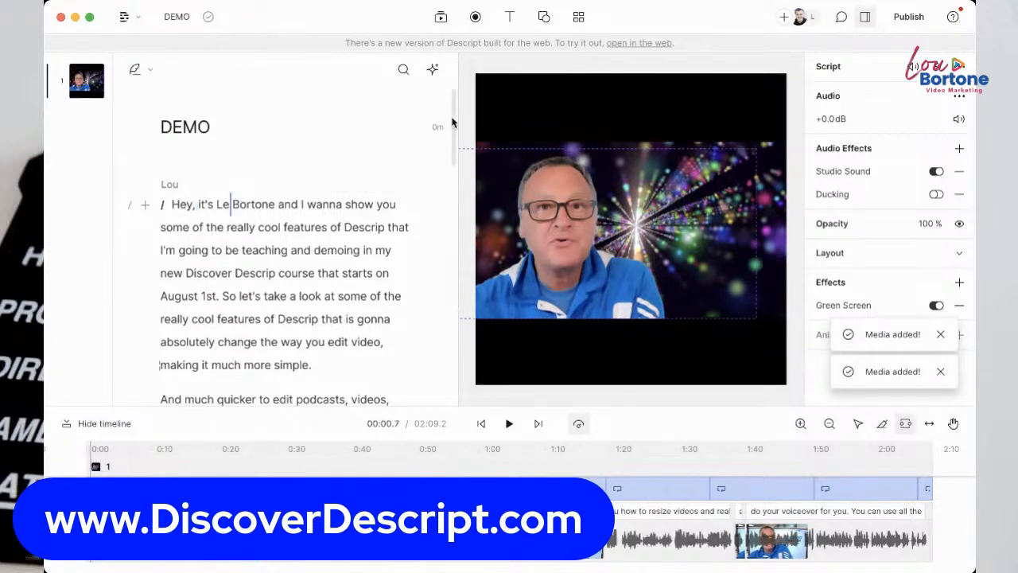
pyautogui.click(644, 119)
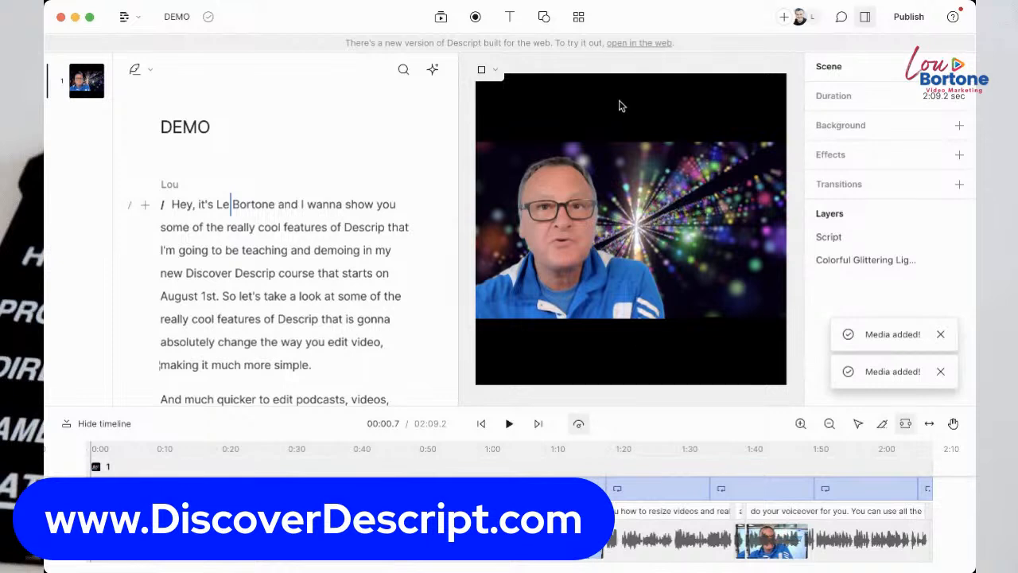
# Step: Add a background color to the scene and make it the royal blue swatch
pyautogui.click(620, 261)
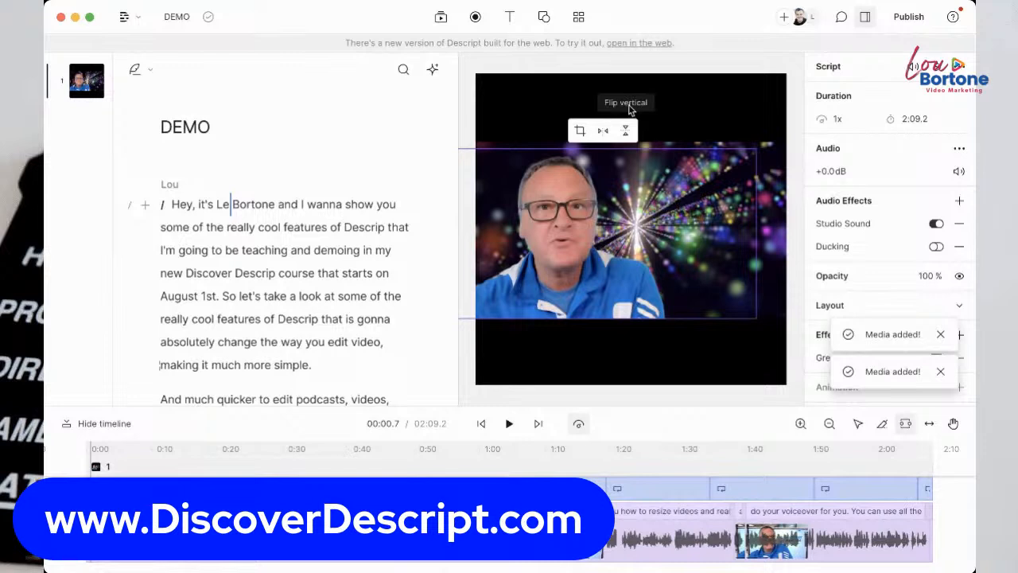
pyautogui.click(545, 106)
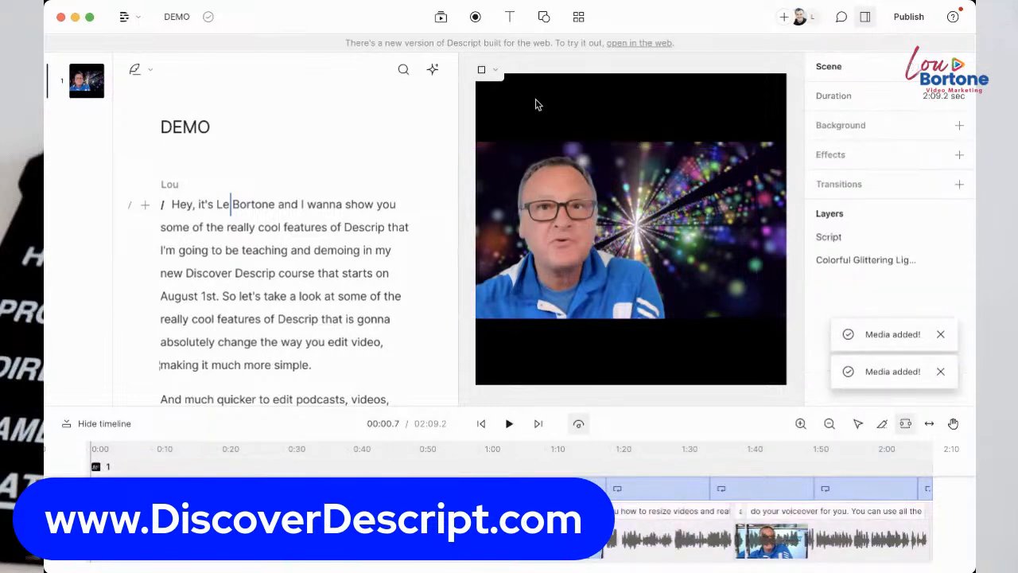
pyautogui.click(959, 126)
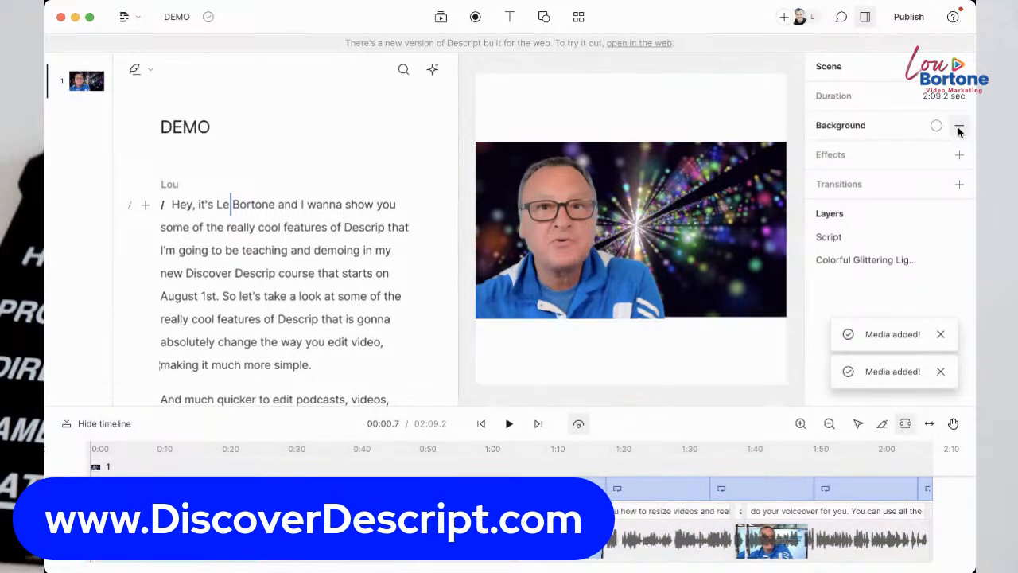
pyautogui.click(935, 126)
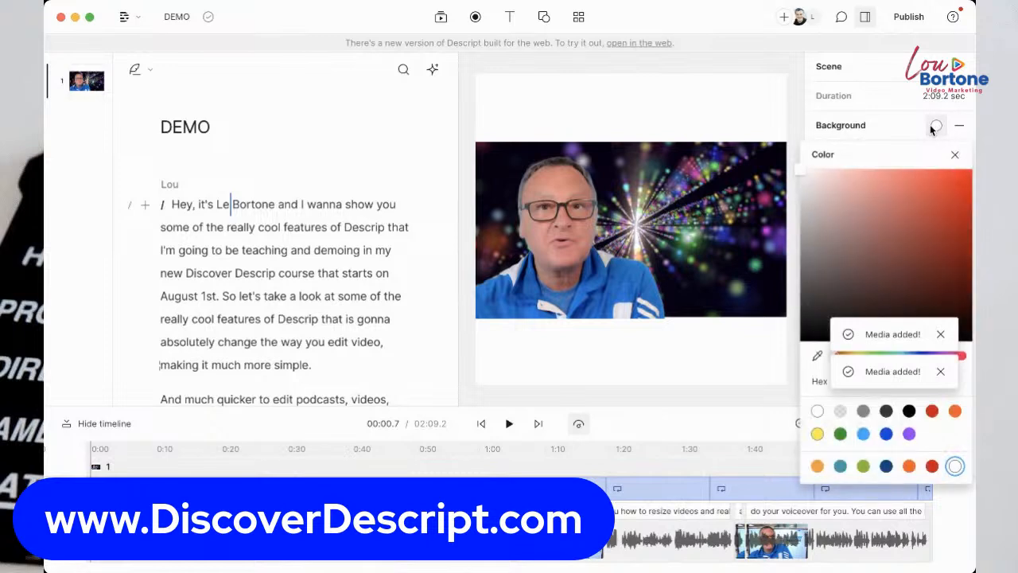
pyautogui.click(887, 433)
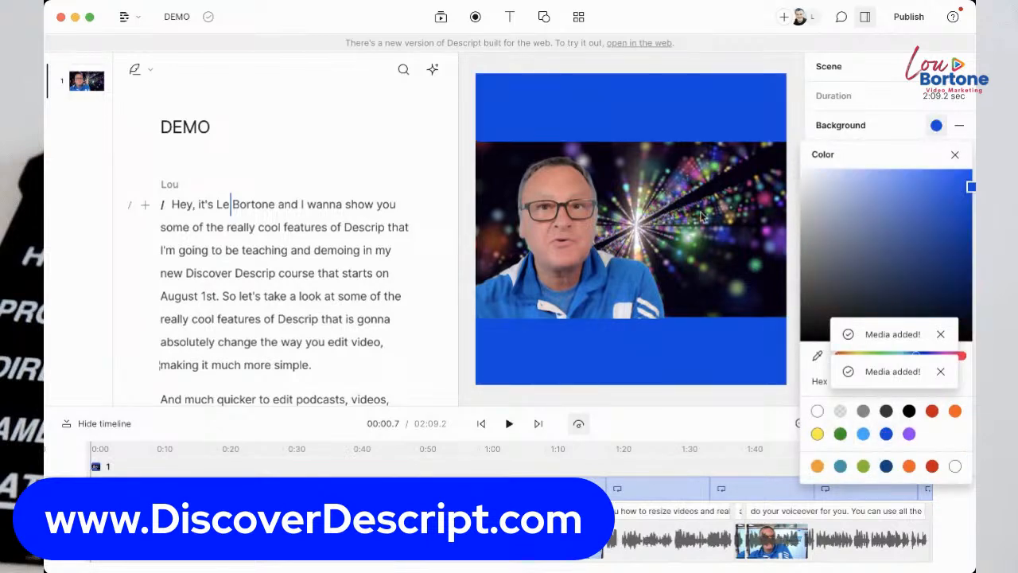
pyautogui.click(721, 61)
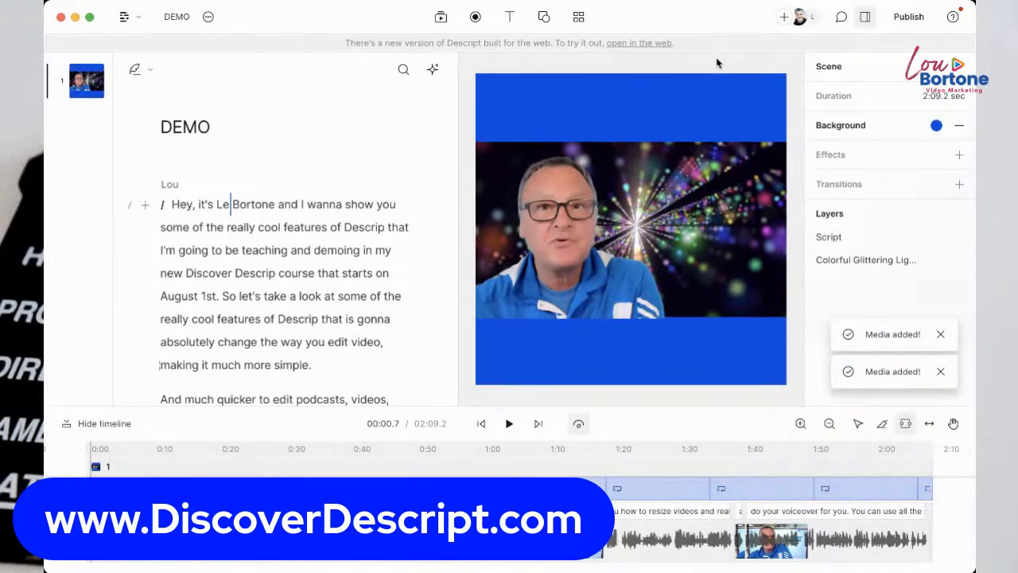
# Step: Add a waveform across the full width of the lower blue band and play the opening to check it
pyautogui.click(544, 18)
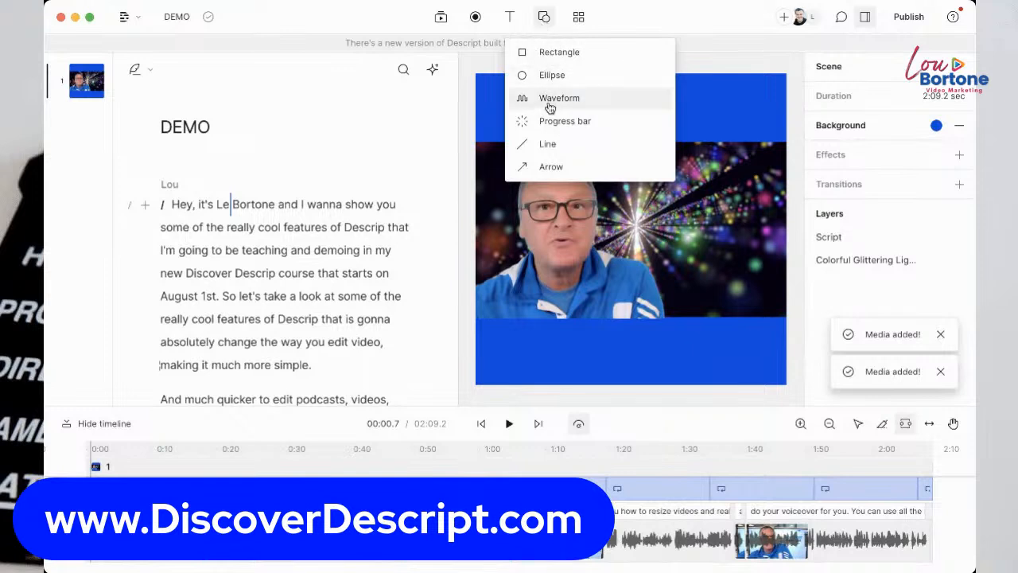
pyautogui.click(555, 100)
pyautogui.moveTo(605, 298); pyautogui.dragTo(576, 369)
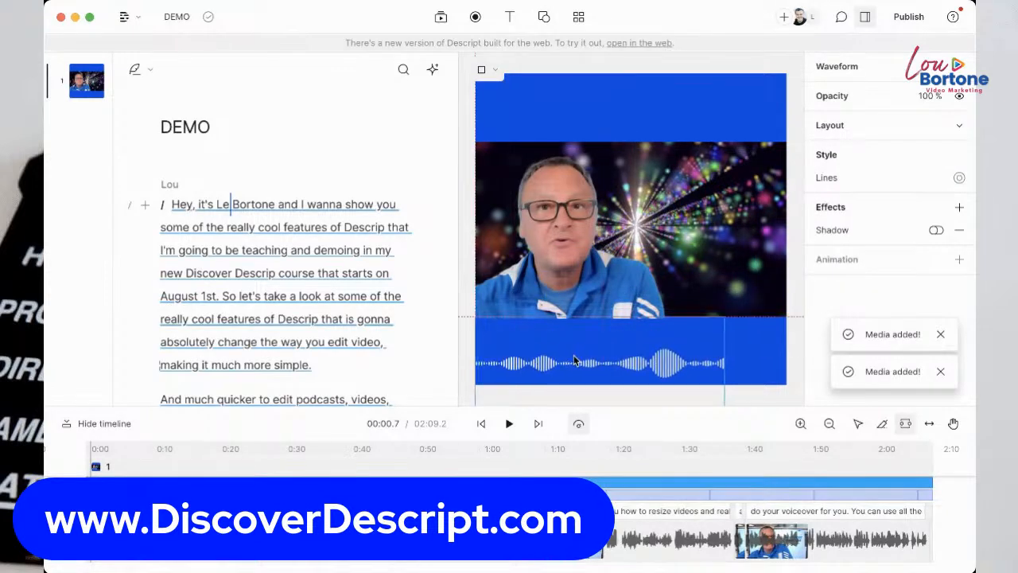
pyautogui.moveTo(724, 318); pyautogui.dragTo(786, 317)
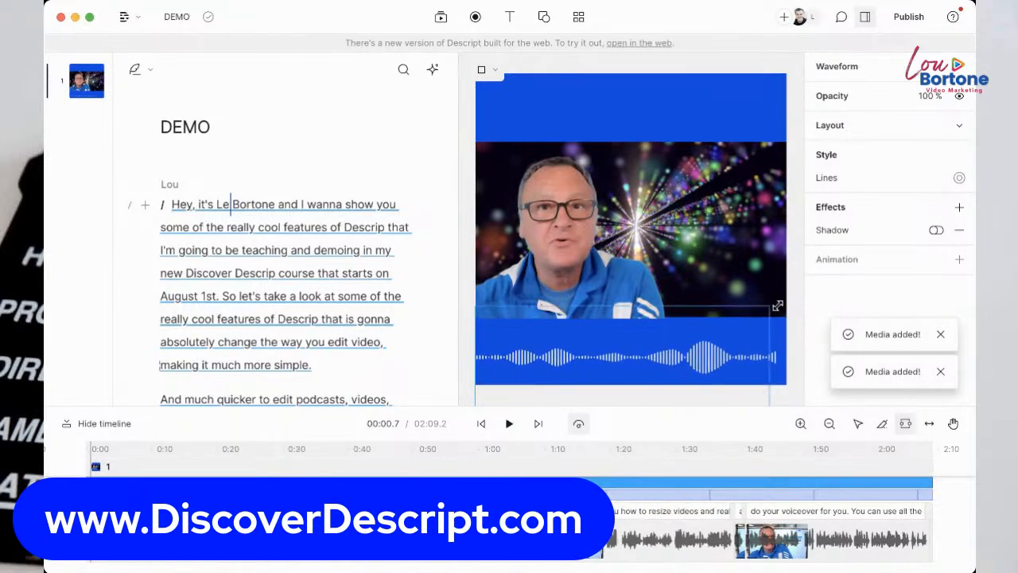
pyautogui.click(212, 221)
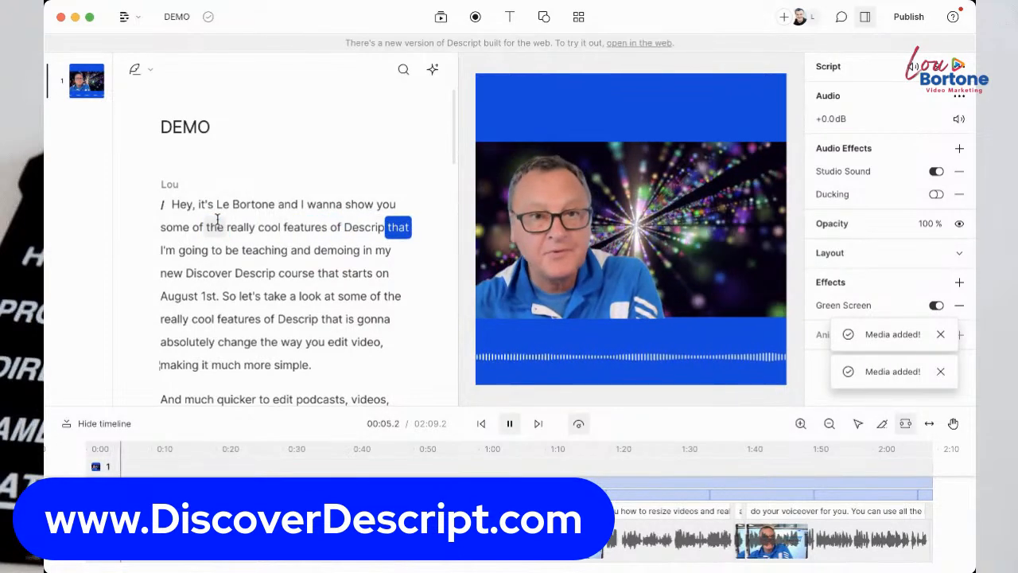
pyautogui.press('space')
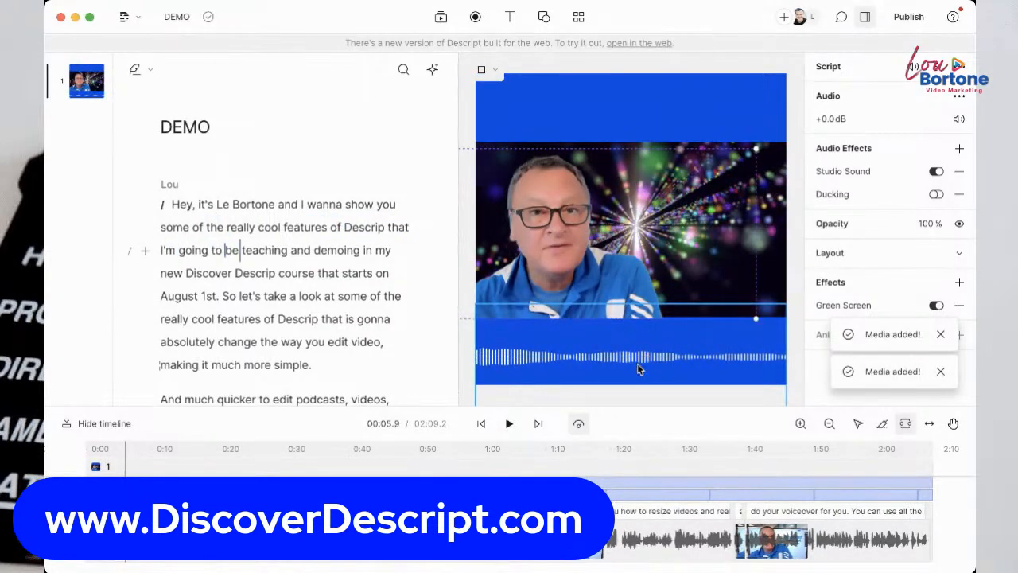
# Step: Add captions to the scene, move them into the upper blue band and briefly play the opening words
pyautogui.click(604, 116)
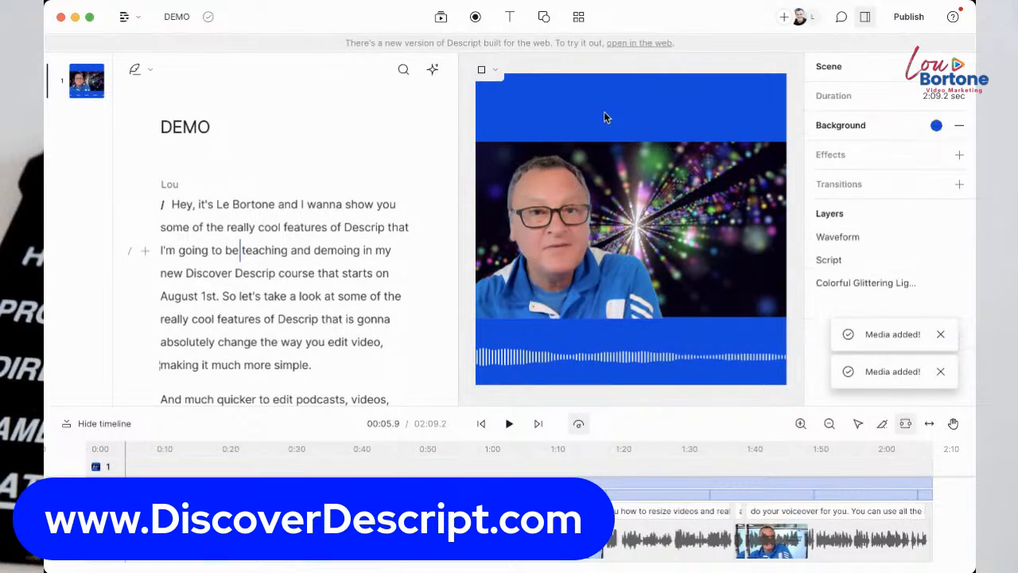
pyautogui.click(510, 17)
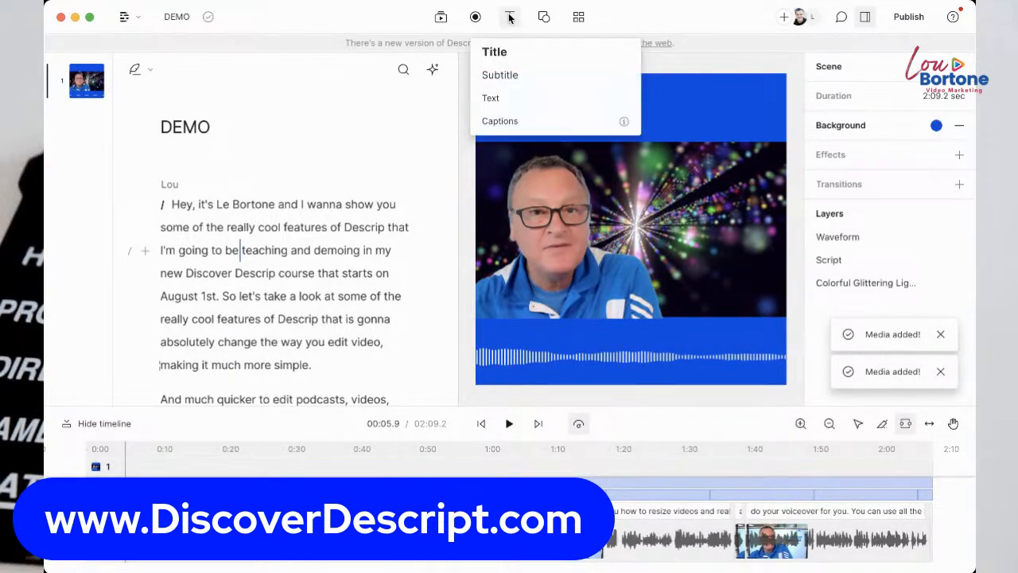
pyautogui.click(519, 121)
pyautogui.moveTo(623, 309); pyautogui.dragTo(624, 117)
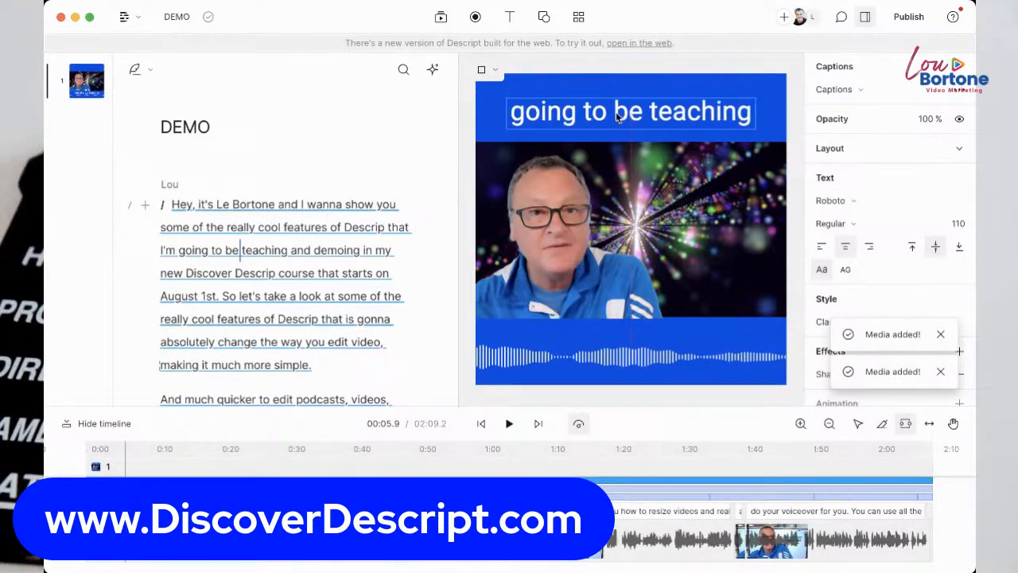
pyautogui.click(173, 204)
pyautogui.press('space')
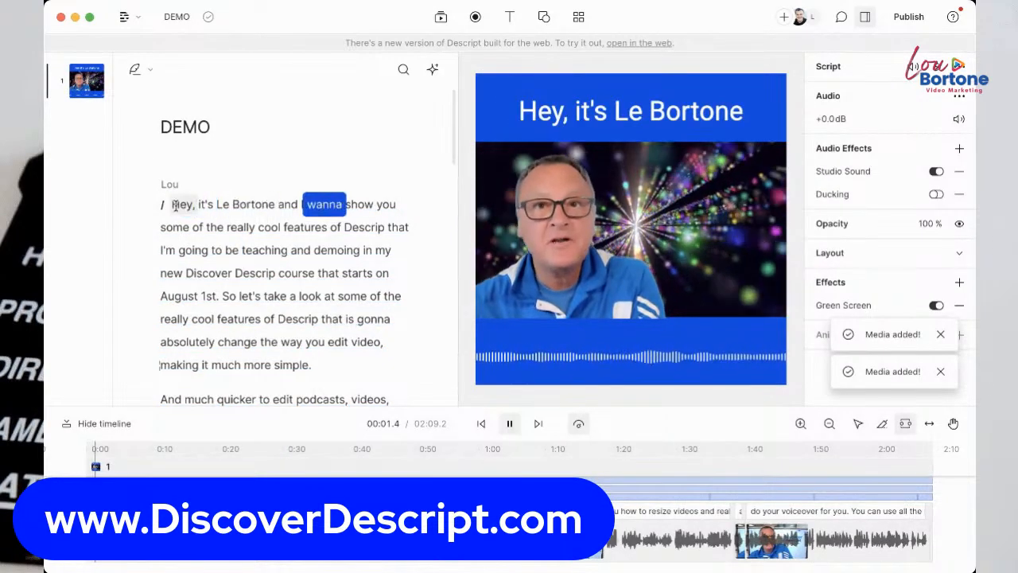
pyautogui.press('space')
# Step: Correct the misspelled first name in the opening sentence of the transcript and play on from there
pyautogui.doubleClick(220, 205)
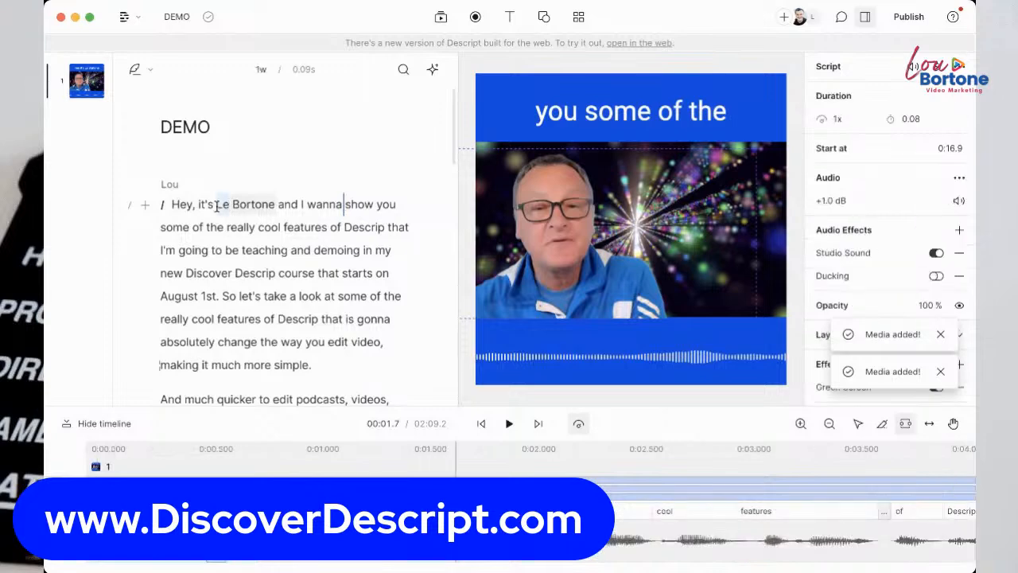
pyautogui.click(157, 175)
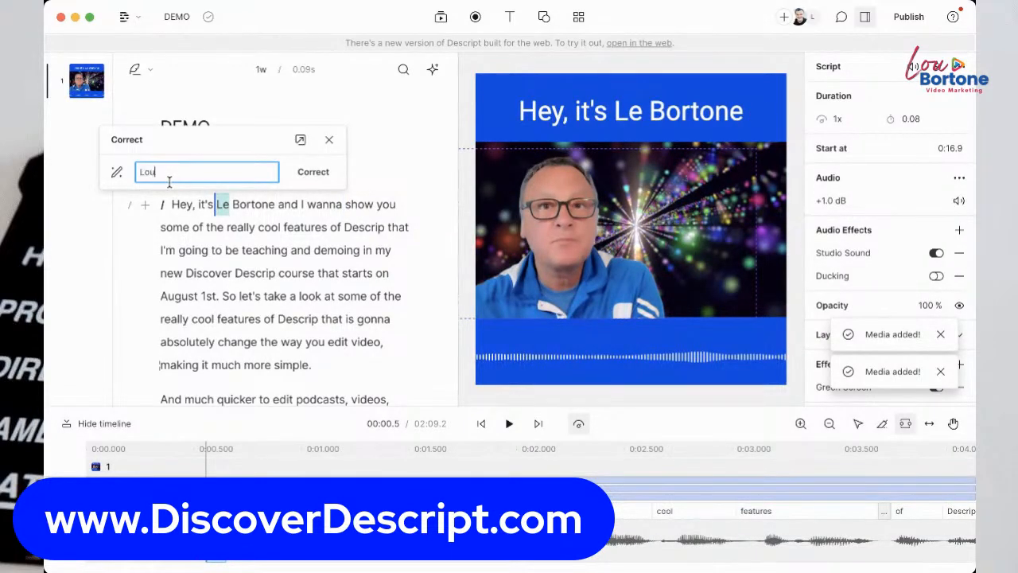
pyautogui.click(312, 172)
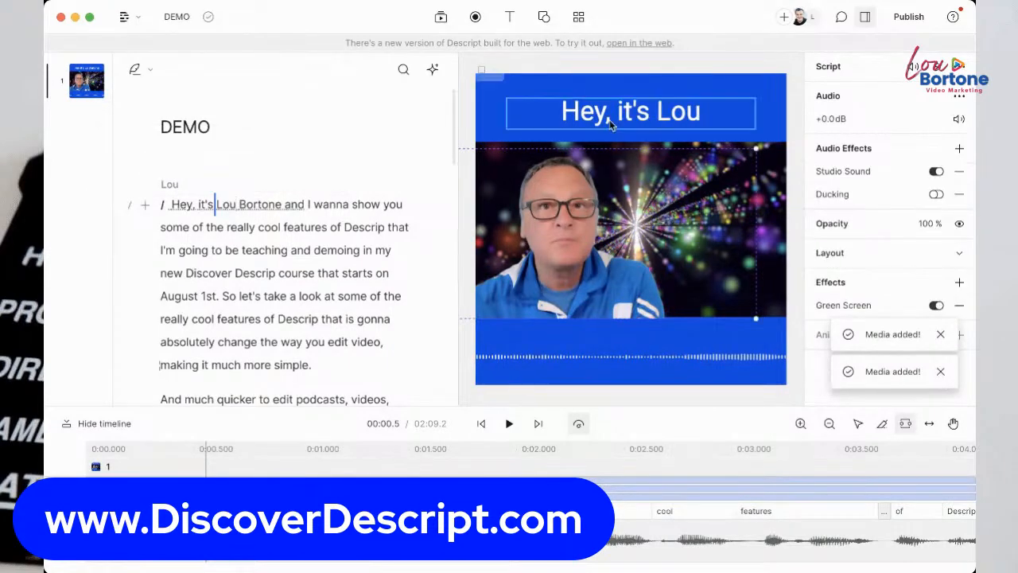
pyautogui.click(304, 204)
pyautogui.press('space')
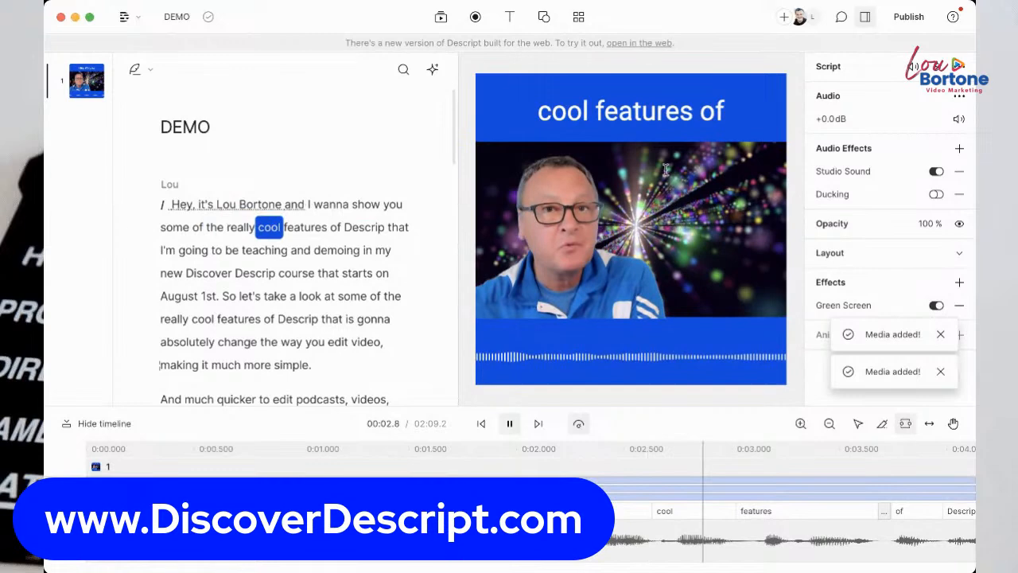
pyautogui.press('space')
# Step: Dismiss the media notifications and change the style of the captions from Classic to Karaoke
pyautogui.click(654, 115)
pyautogui.click(654, 114)
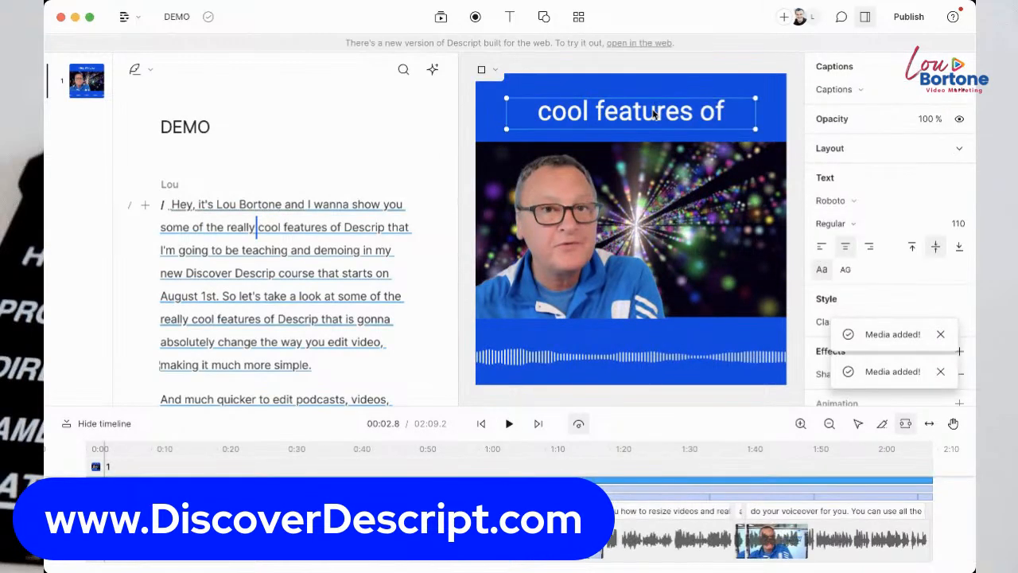
pyautogui.click(940, 334)
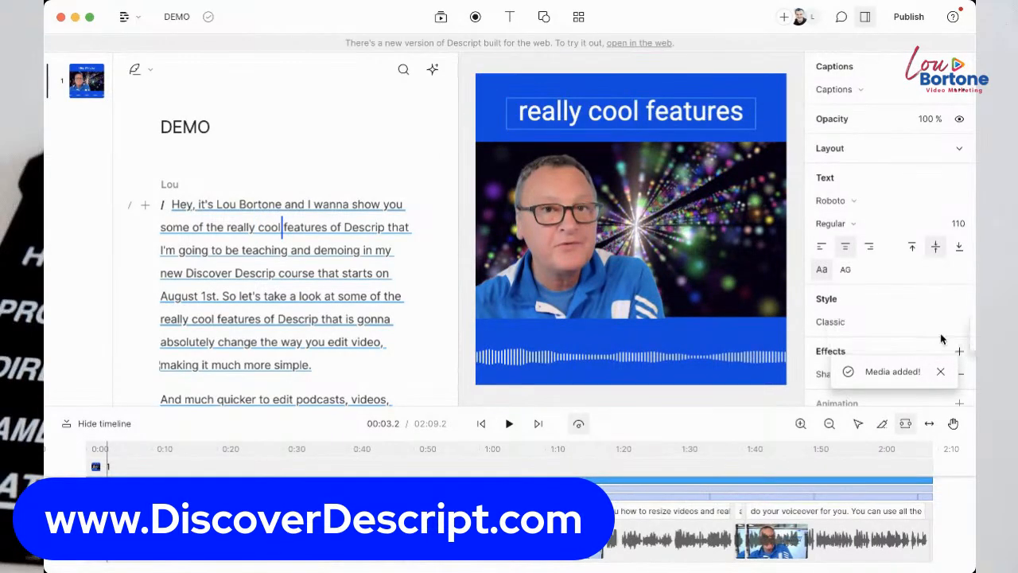
pyautogui.click(941, 373)
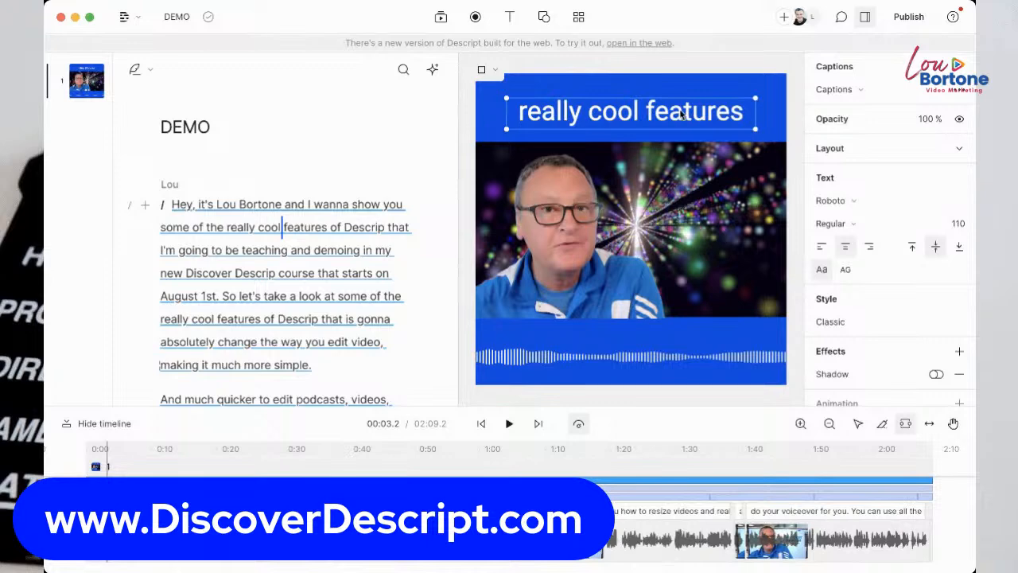
pyautogui.click(830, 321)
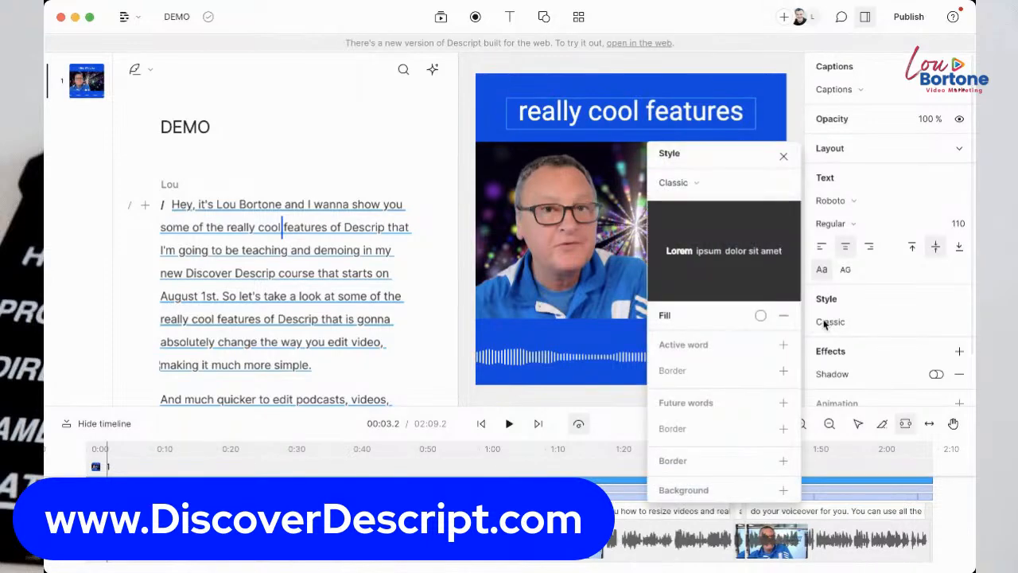
pyautogui.click(686, 184)
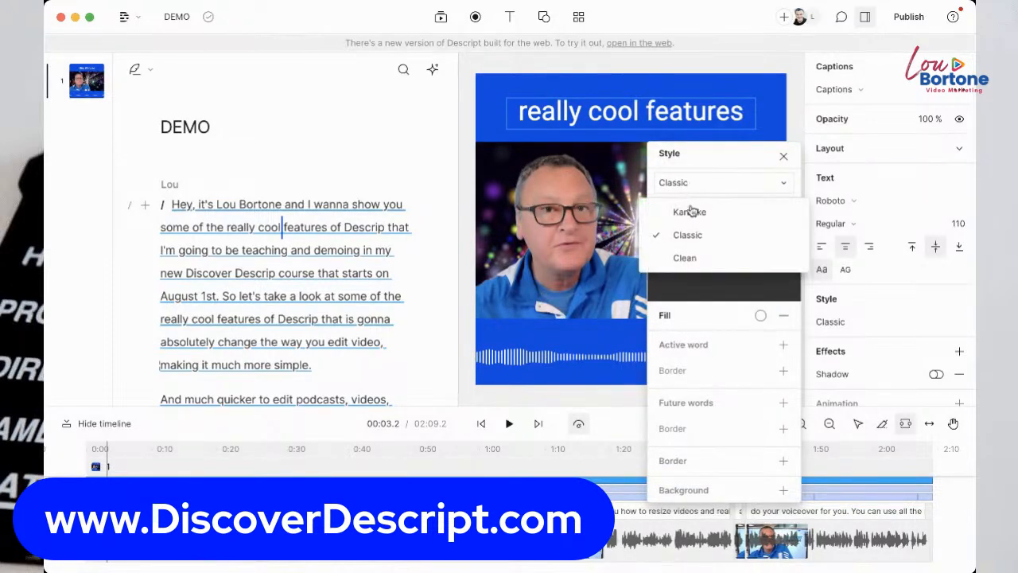
pyautogui.click(690, 213)
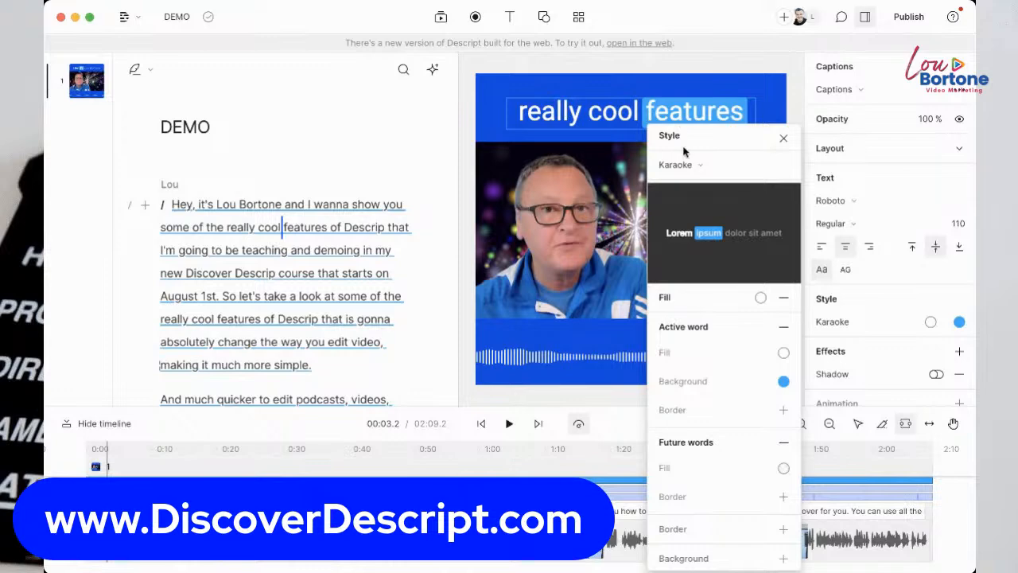
pyautogui.click(784, 139)
# Step: Play the video from the beginning to check the word highlighting in the karaoke captions
pyautogui.click(170, 205)
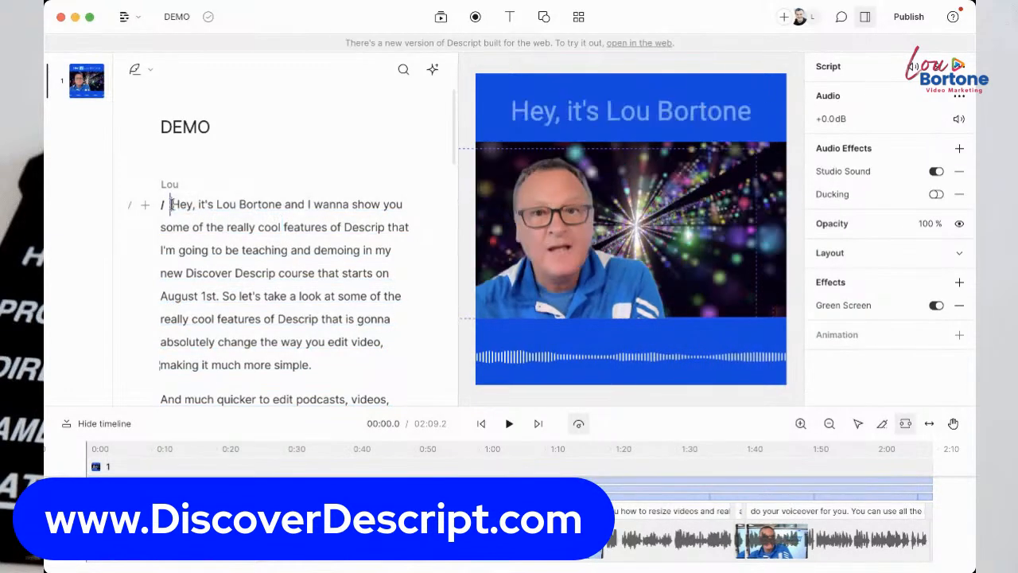
pyautogui.press('space')
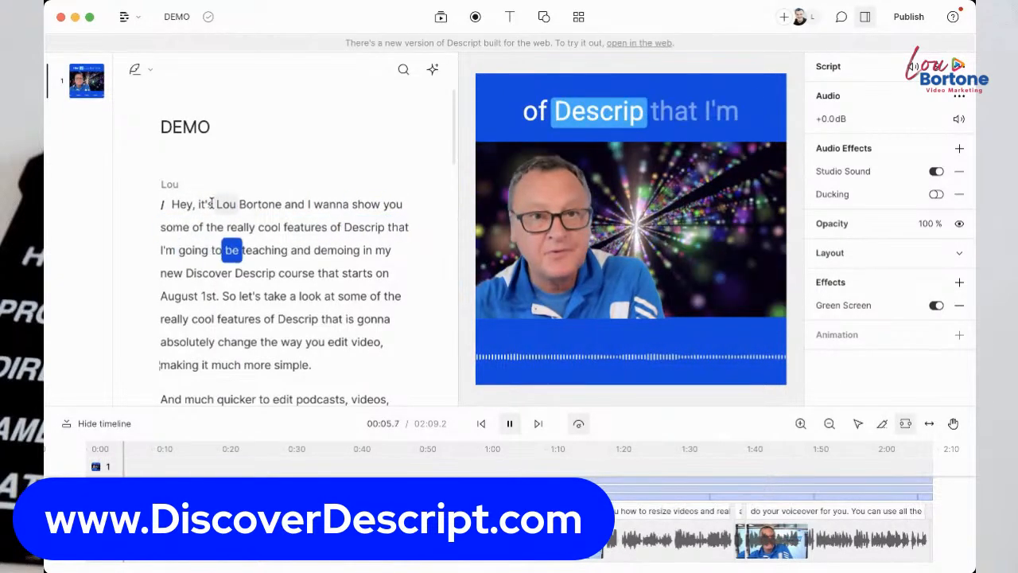
pyautogui.press('space')
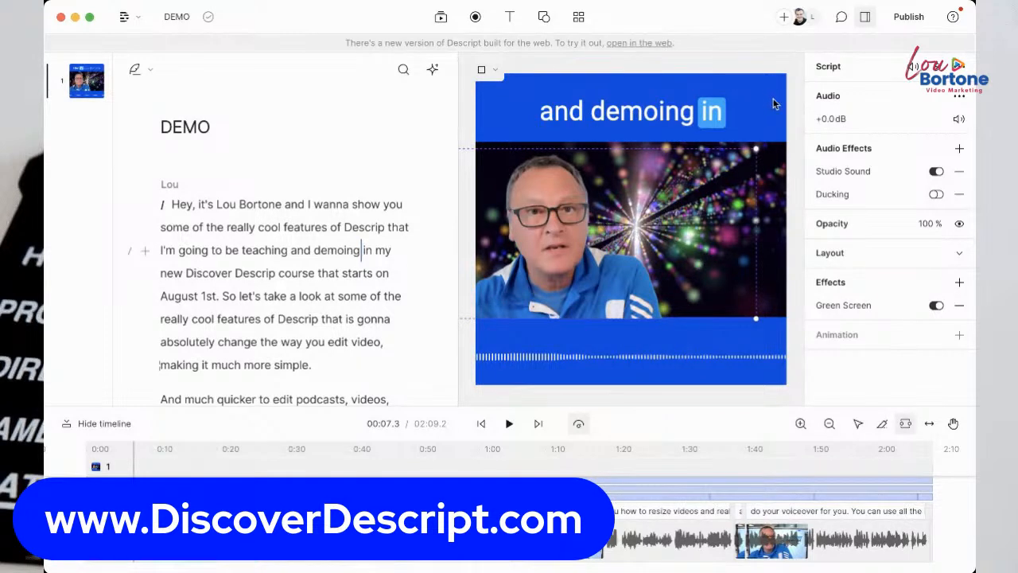
# Step: Publish the DEMO video as a web link and return to the transcript
pyautogui.click(909, 17)
pyautogui.click(819, 207)
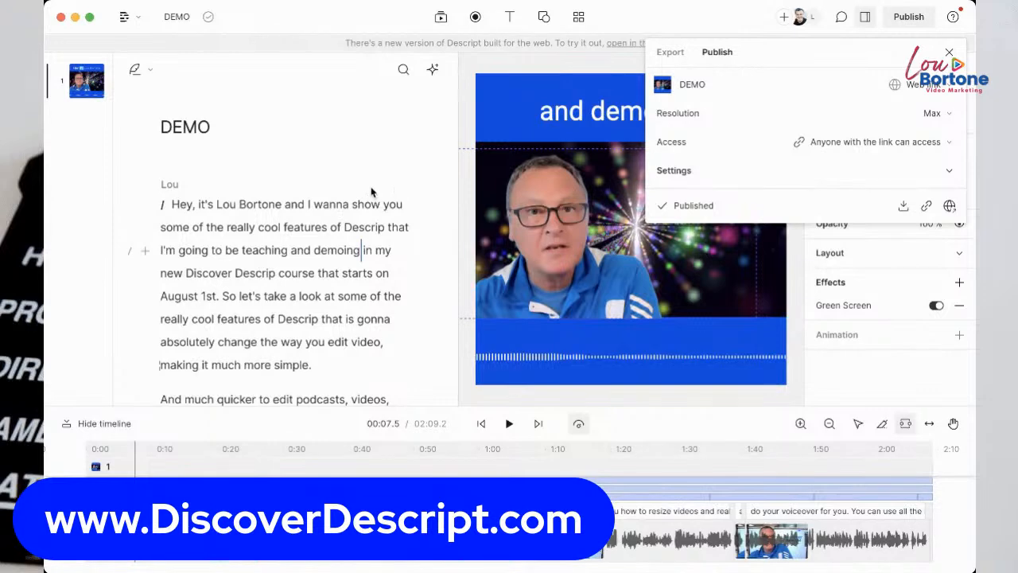
pyautogui.click(342, 223)
# Step: Duplicate the transcript passage from "Without having to go in" to "pretty freaky and pretty cool" into a new composition
pyautogui.scroll(-10, 340, 222)
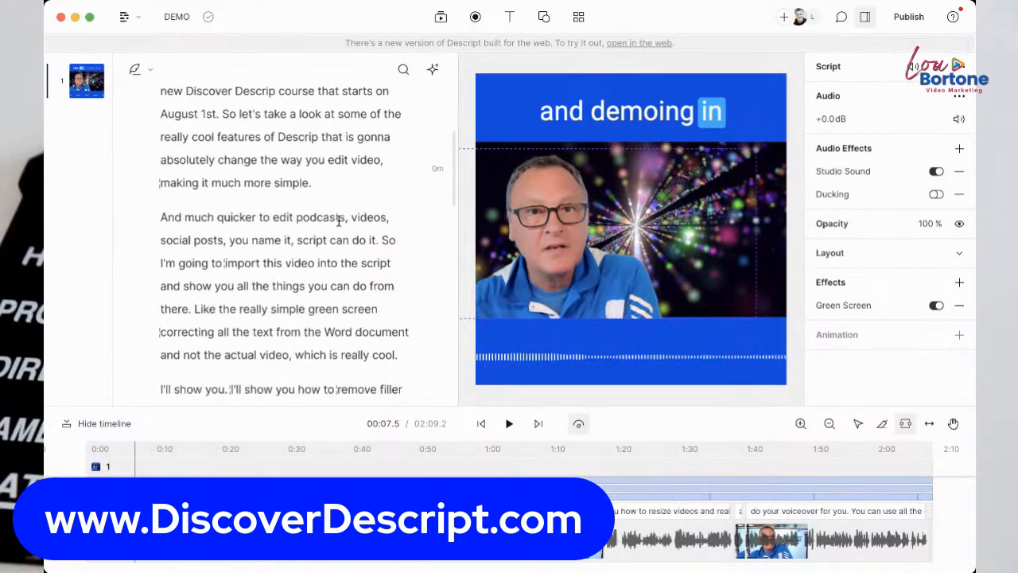
pyautogui.scroll(-2, 339, 221)
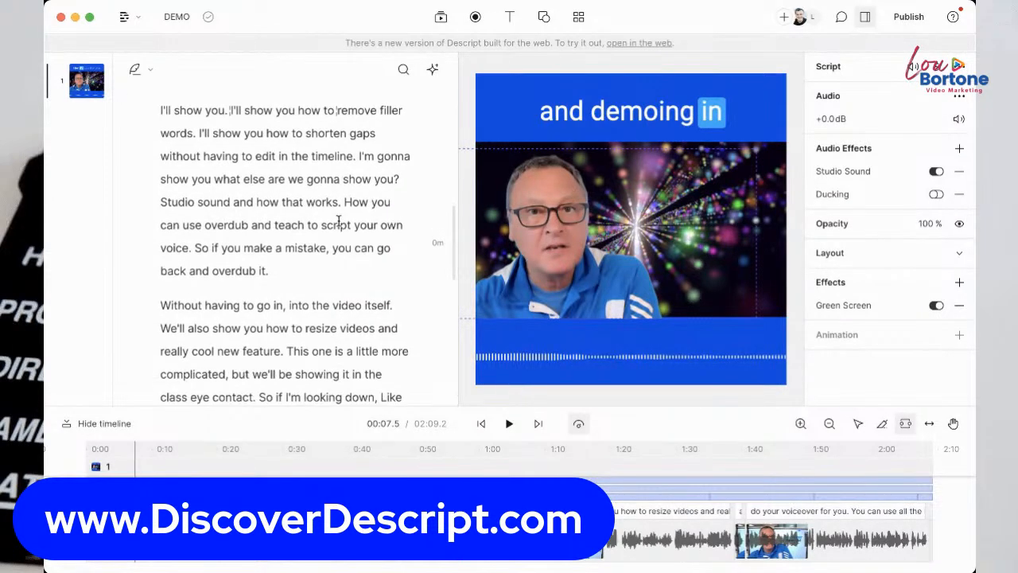
pyautogui.scroll(-4, 339, 221)
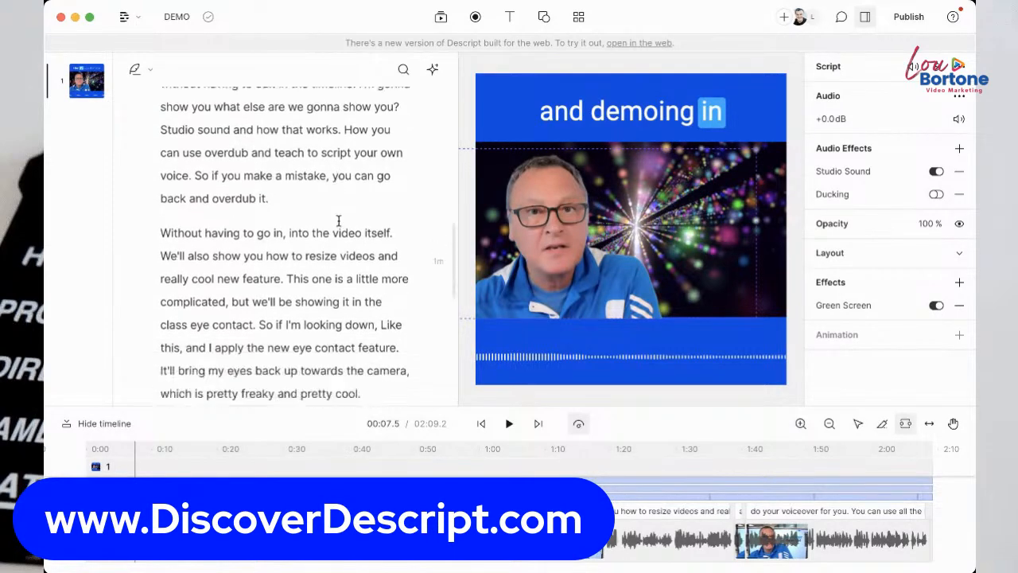
pyautogui.click(160, 230)
pyautogui.moveTo(162, 230); pyautogui.dragTo(368, 390)
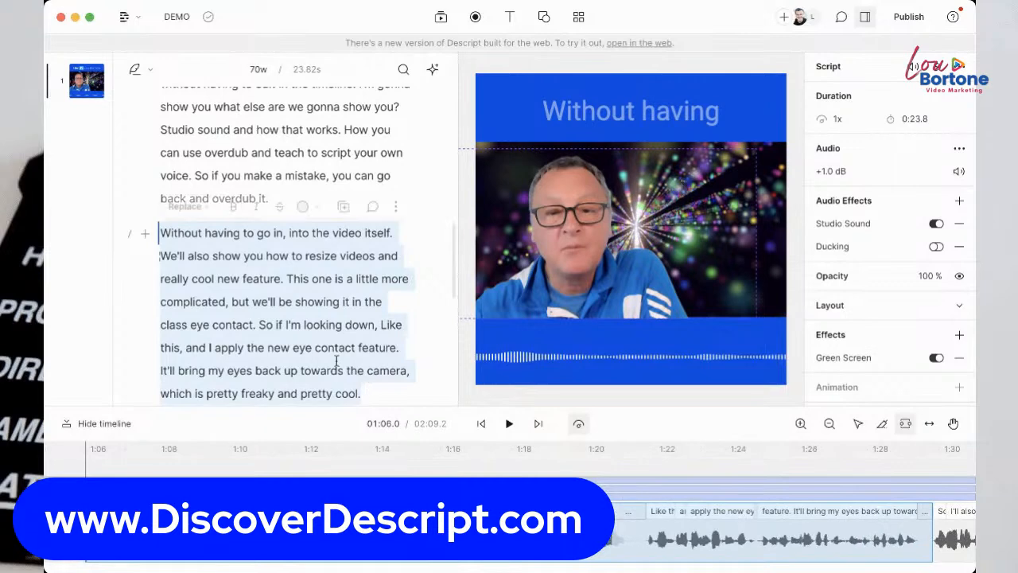
pyautogui.rightClick(275, 321)
pyautogui.moveTo(371, 438)
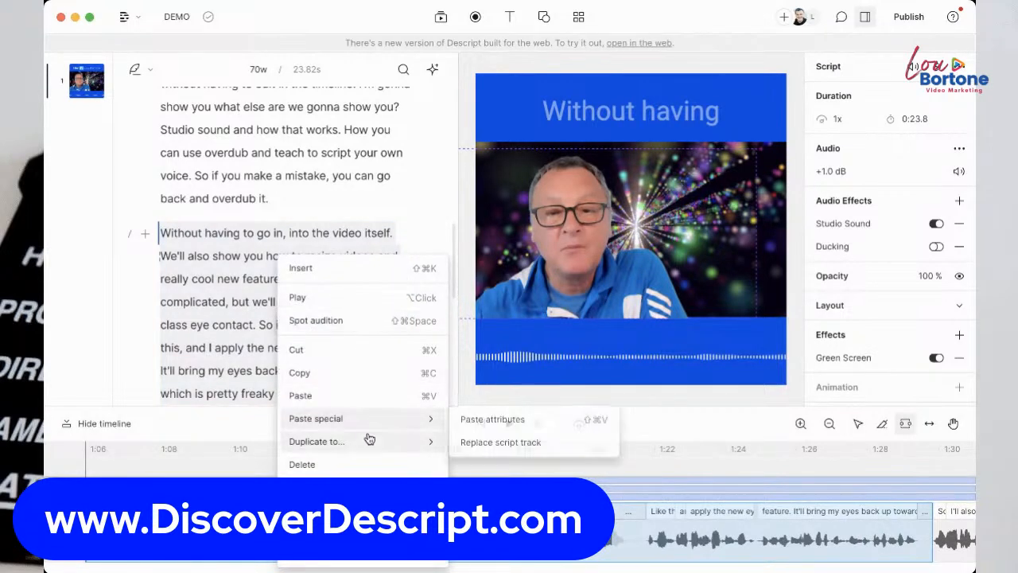
pyautogui.click(500, 443)
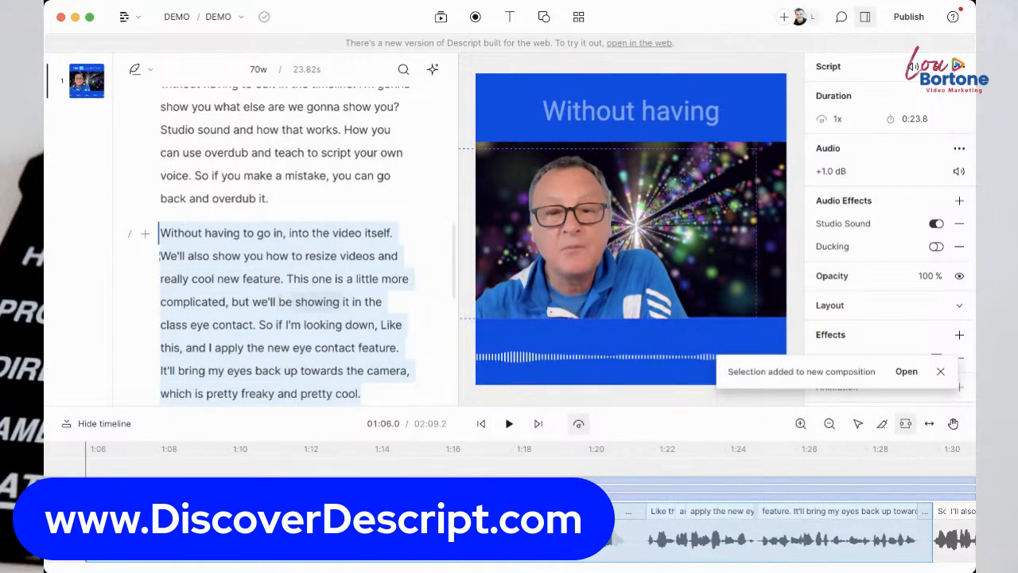
# Step: Open the new clip composition and change its canvas to the Portrait 9:16 format
pyautogui.click(906, 372)
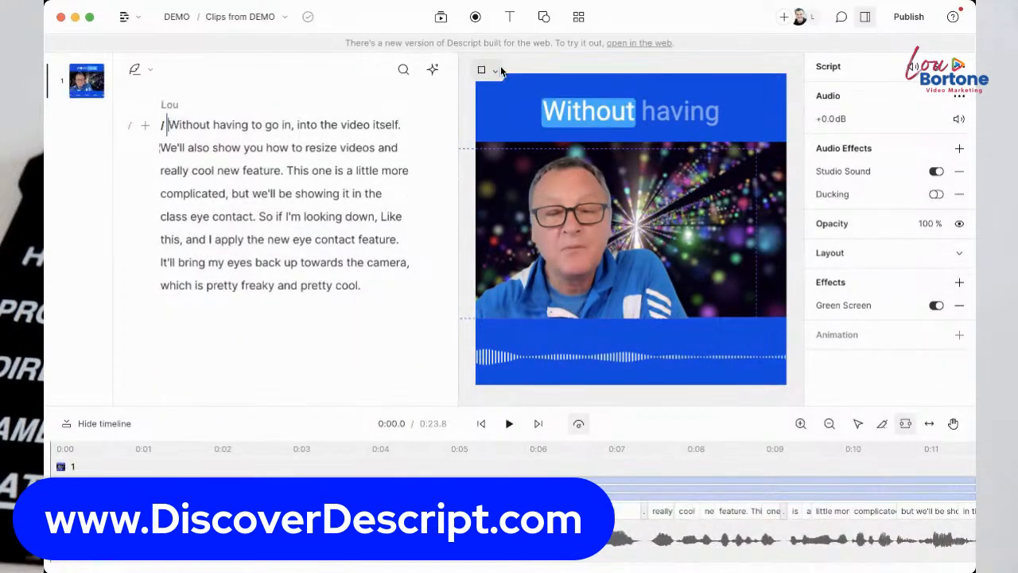
pyautogui.click(497, 73)
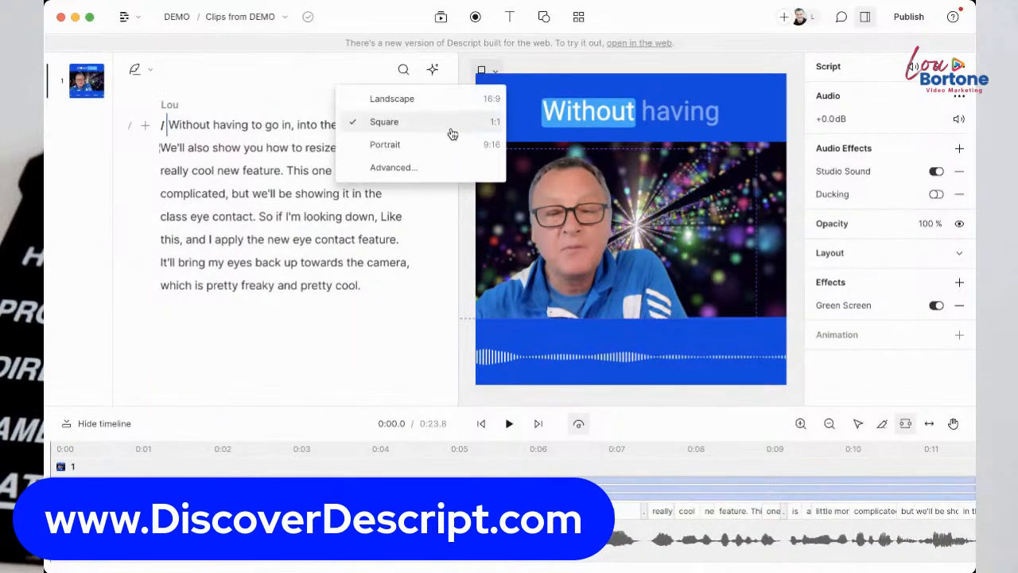
pyautogui.click(416, 152)
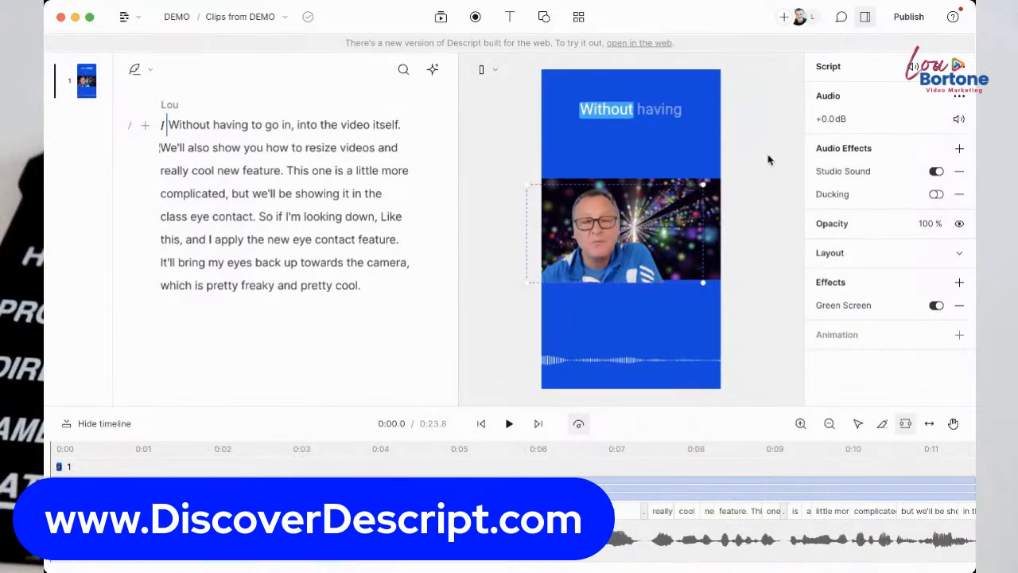
# Step: Enlarge the caption box downward to fit three lines of text and set the captions' font to Sora
pyautogui.click(621, 106)
pyautogui.moveTo(562, 128); pyautogui.dragTo(560, 151)
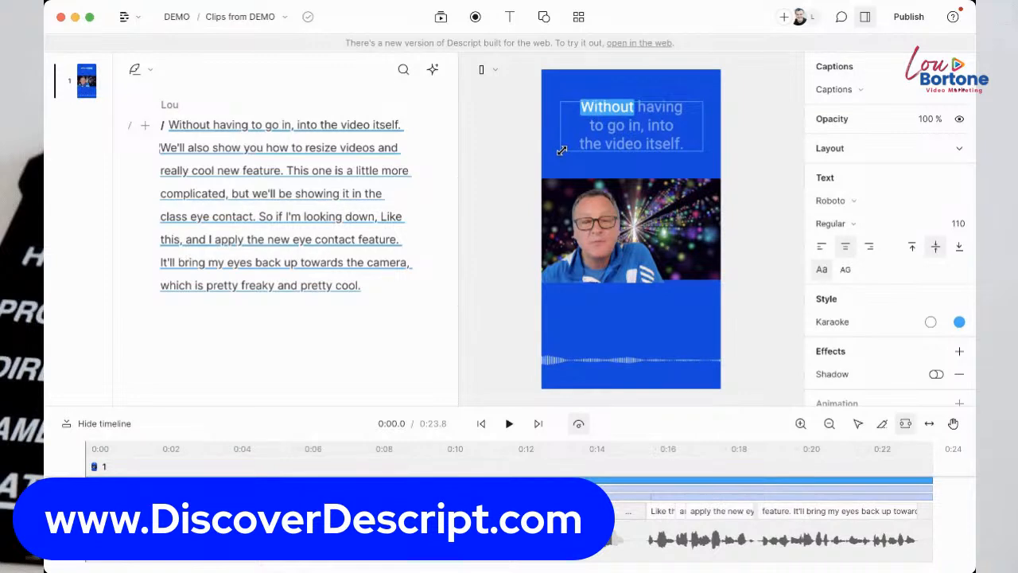
pyautogui.click(835, 204)
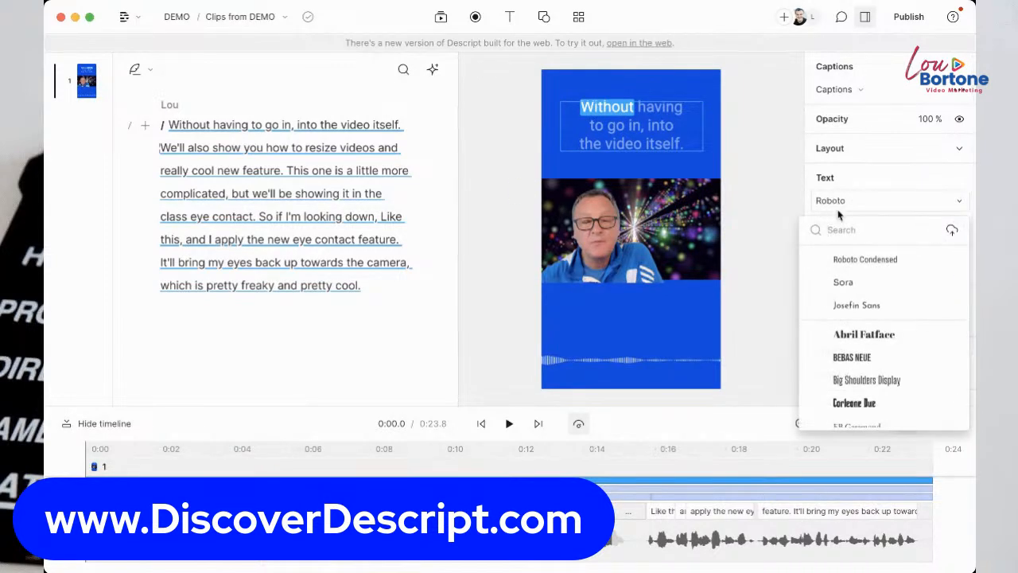
pyautogui.click(873, 286)
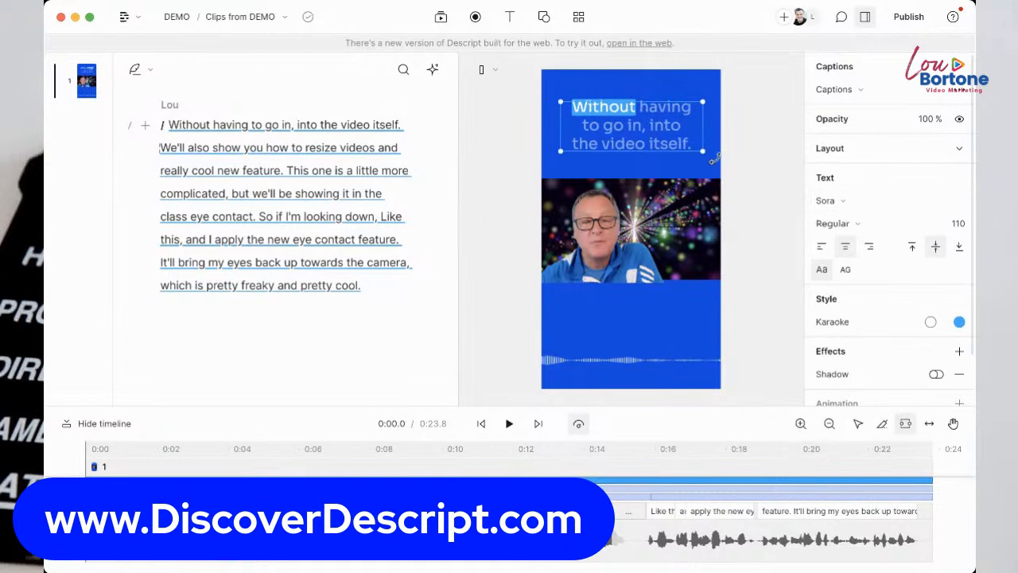
# Step: Try yellow, red and dark blue as the captions' karaoke highlight colour, settling on light blue
pyautogui.click(960, 322)
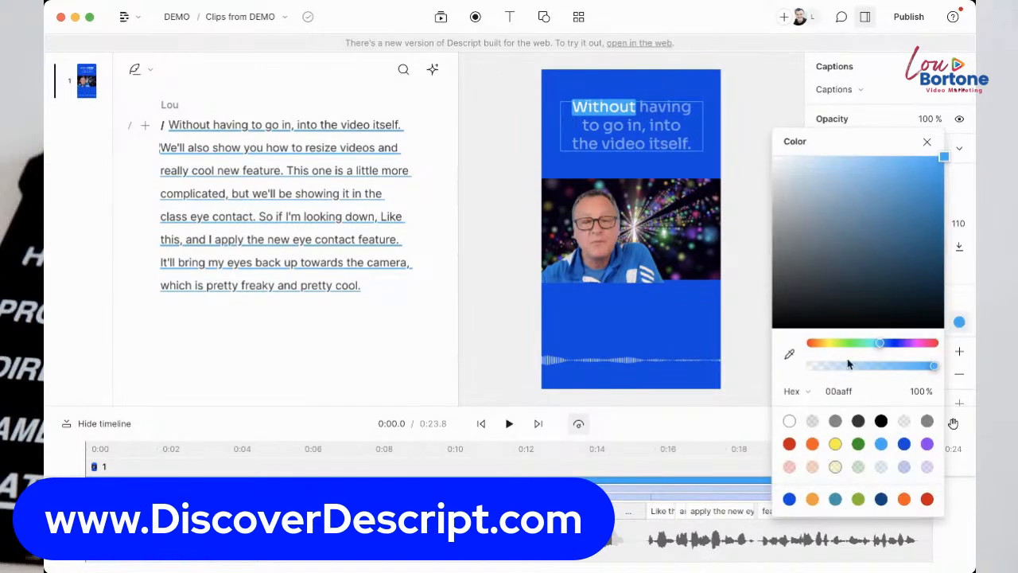
pyautogui.click(835, 444)
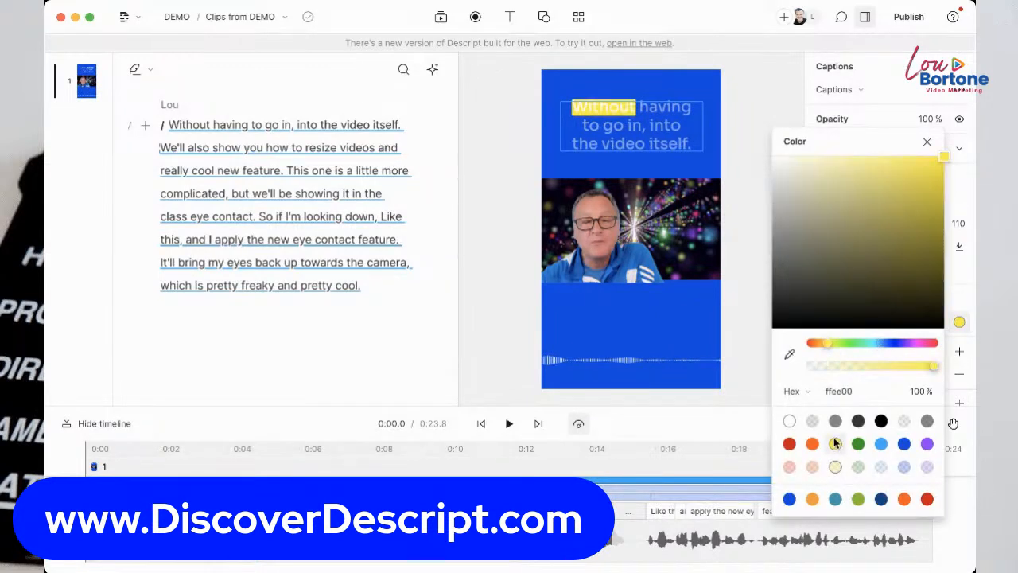
pyautogui.click(789, 444)
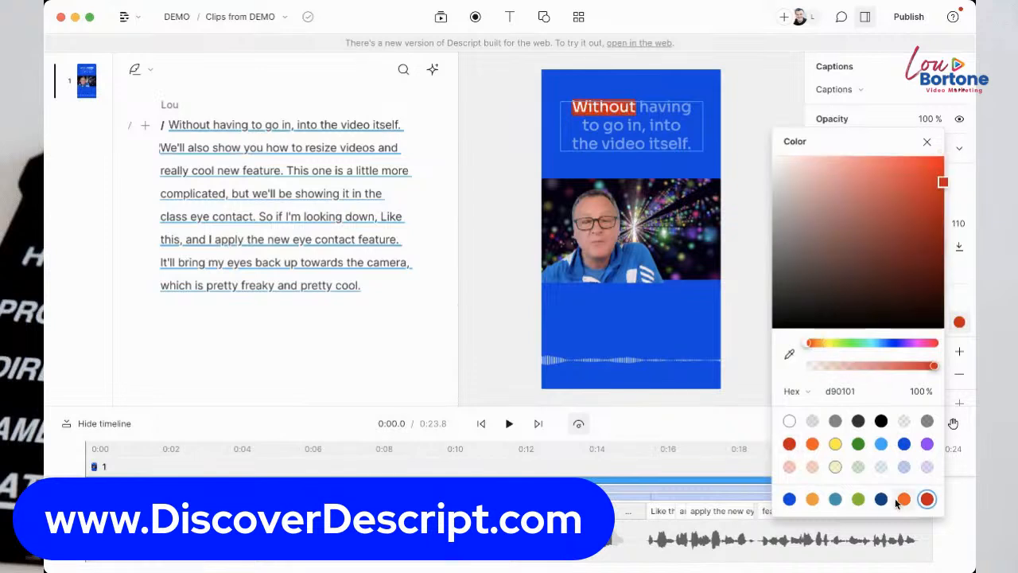
pyautogui.click(790, 499)
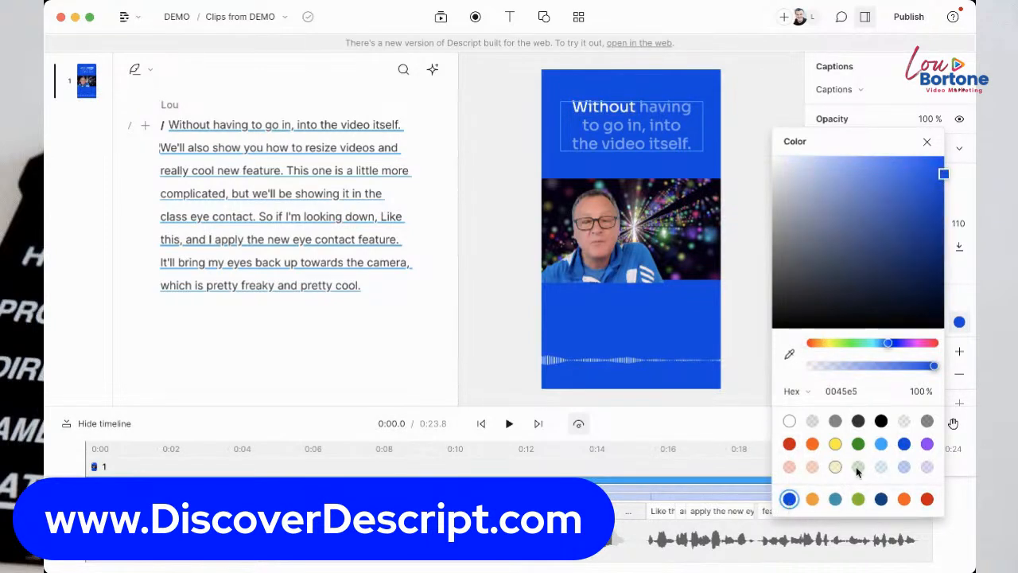
pyautogui.click(881, 444)
pyautogui.click(685, 342)
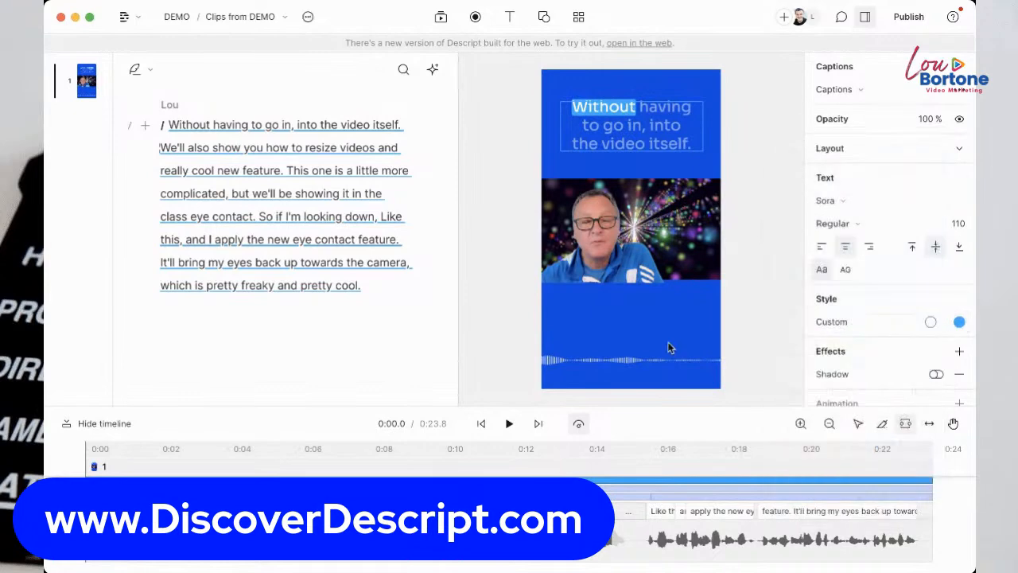
# Step: Shift the waveform slightly so that its frame aligns with the canvas's bottom edge
pyautogui.click(654, 349)
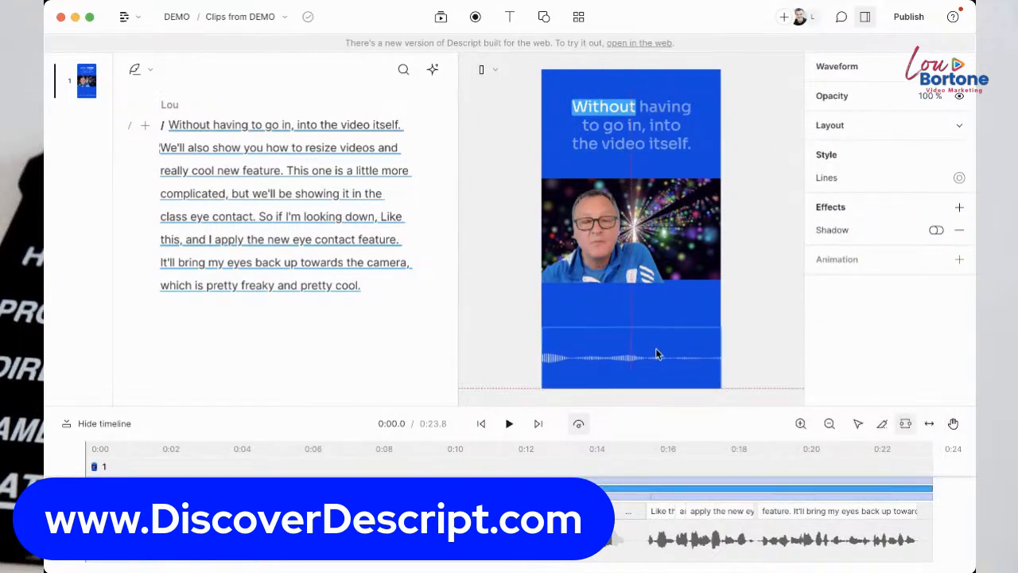
pyautogui.click(784, 233)
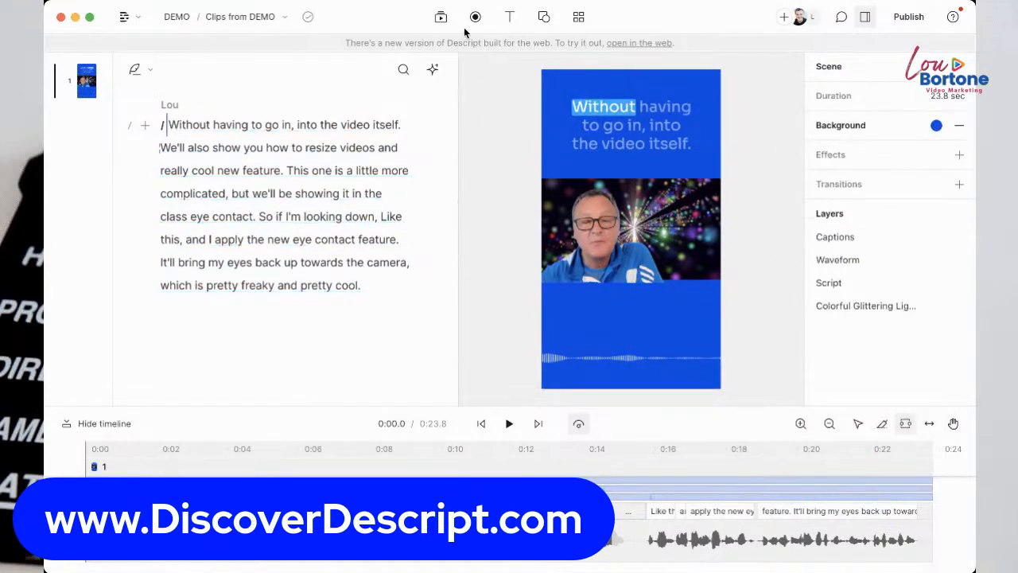
# Step: Add a subtitle text layer with the presenter's full name and place it just below the lower-left corner of the video
pyautogui.click(509, 16)
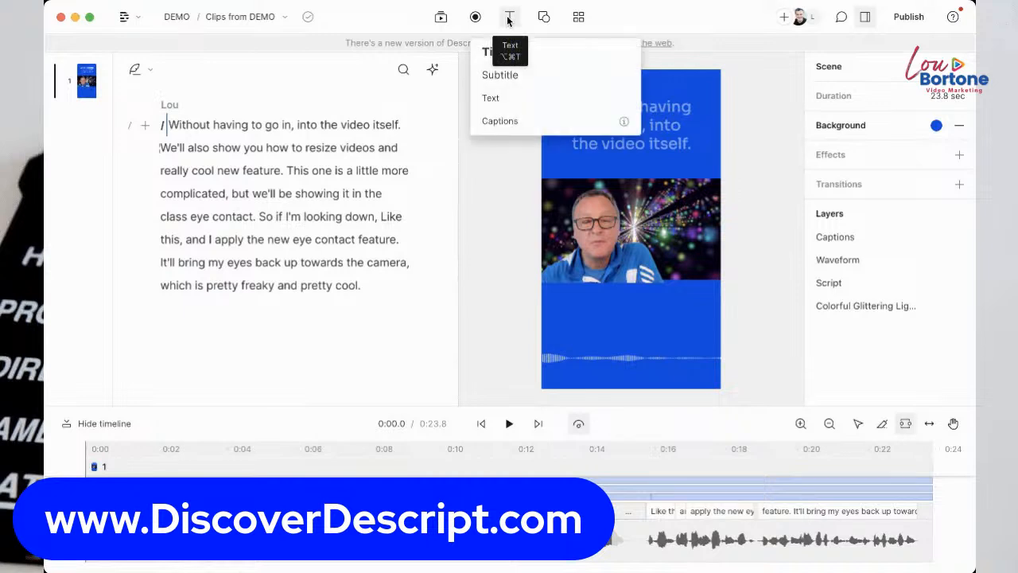
pyautogui.click(495, 75)
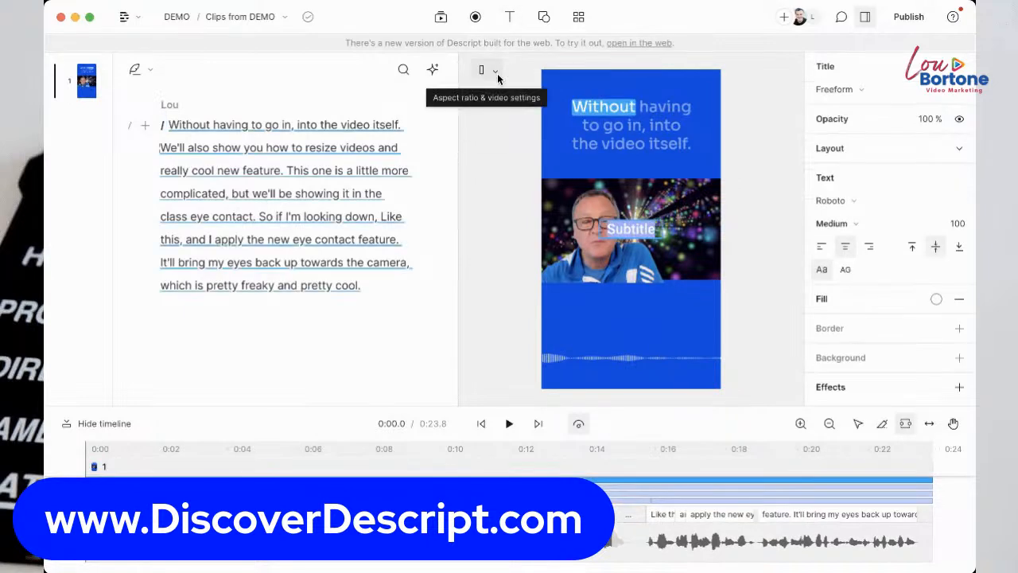
pyautogui.write('Lou Bortone')
pyautogui.click(769, 216)
pyautogui.click(631, 231)
pyautogui.moveTo(665, 233); pyautogui.dragTo(592, 302)
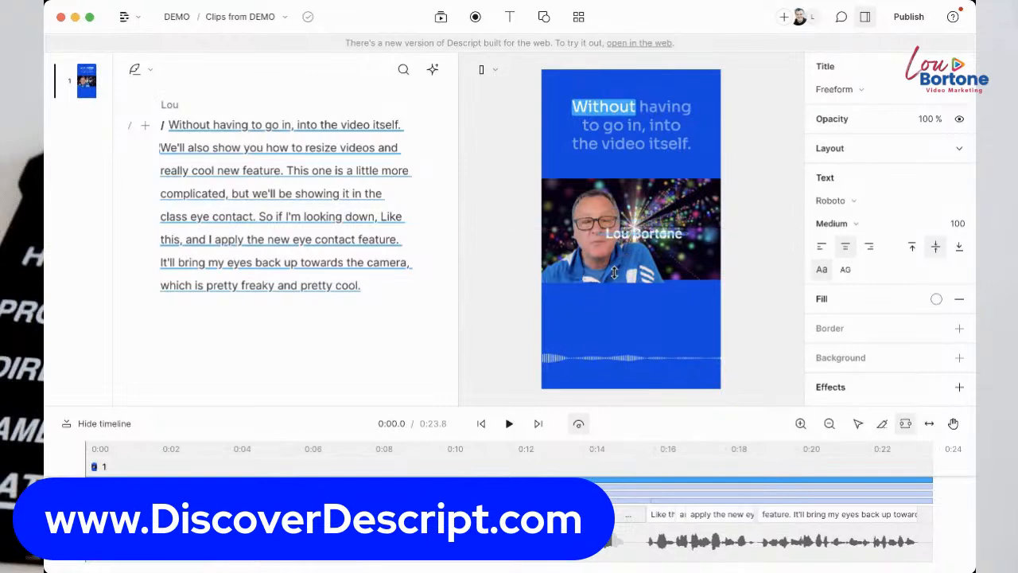
pyautogui.click(641, 239)
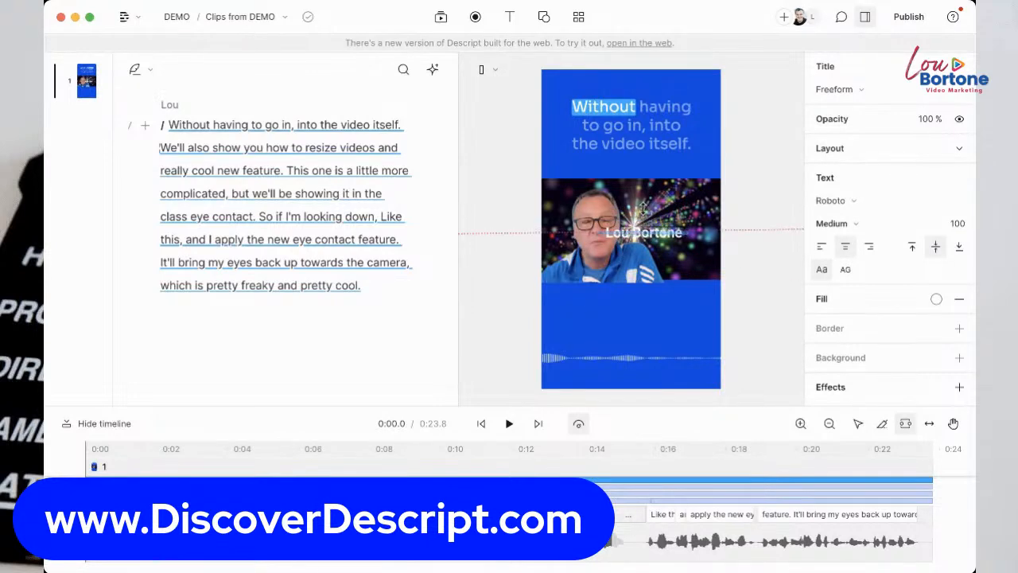
pyautogui.moveTo(688, 236); pyautogui.dragTo(592, 290)
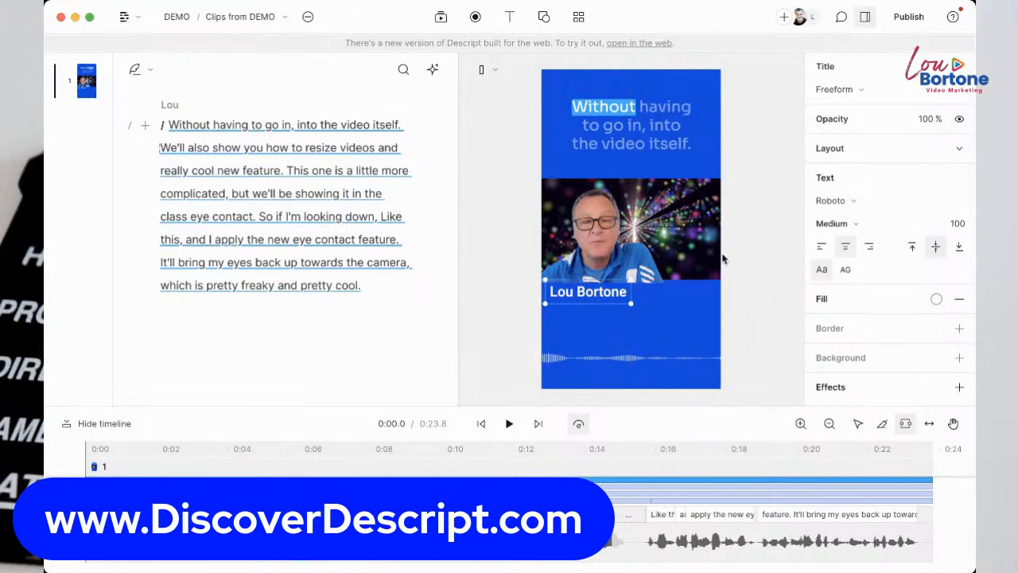
# Step: Play the portrait clip from its beginning to check the captions, name title and waveform
pyautogui.click(170, 121)
pyautogui.press('space')
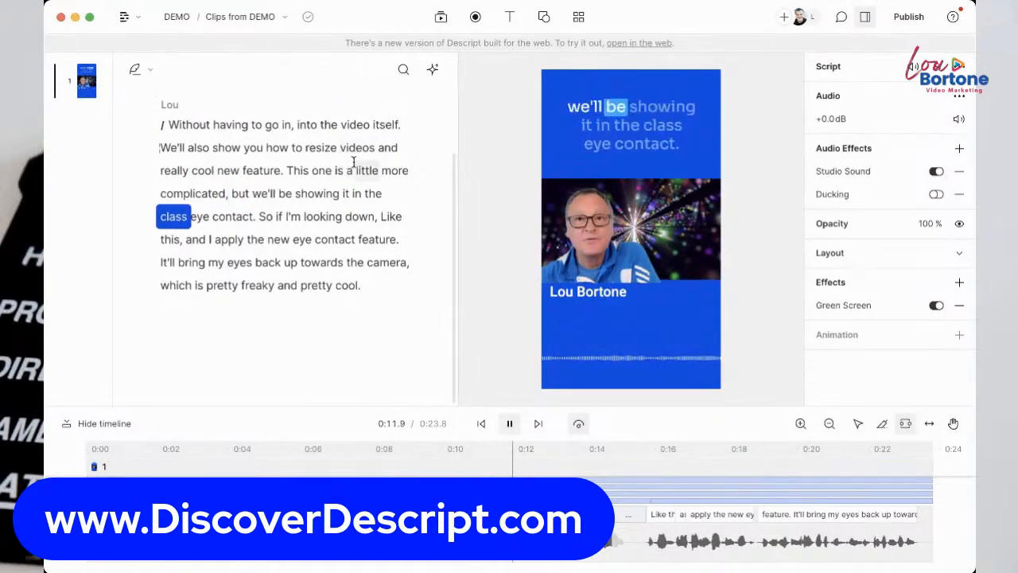
pyautogui.press('space')
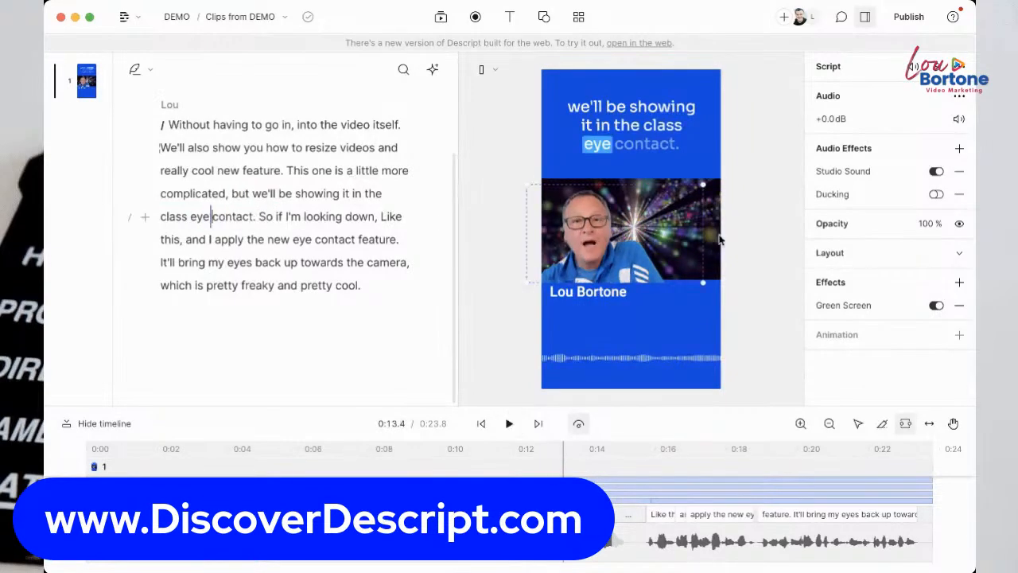
# Step: Try to apply the Eye Contact effect to the clip's script video at "apply the new eye contact feature"
pyautogui.click(350, 241)
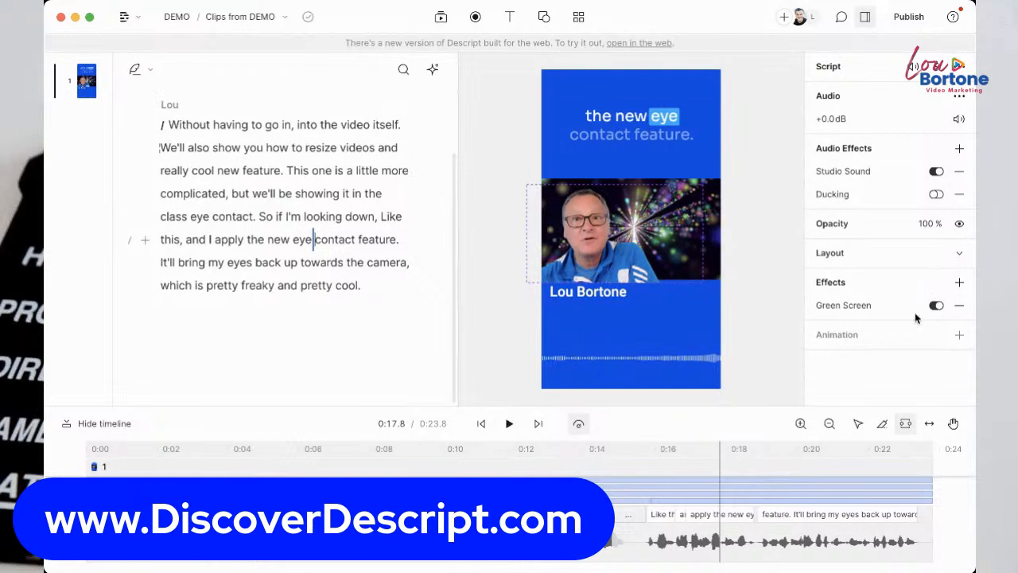
pyautogui.click(959, 281)
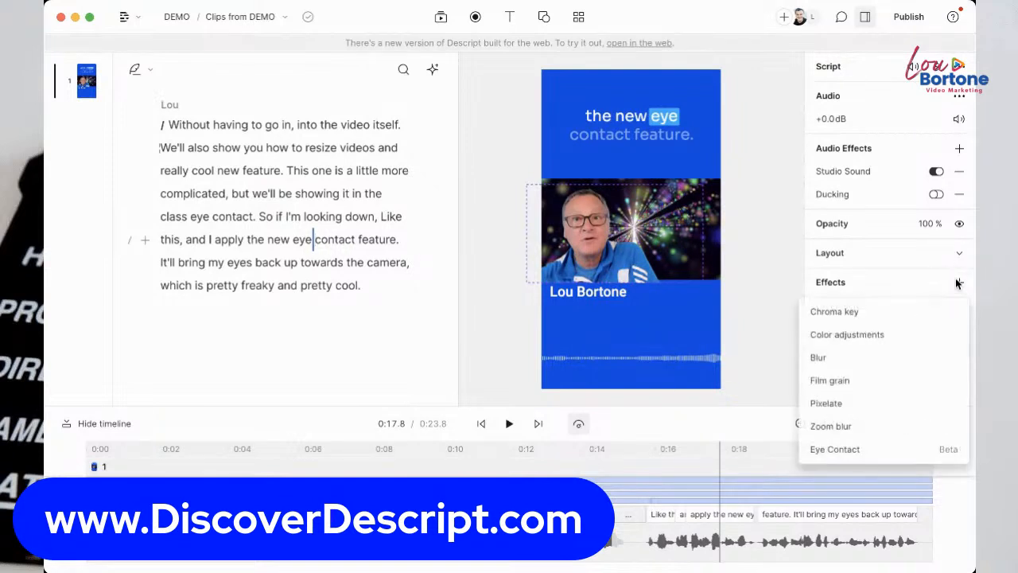
pyautogui.click(857, 448)
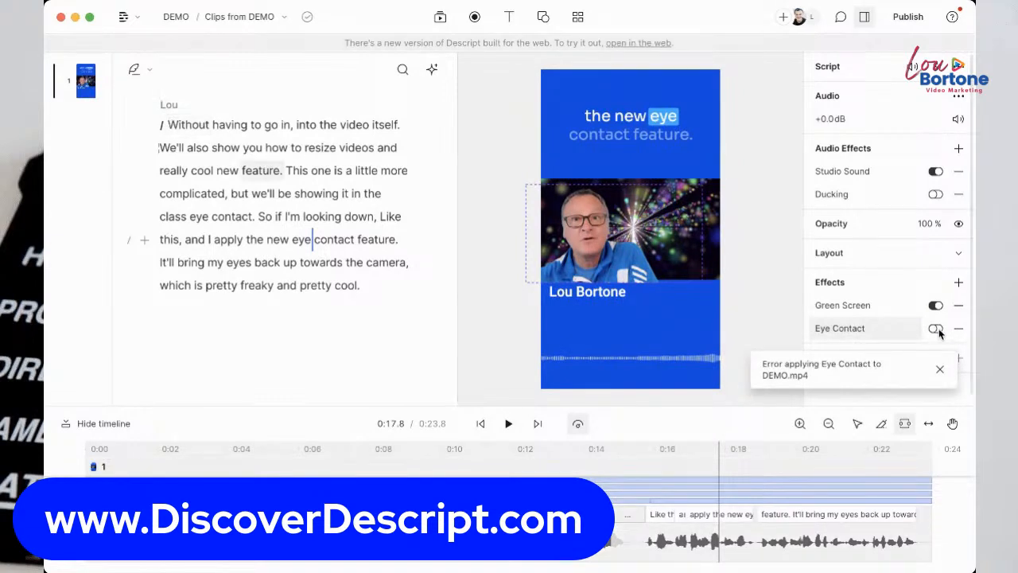
# Step: Examine the presenter's gaze at several points in the transcript, from "We'll also show you" to "It'll bring my eyes back up"
pyautogui.click(301, 262)
pyautogui.click(275, 161)
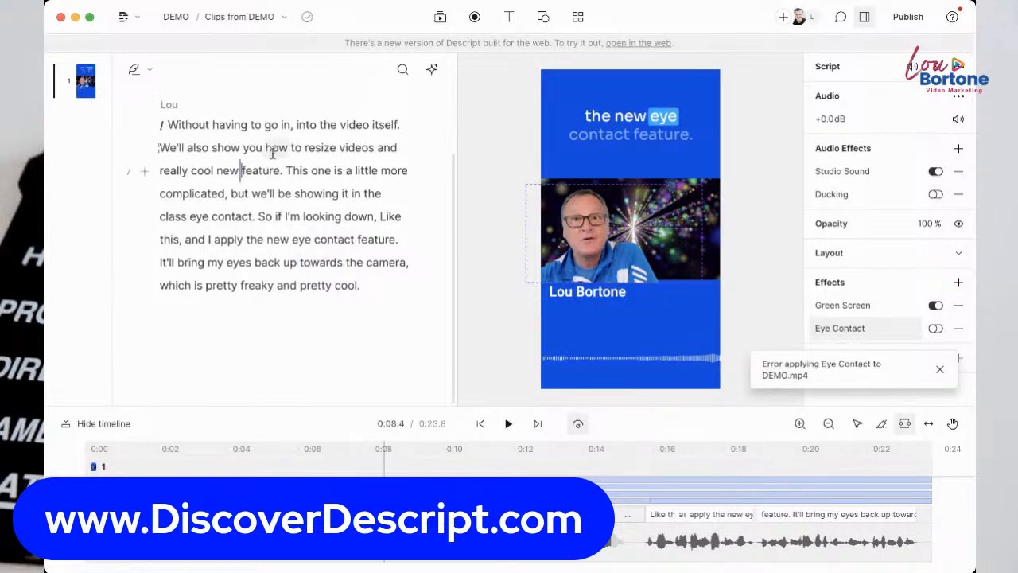
pyautogui.click(228, 151)
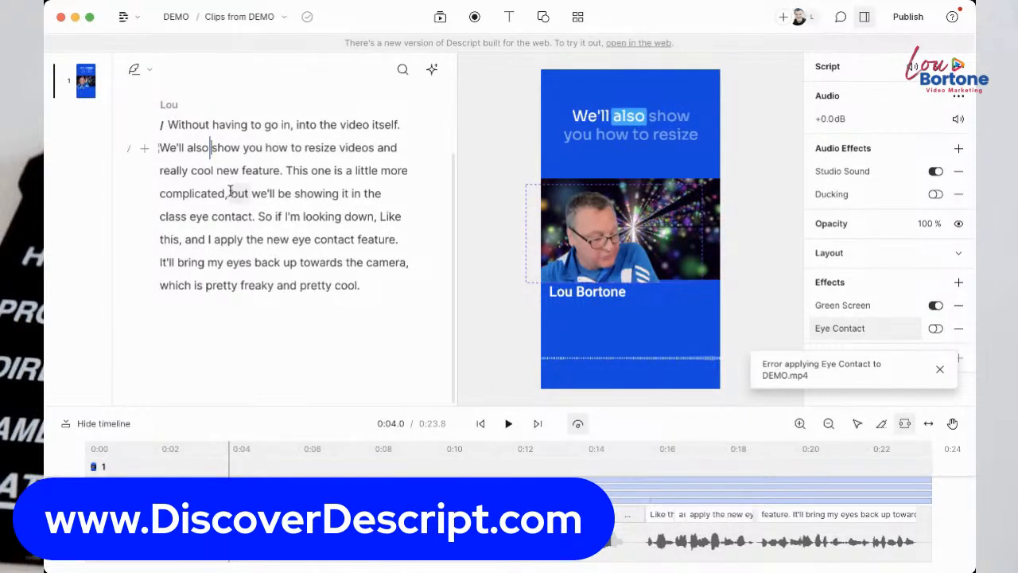
pyautogui.click(229, 192)
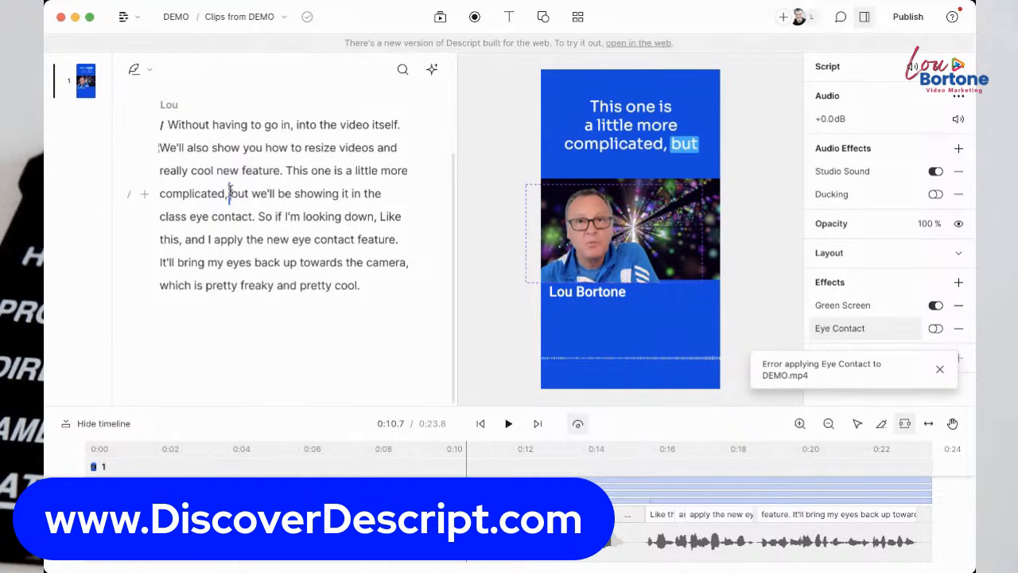
pyautogui.click(206, 239)
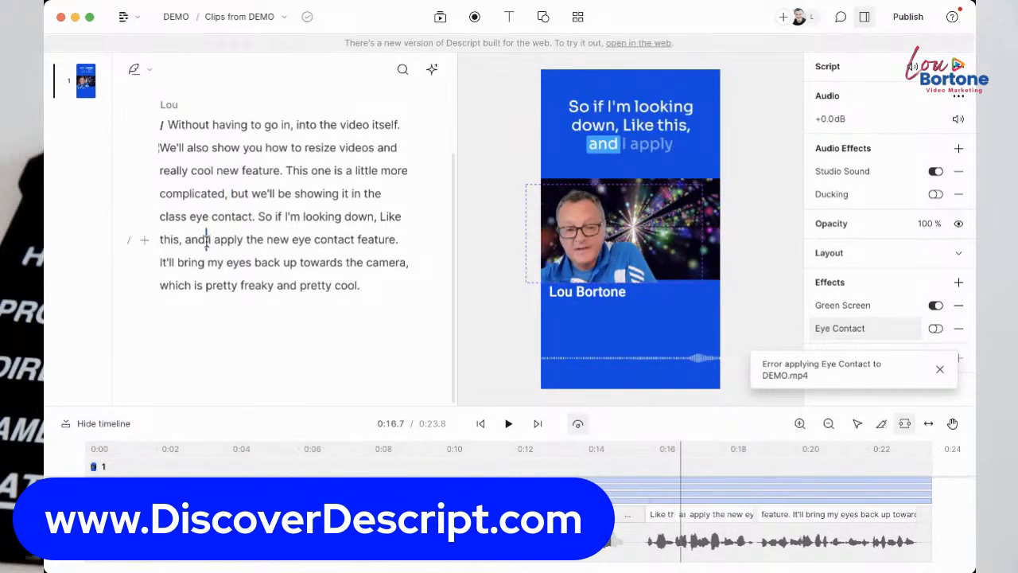
pyautogui.click(326, 267)
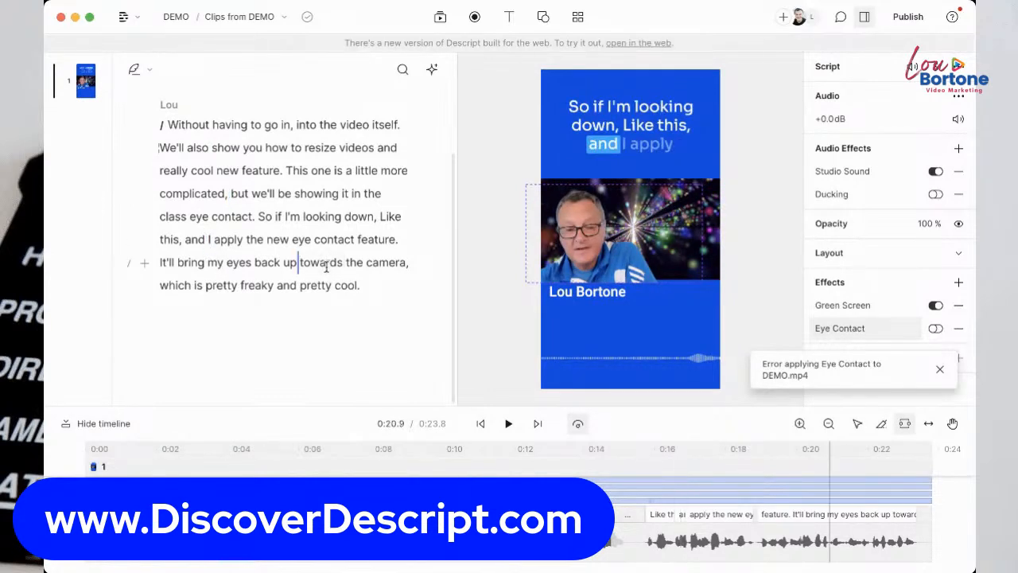
pyautogui.click(205, 262)
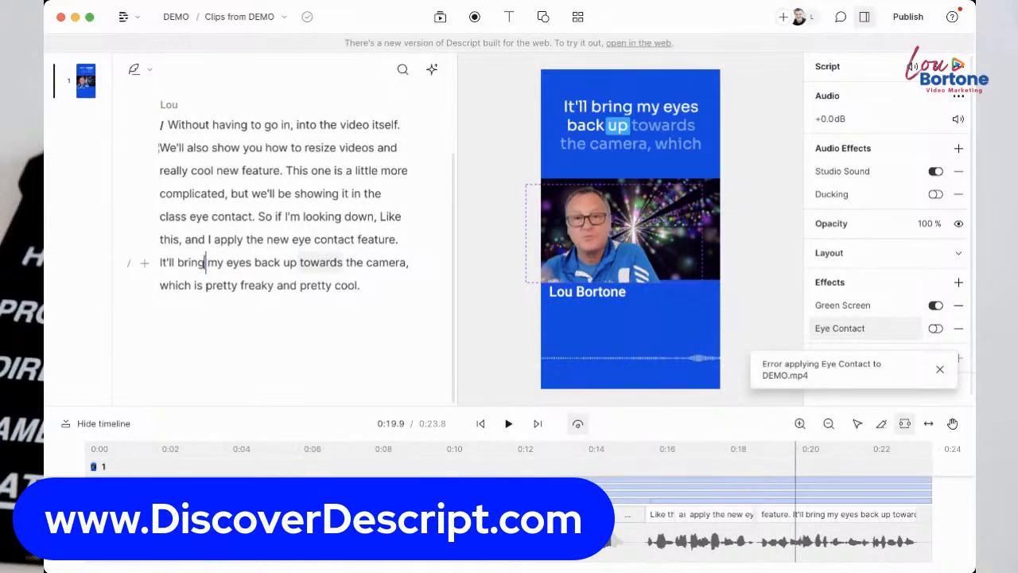
# Step: Try to enable the Eye Contact effect again, dismiss the old error message and check the frame at "looking down"
pyautogui.click(298, 262)
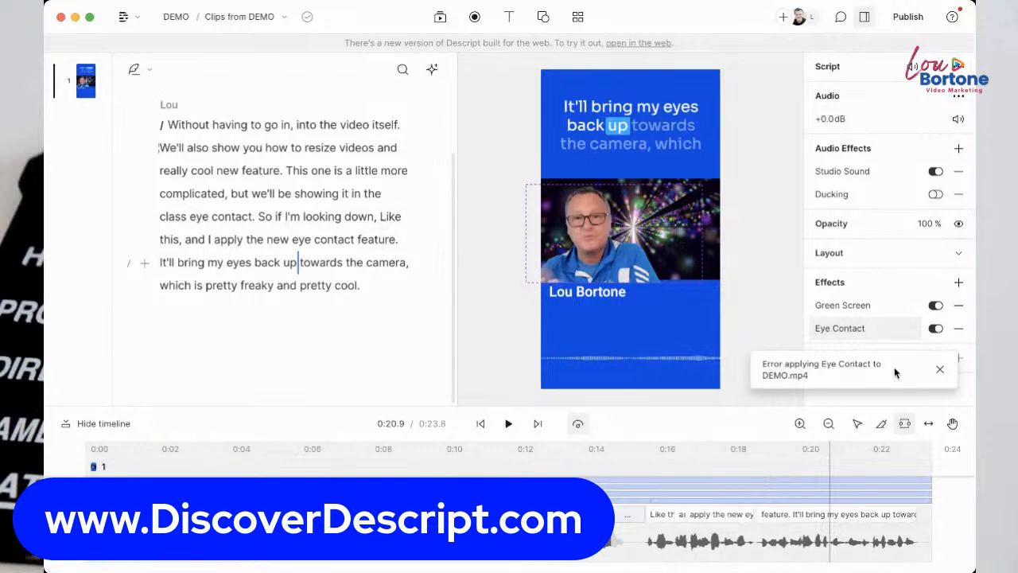
pyautogui.click(940, 370)
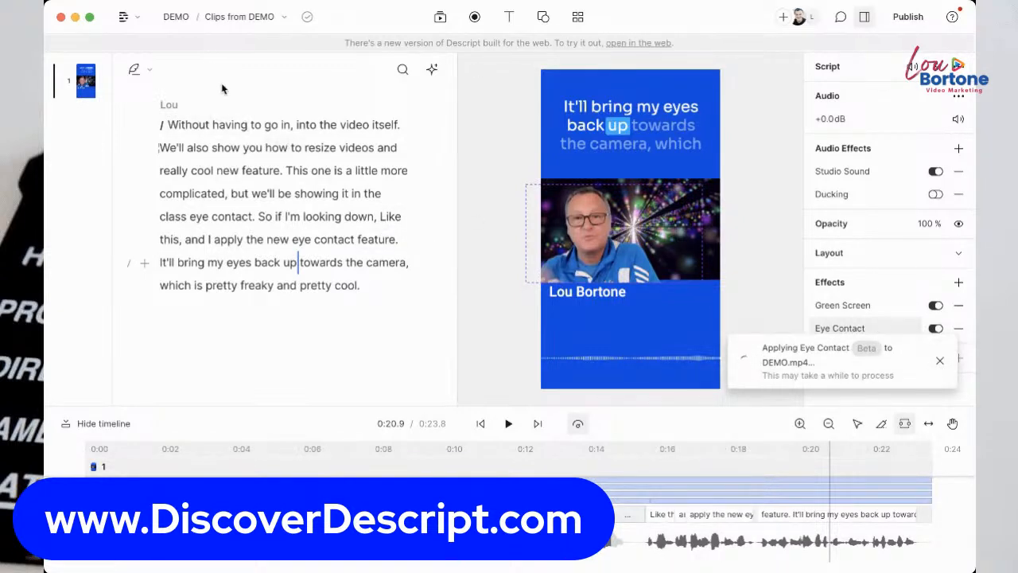
pyautogui.click(343, 216)
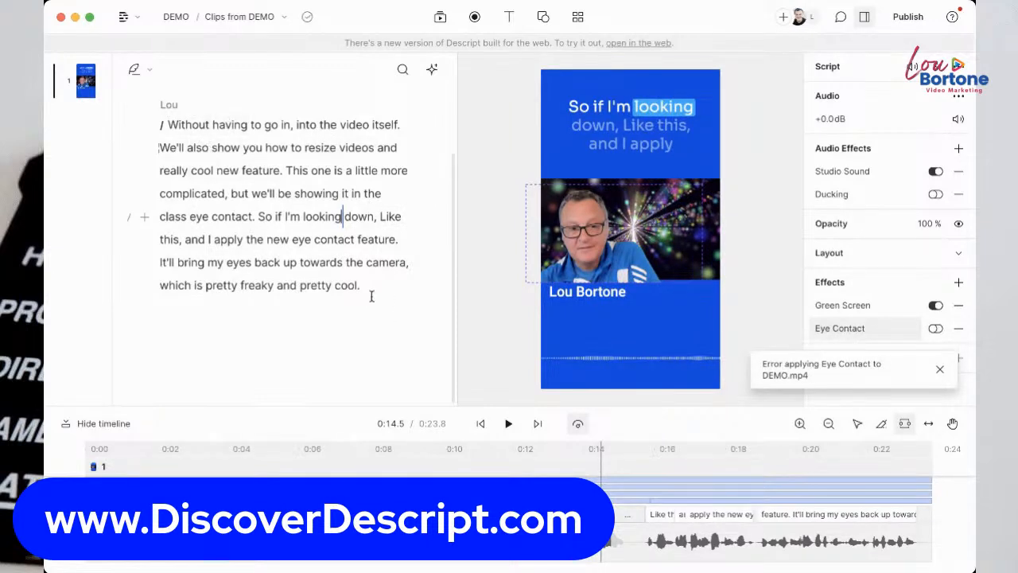
# Step: Copy the clip's whole transcript, from "Without having to go in" to "pretty freaky and pretty cool"
pyautogui.moveTo(362, 290); pyautogui.dragTo(183, 124)
pyautogui.rightClick(183, 125)
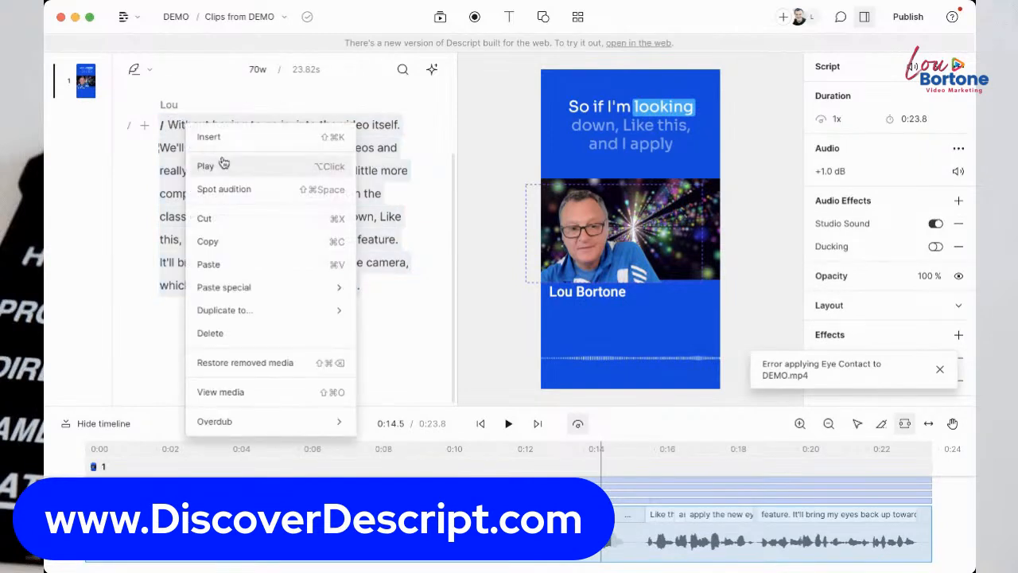
pyautogui.click(219, 243)
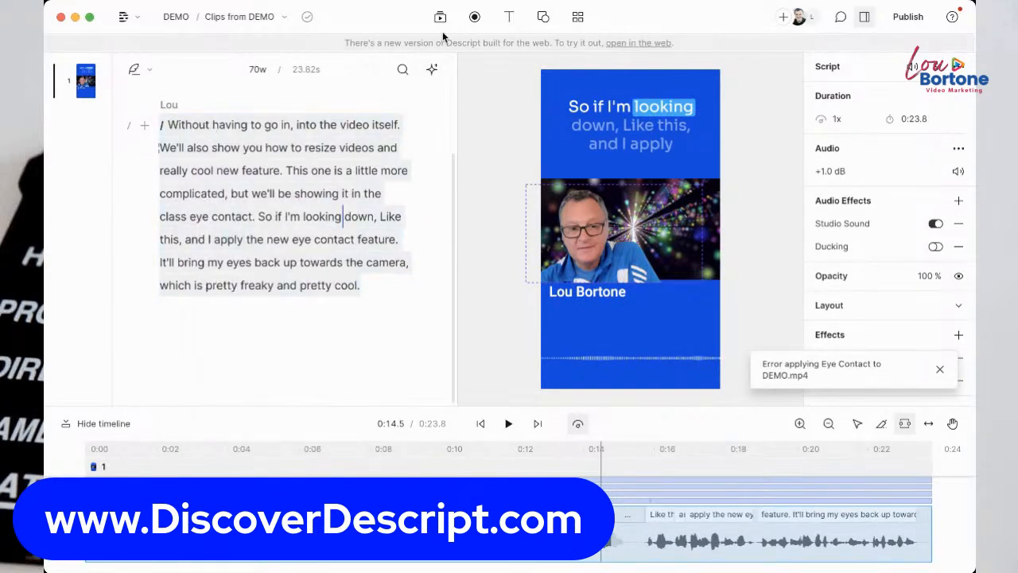
# Step: Create a new project from the recent projects overview, start an empty script and paste the copied transcript passage into it
pyautogui.click(126, 17)
pyautogui.moveTo(133, 74)
pyautogui.click(143, 53)
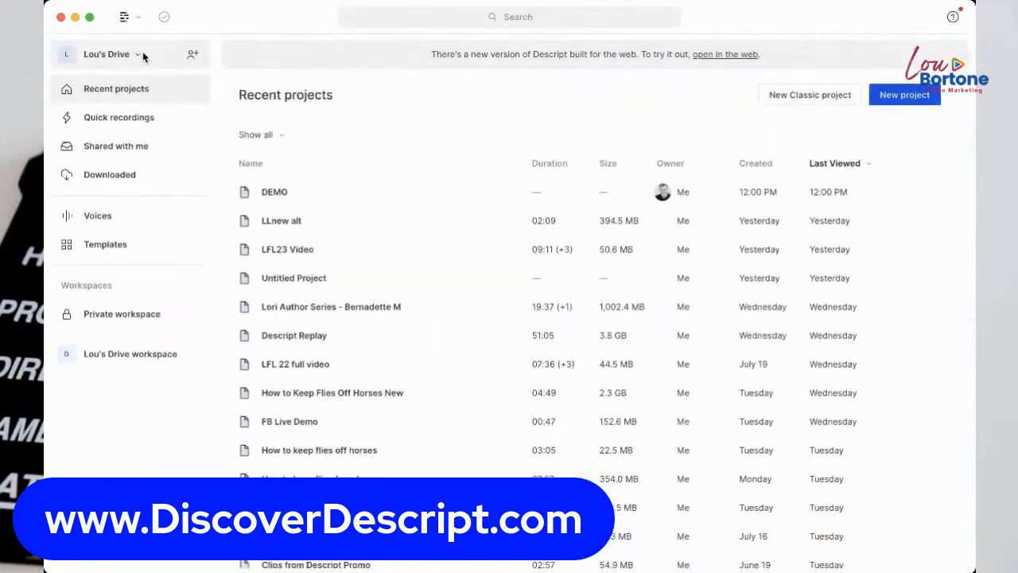
pyautogui.click(903, 96)
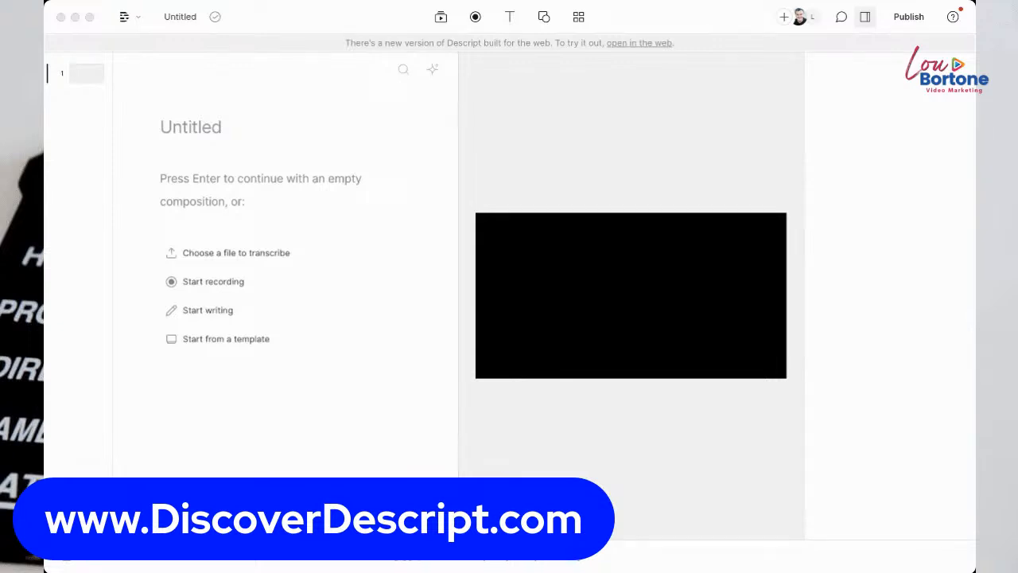
pyautogui.click(599, 457)
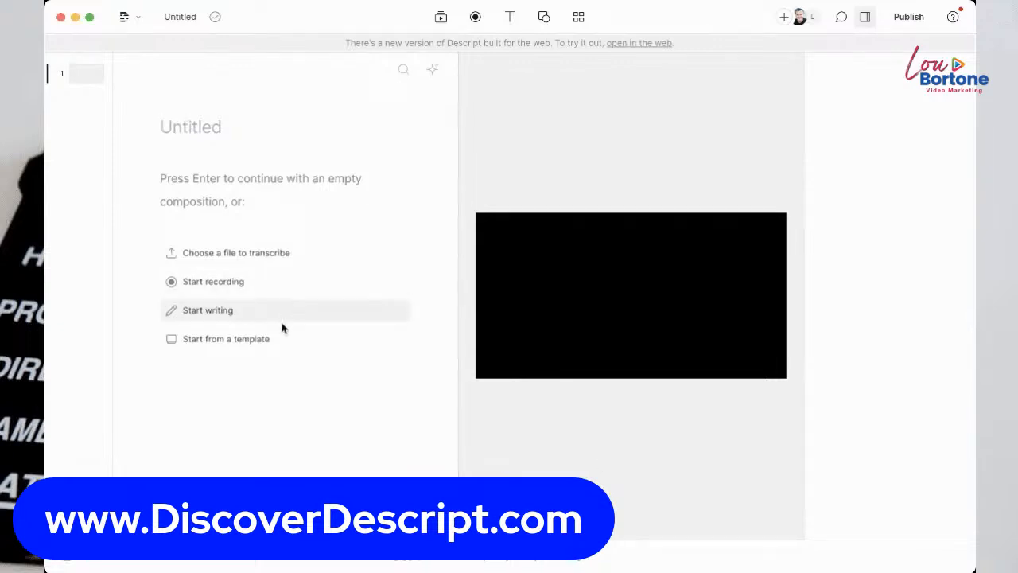
pyautogui.click(216, 311)
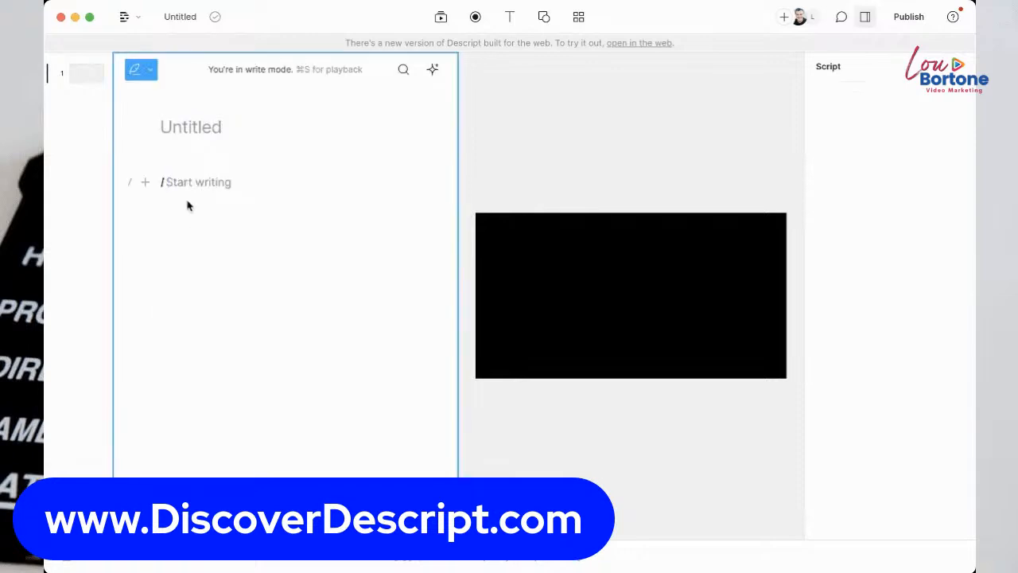
pyautogui.press('super+v')
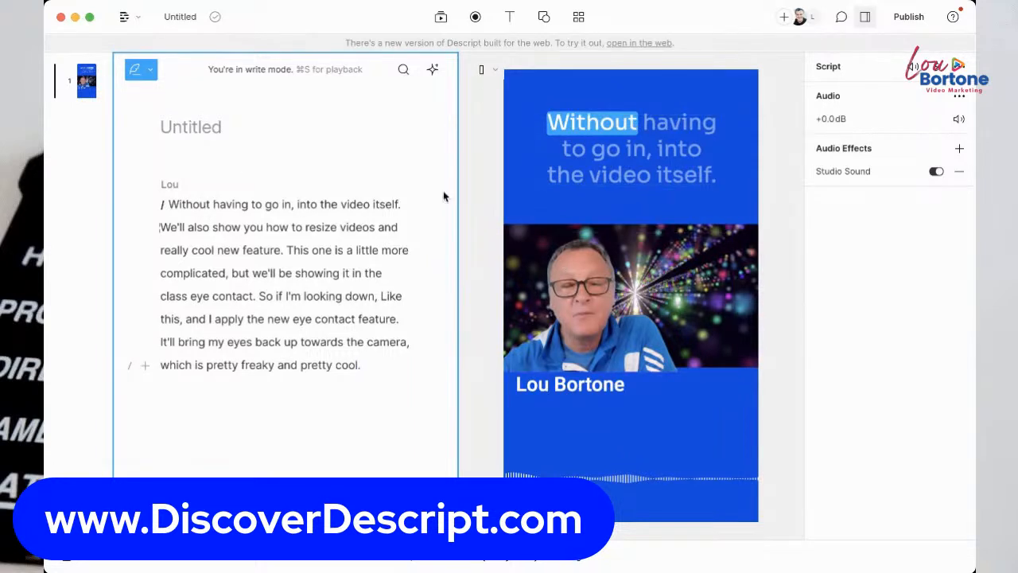
# Step: Assign the stock voice Don as the speaker of the pasted script
pyautogui.click(184, 186)
pyautogui.click(180, 186)
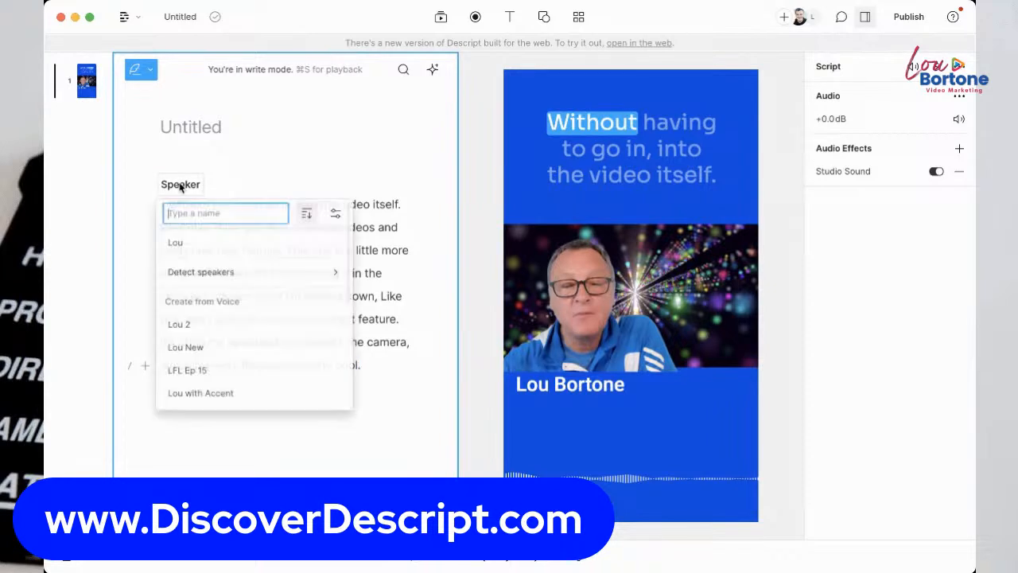
pyautogui.moveTo(232, 278)
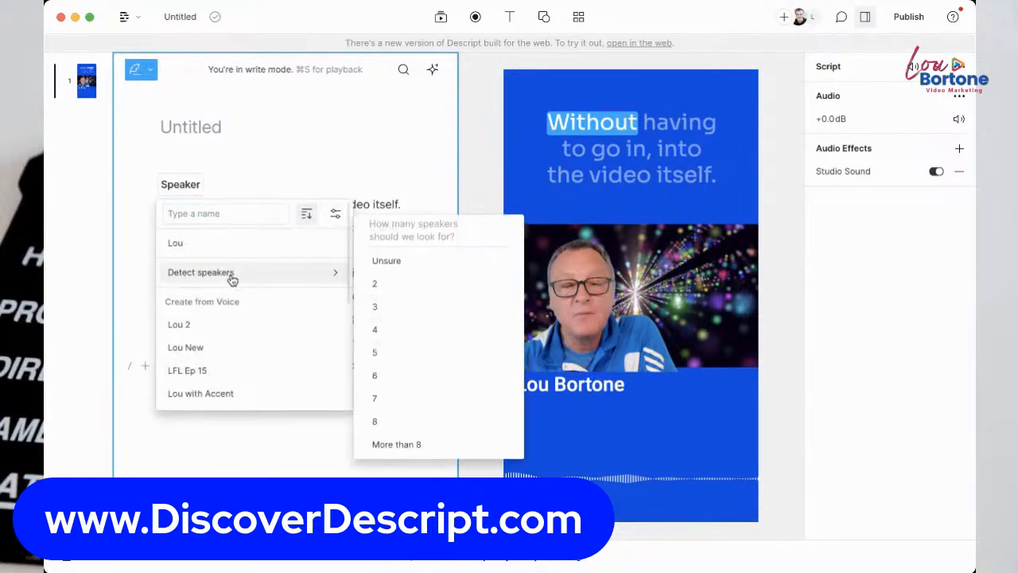
pyautogui.scroll(-5, 232, 278)
pyautogui.moveTo(204, 374)
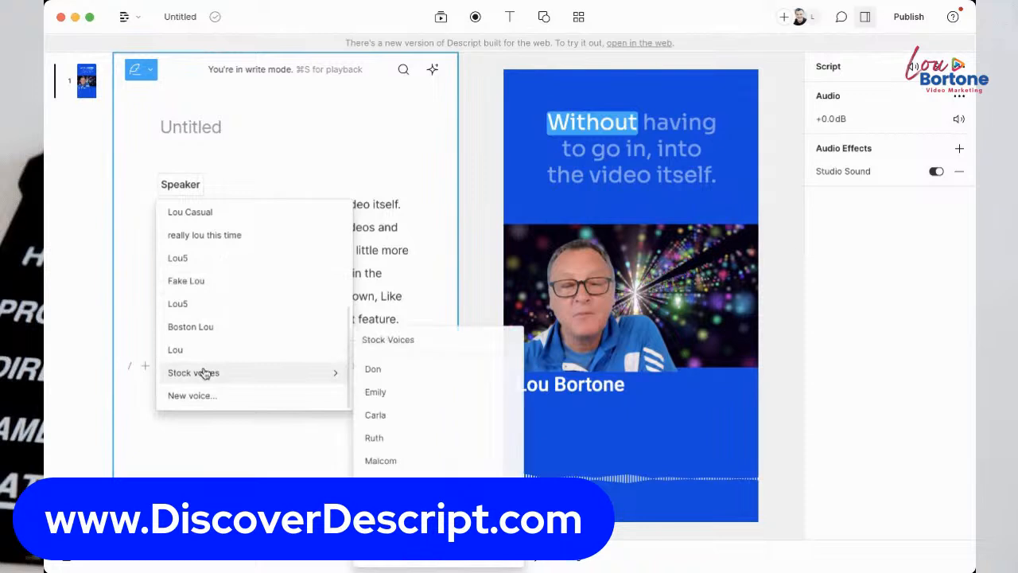
pyautogui.click(387, 370)
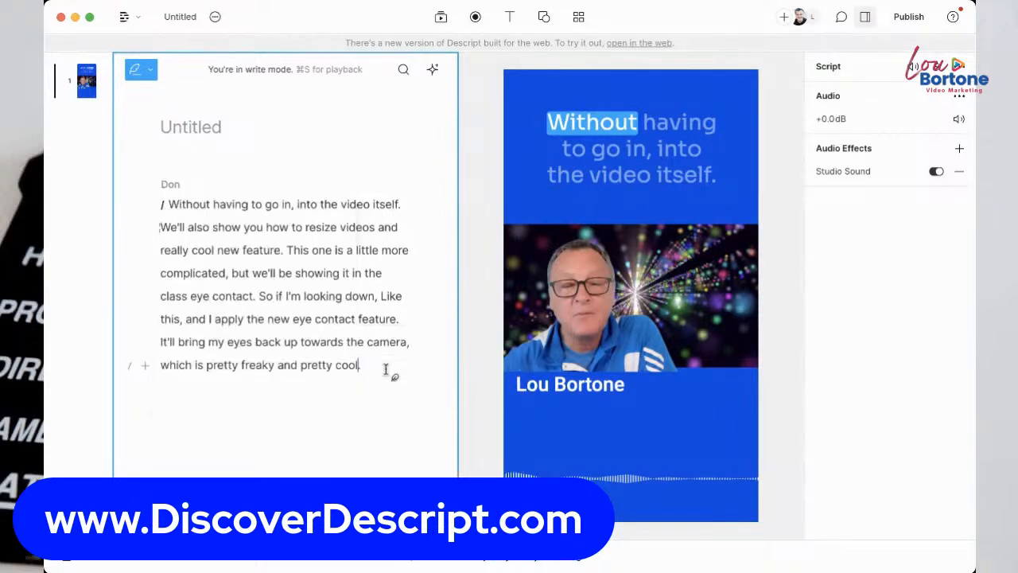
# Step: View the setup dialog for creating a new Overdub voice and close it without creating one
pyautogui.click(169, 191)
pyautogui.scroll(-5, 201, 386)
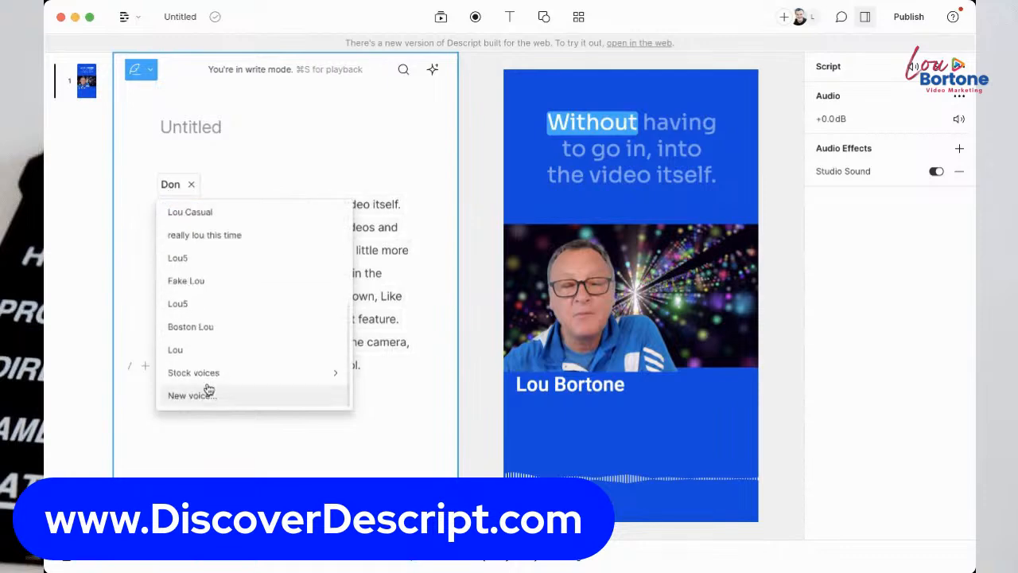
pyautogui.click(292, 400)
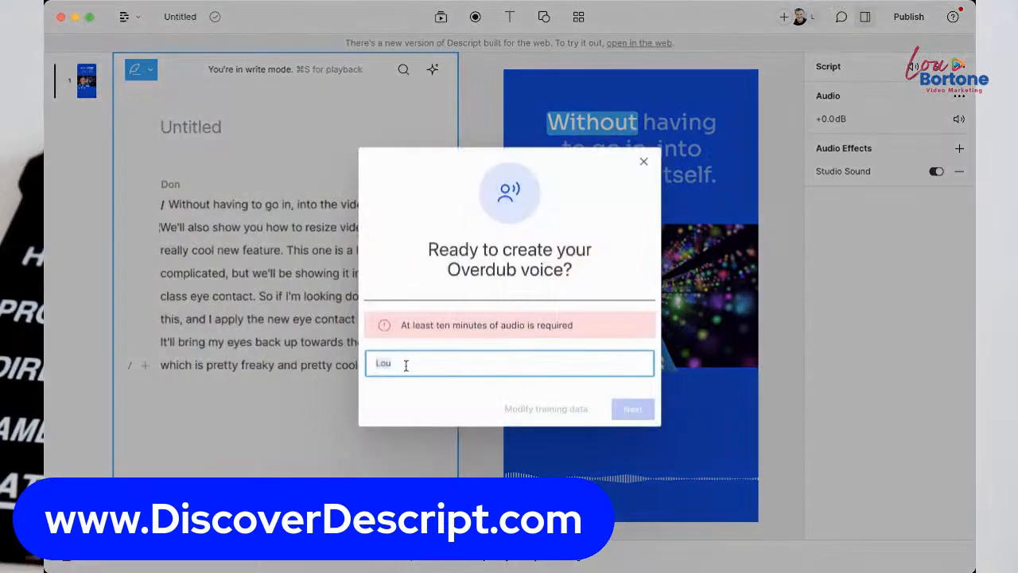
pyautogui.click(644, 162)
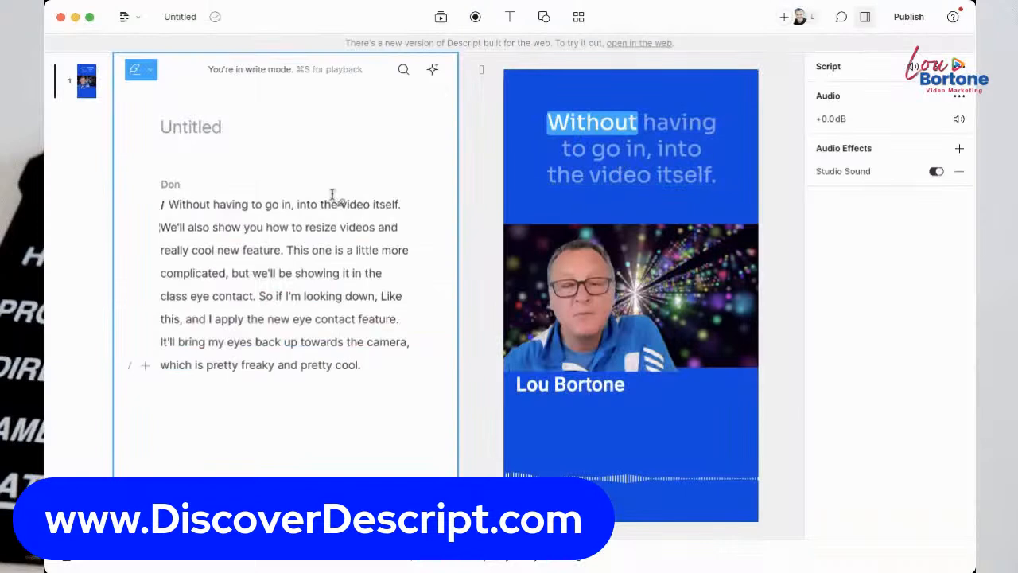
# Step: Preview the stock voice Emily and assign the stock voice Ethan as the script's speaker
pyautogui.click(169, 188)
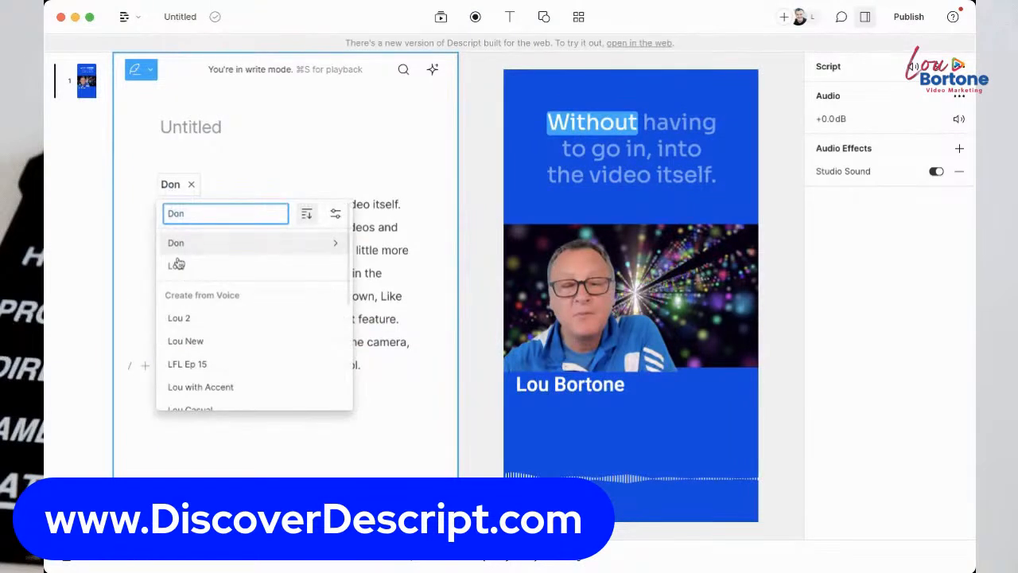
pyautogui.scroll(-3, 205, 398)
pyautogui.scroll(-5, 208, 388)
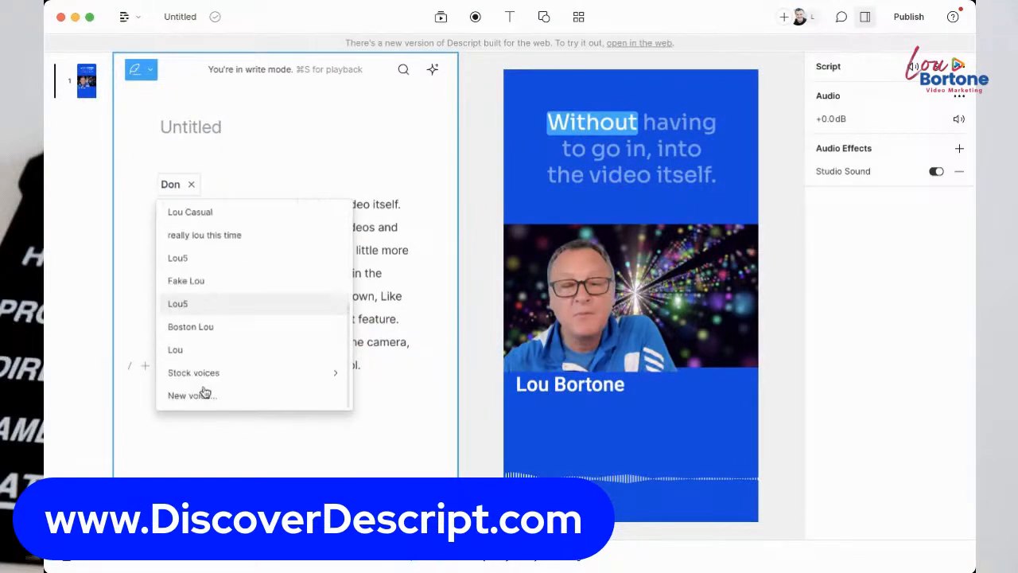
pyautogui.moveTo(215, 376)
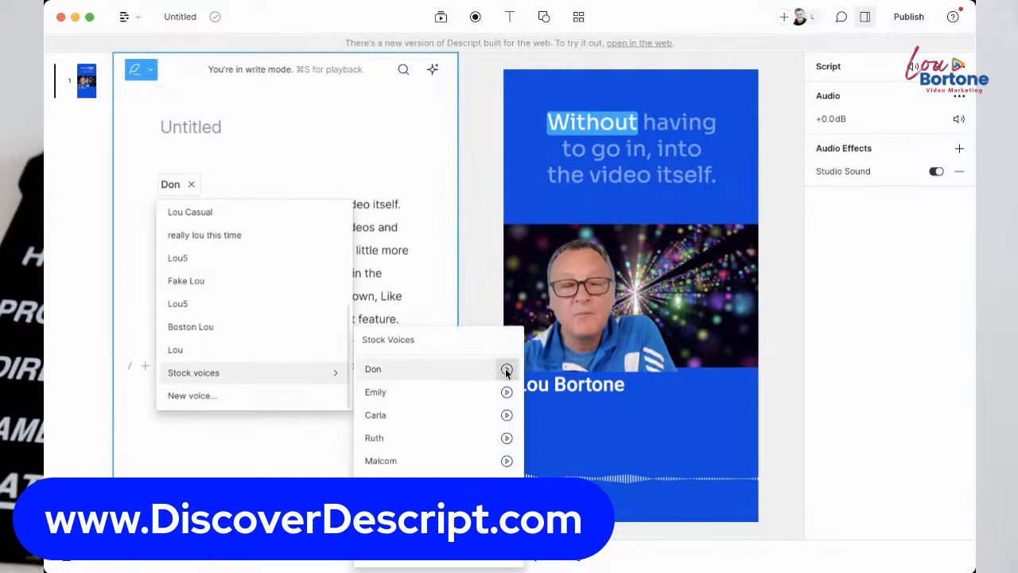
pyautogui.click(506, 392)
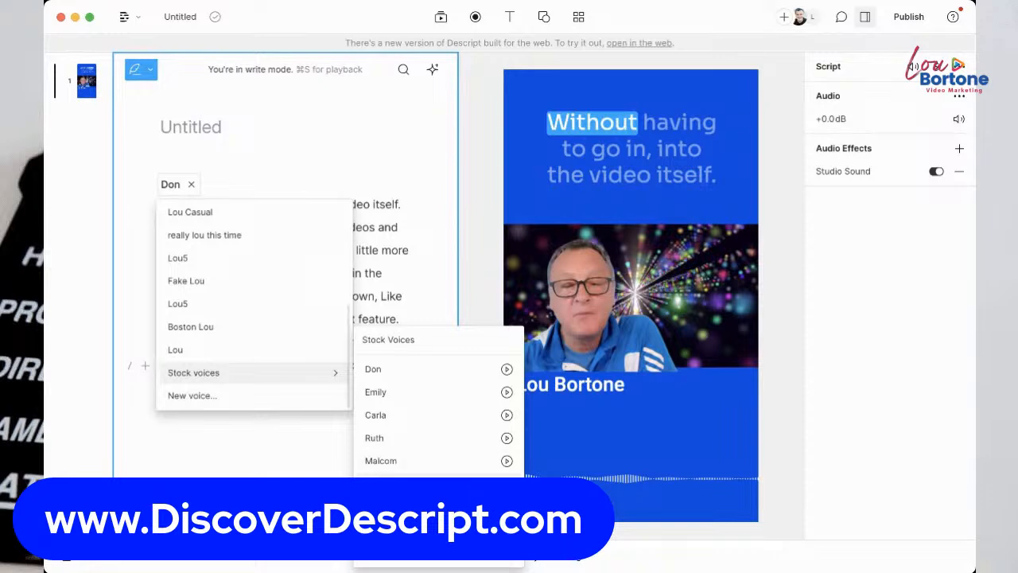
pyautogui.click(377, 471)
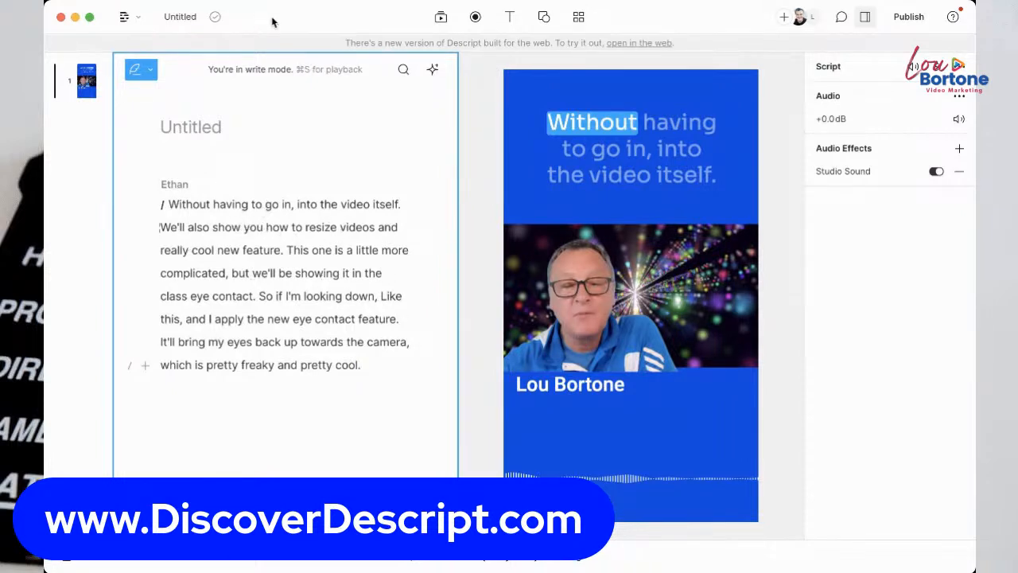
# Step: Try to play the script from before "Without" and after "really cool", checking the speaker choices in between
pyautogui.click(163, 206)
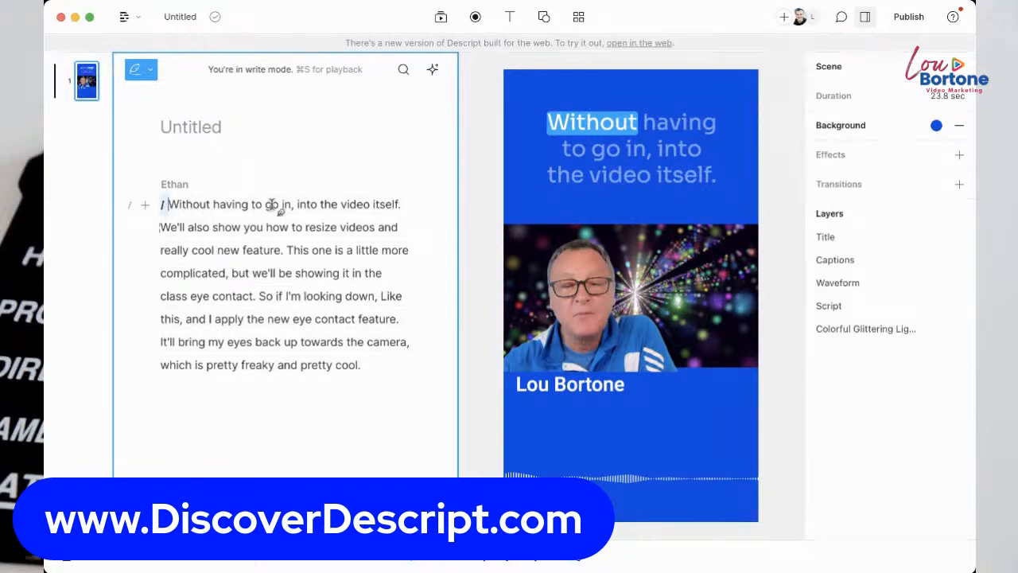
pyautogui.click(171, 204)
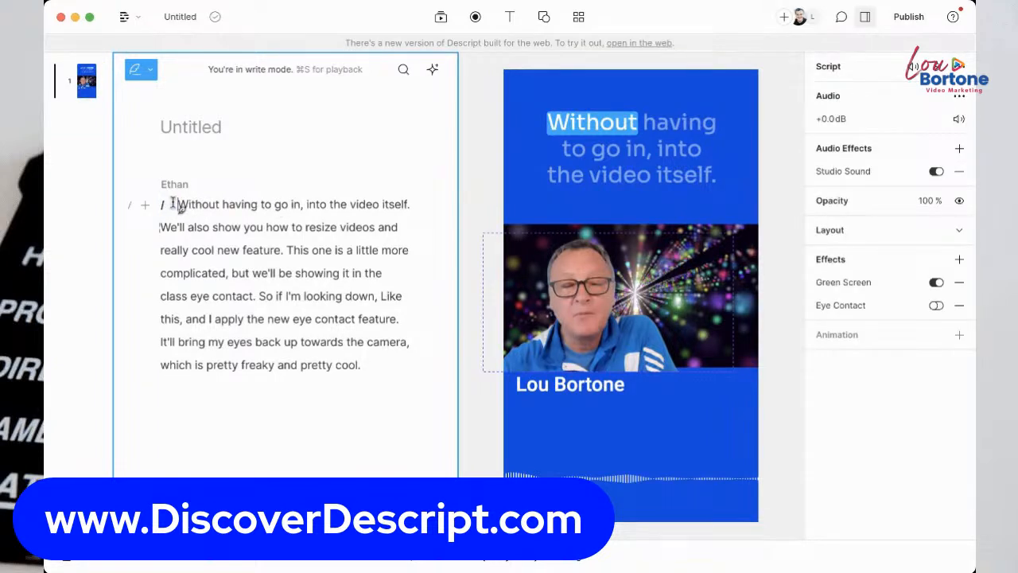
pyautogui.click(188, 187)
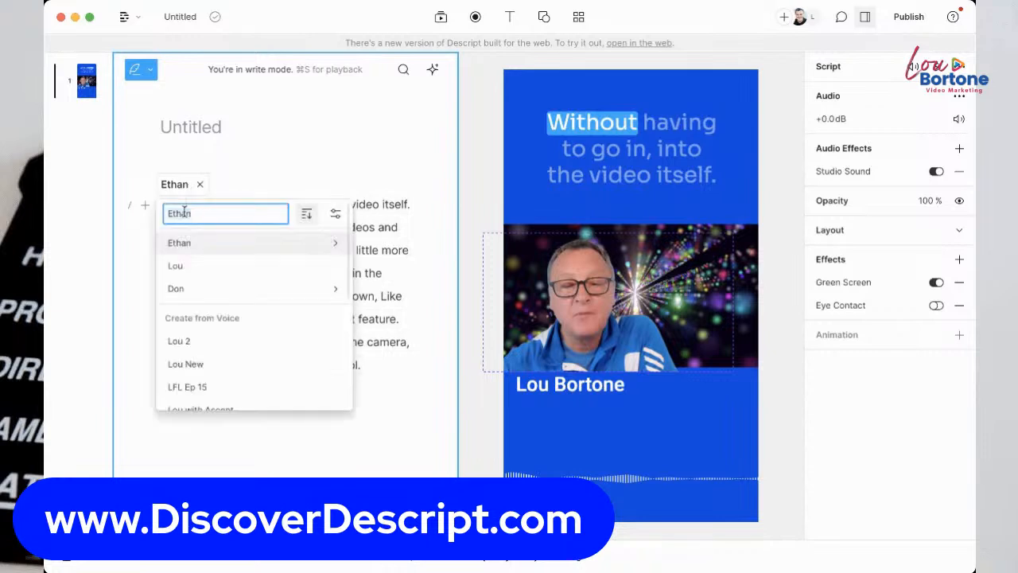
pyautogui.click(267, 175)
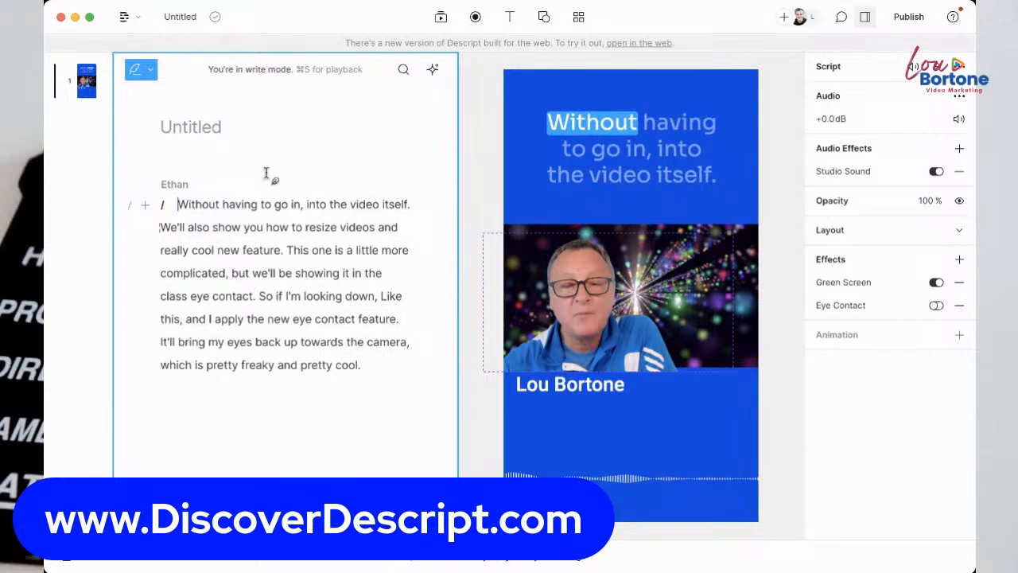
pyautogui.click(214, 249)
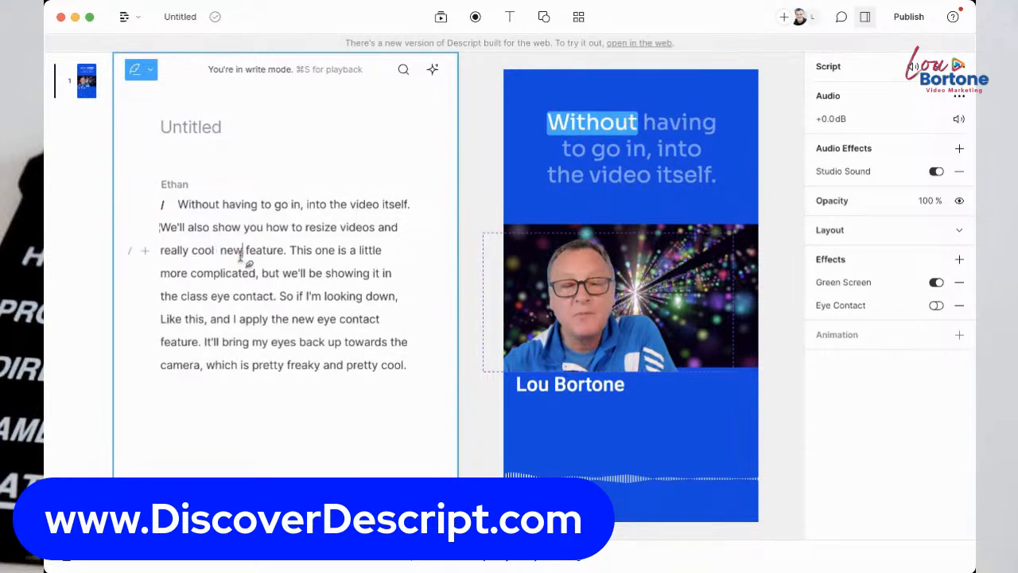
# Step: Leave write mode and play back the opening words of the script from "Without"
pyautogui.click(248, 128)
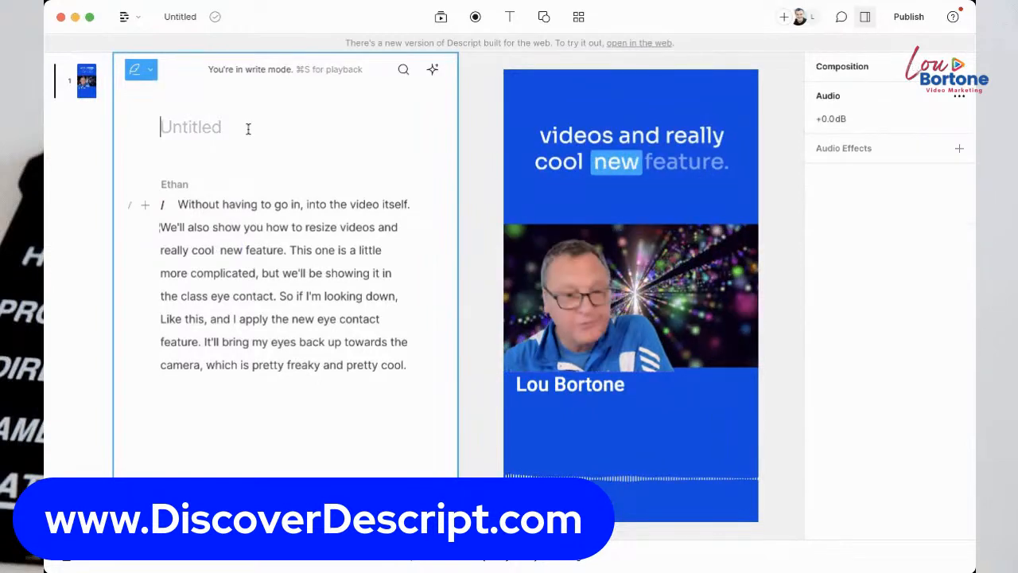
pyautogui.press('Escape')
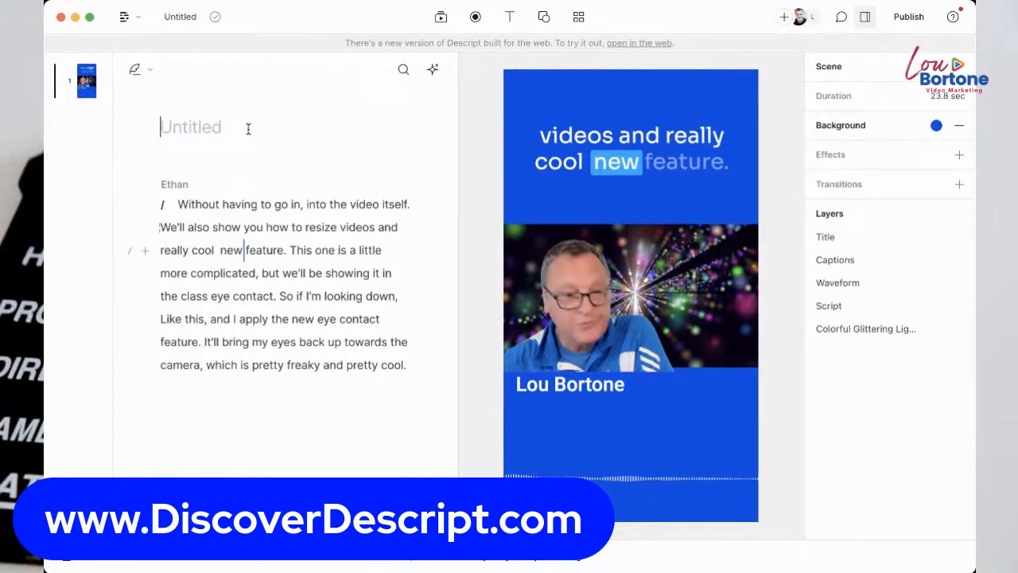
pyautogui.click(179, 202)
pyautogui.press('space')
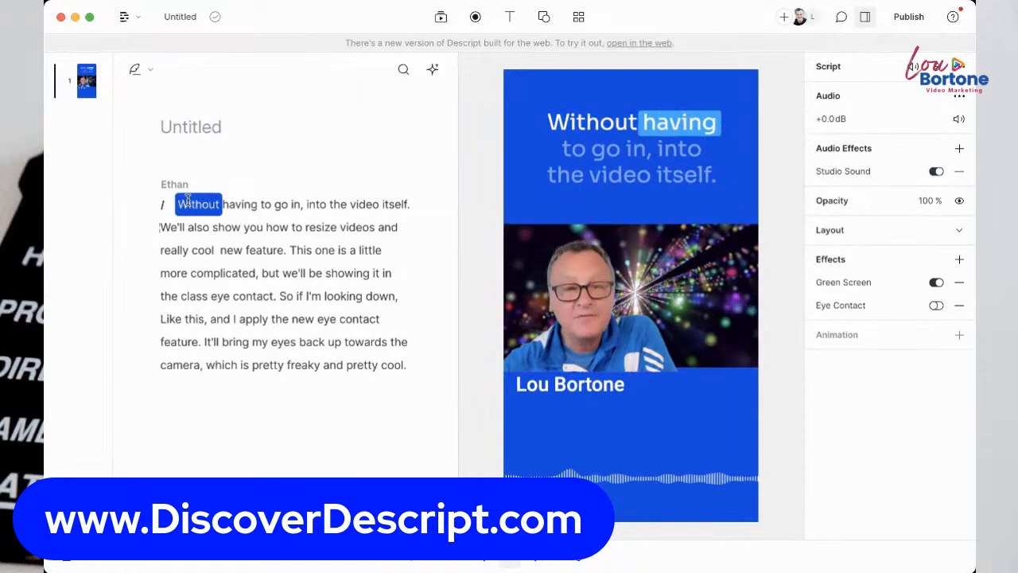
pyautogui.press('space')
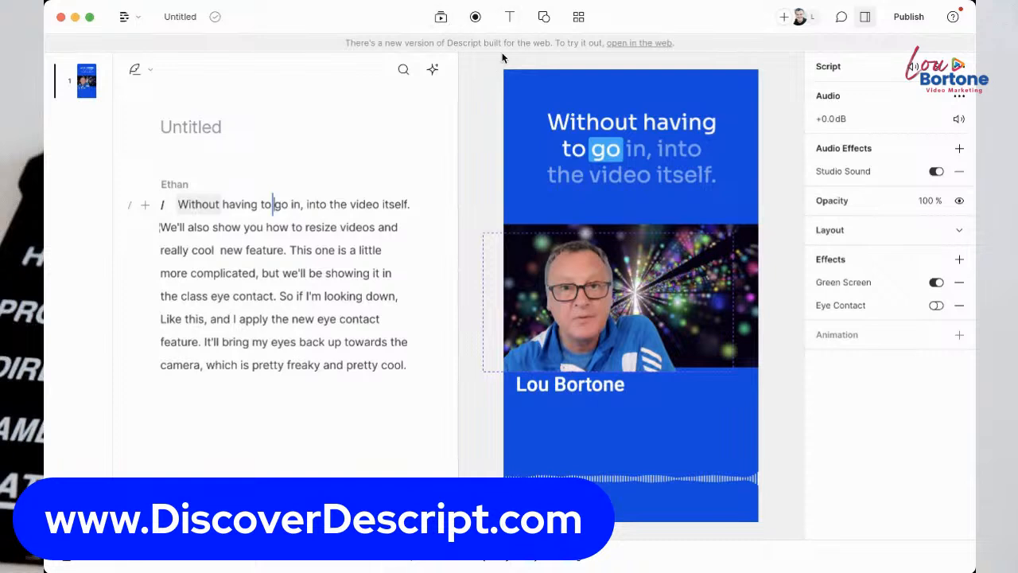
pyautogui.click(491, 71)
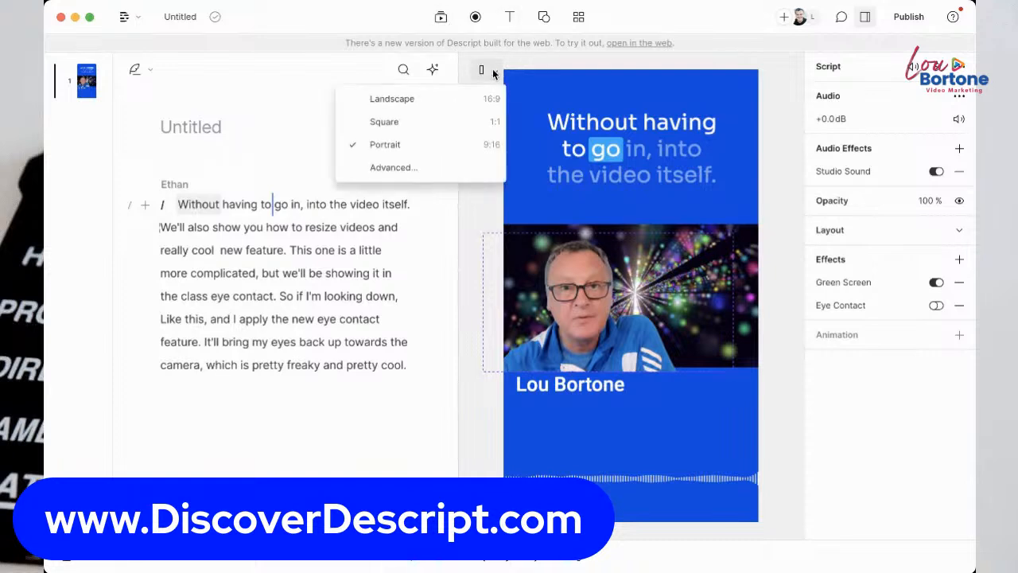
pyautogui.click(673, 236)
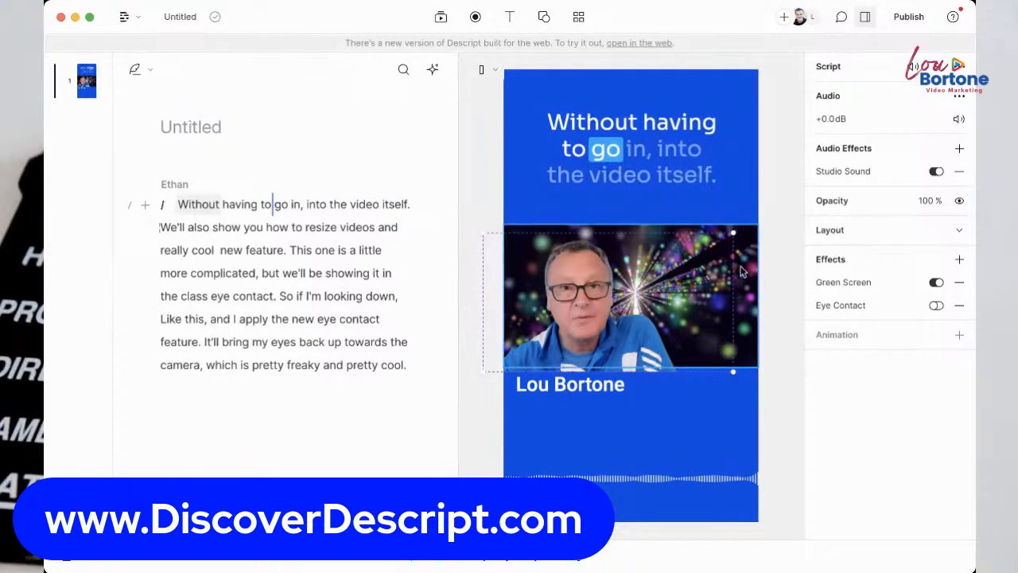
# Step: Look for "pug on skateboard" in the stock photos and generate AI images from that same text prompt
pyautogui.click(441, 16)
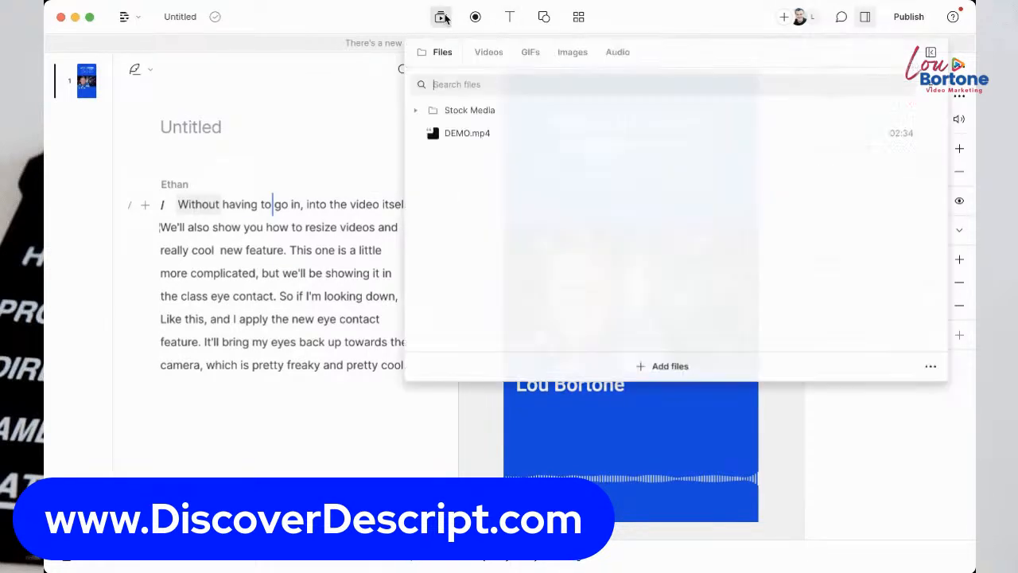
pyautogui.click(573, 54)
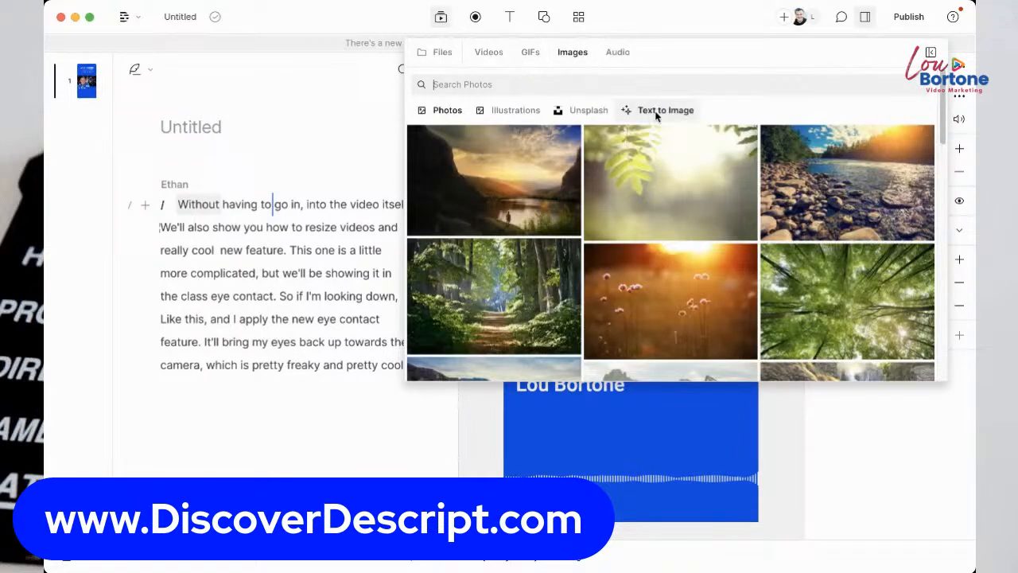
pyautogui.write('pug on skateba')
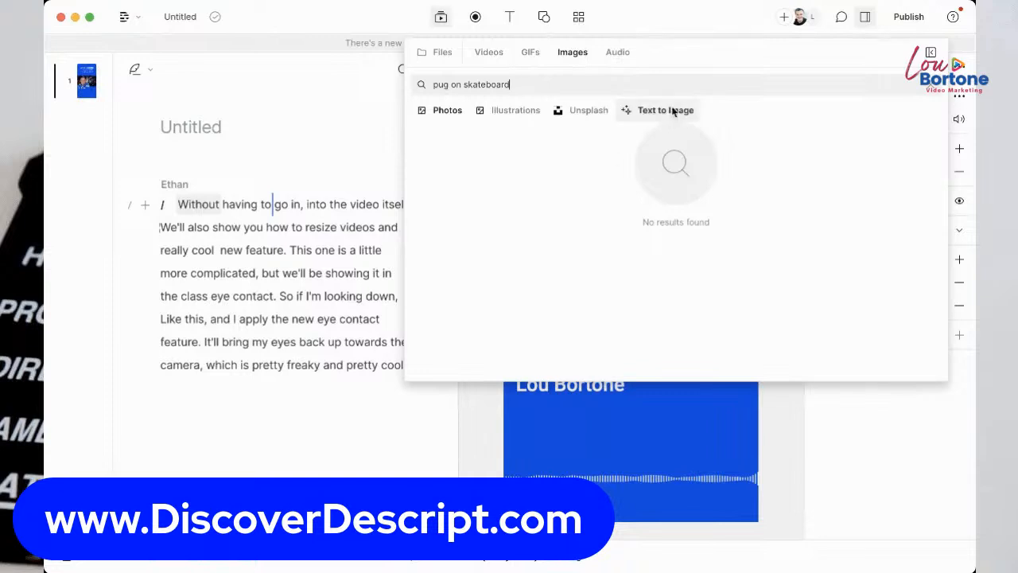
pyautogui.click(673, 112)
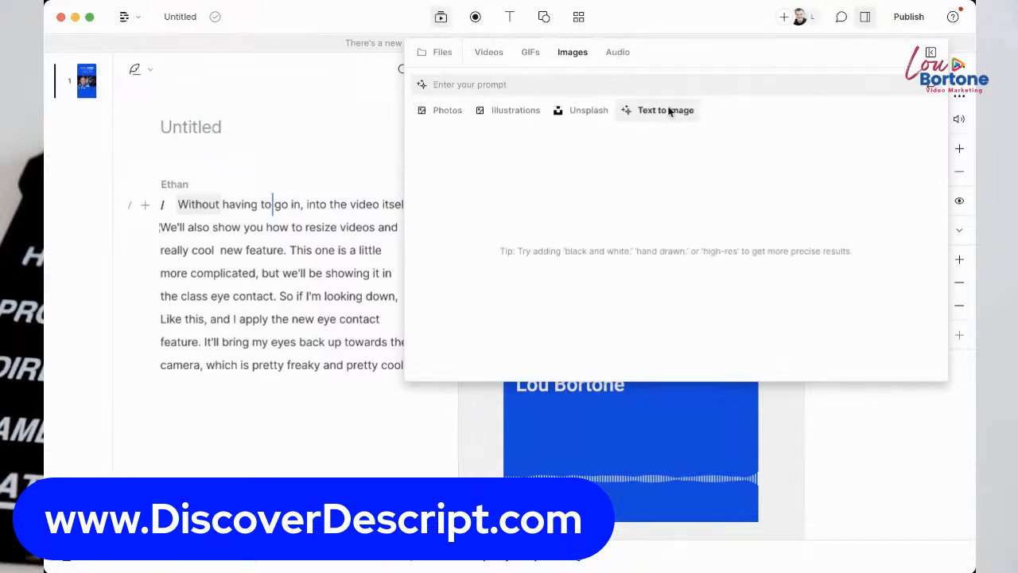
pyautogui.write('pug on')
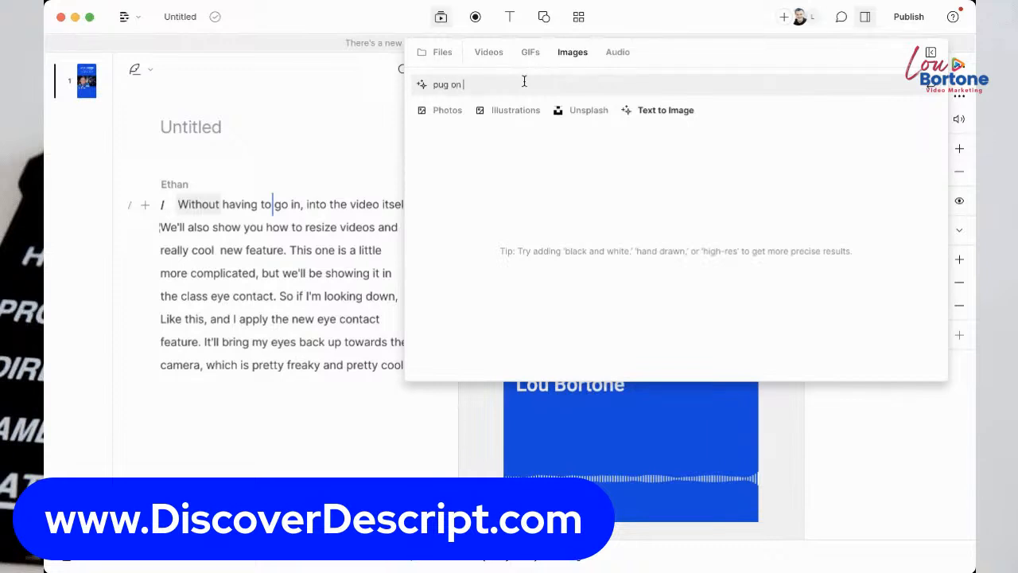
pyautogui.write(' skateboard')
pyautogui.press('Return')
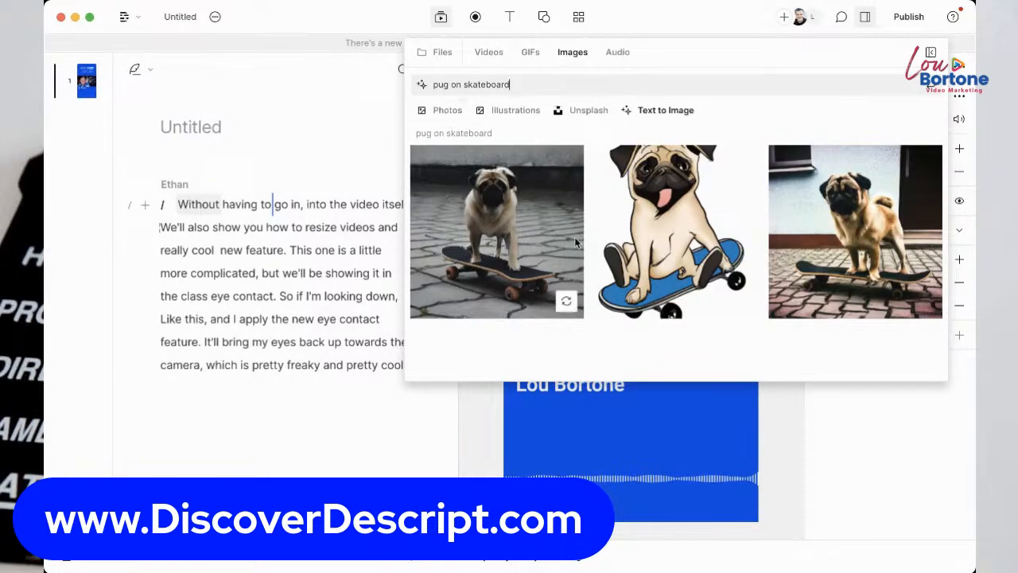
# Step: Insert the generated cartoon pug image, shrink it and place it beside the name title, just below the presenter's video
pyautogui.click(683, 236)
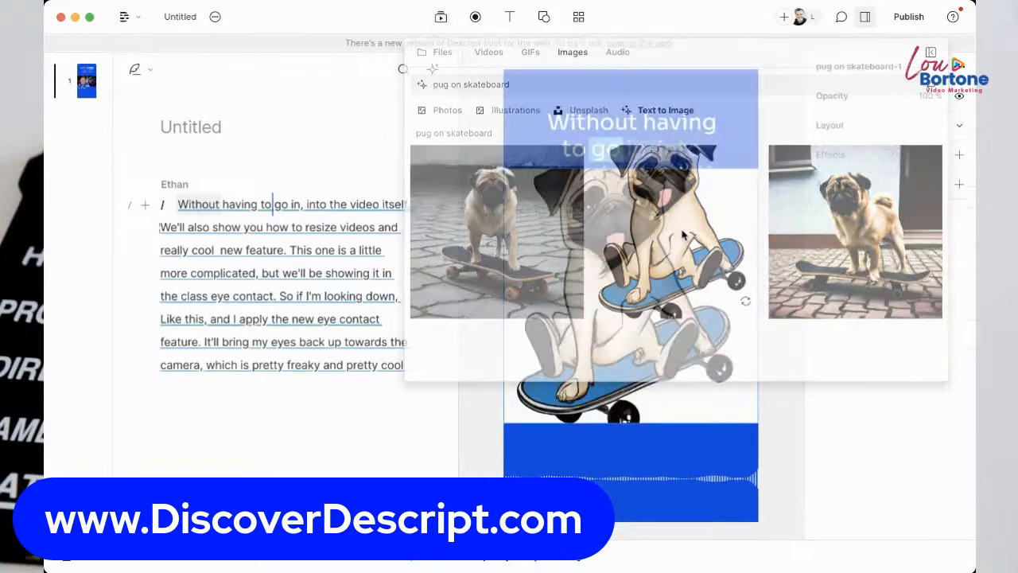
pyautogui.moveTo(758, 169); pyautogui.dragTo(611, 311)
pyautogui.moveTo(569, 351); pyautogui.dragTo(696, 269)
pyautogui.moveTo(631, 341); pyautogui.dragTo(697, 431)
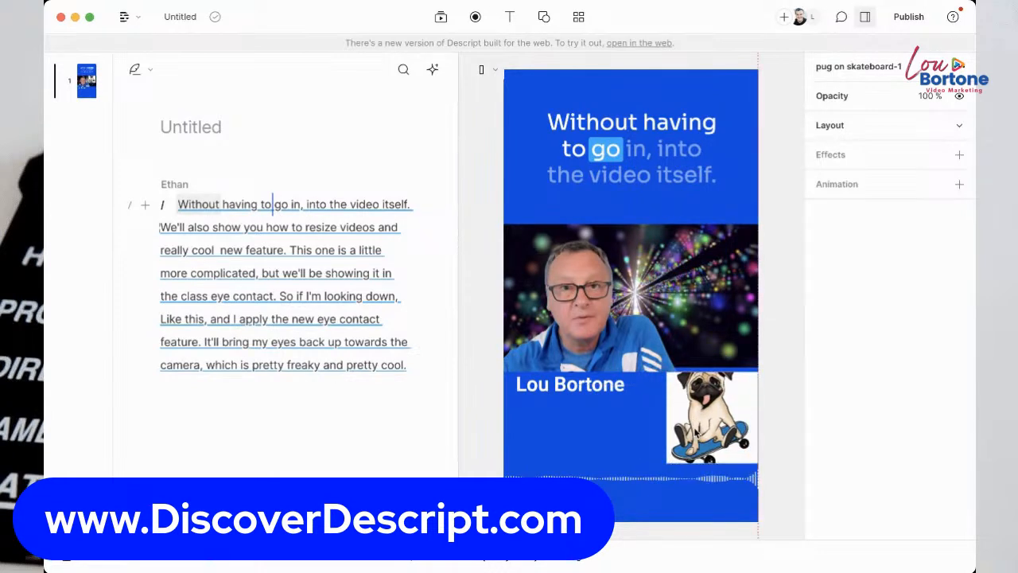
pyautogui.moveTo(696, 430); pyautogui.dragTo(695, 428)
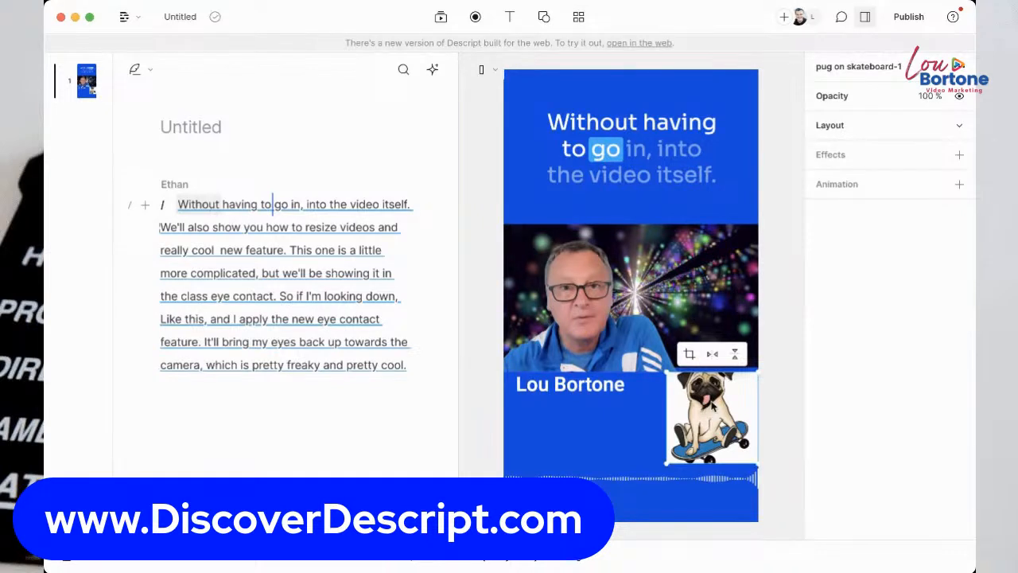
# Step: Return to the stock photos in the media library and clear the "pug on skateboard" search
pyautogui.click(441, 19)
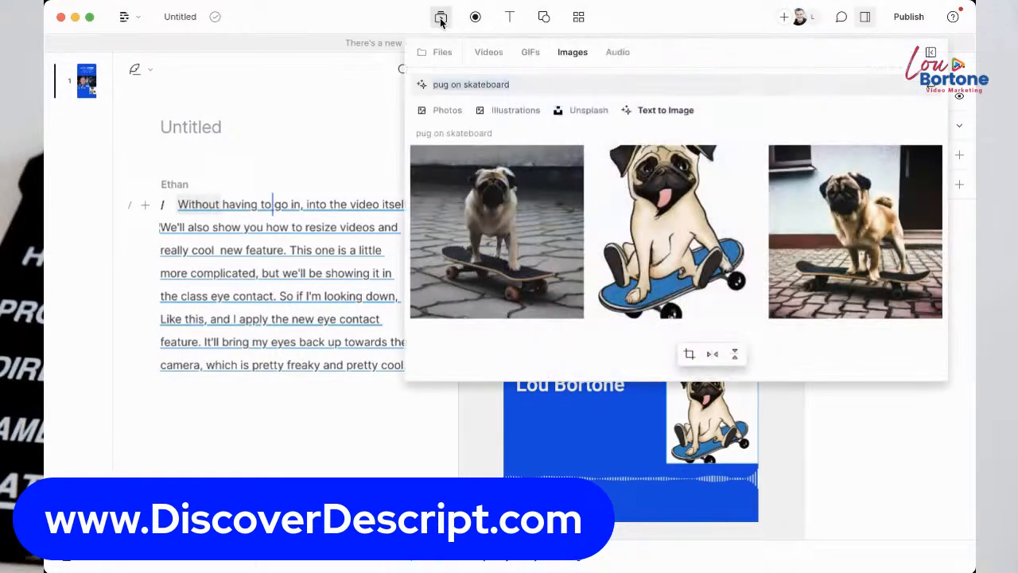
pyautogui.click(447, 111)
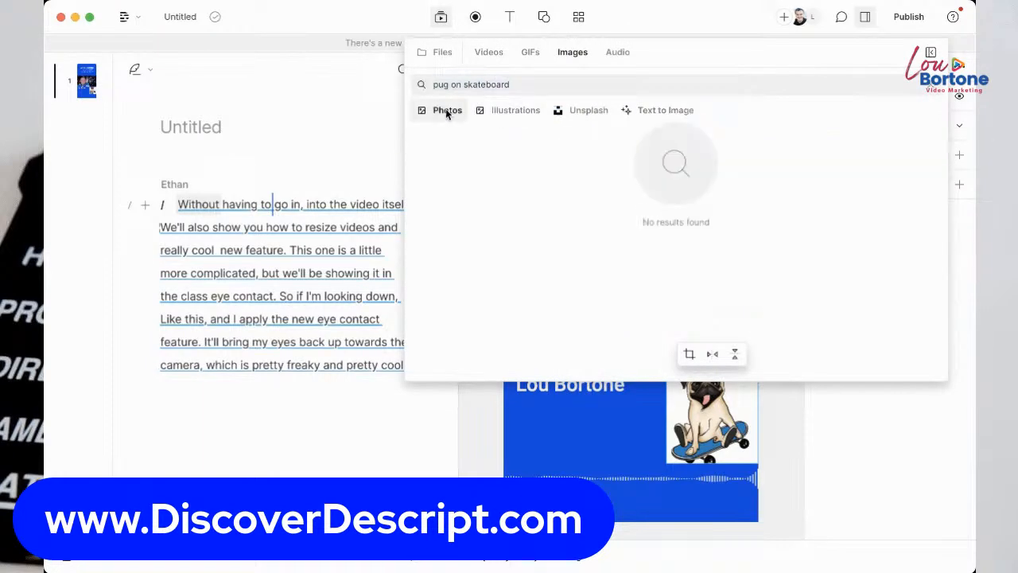
pyautogui.moveTo(520, 84); pyautogui.dragTo(434, 88)
pyautogui.press('BackSpace')
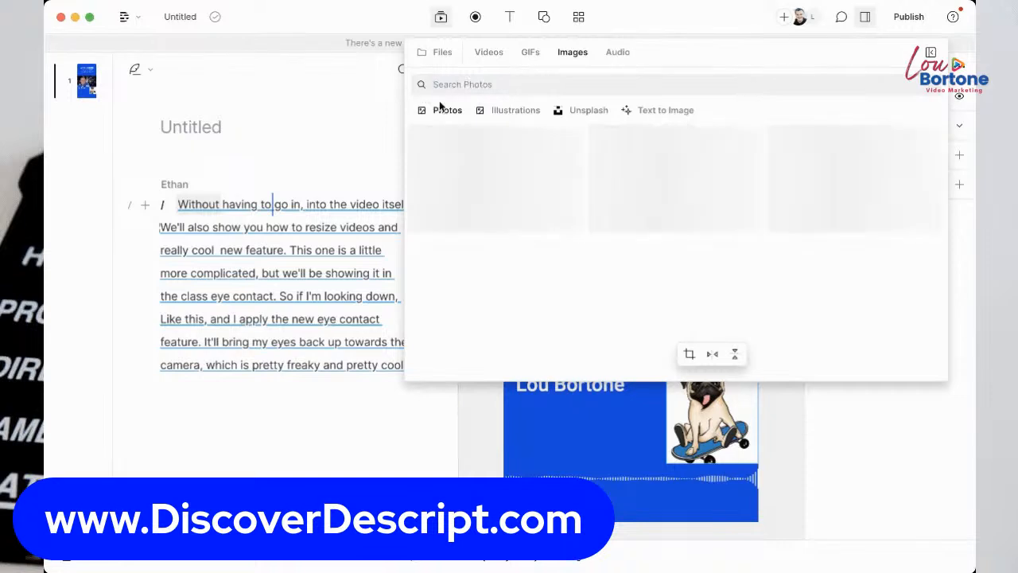
# Step: Insert the stock music track "Little Pastry - Instrumental" before "Without" at the start of the script and play back the opening
pyautogui.click(478, 57)
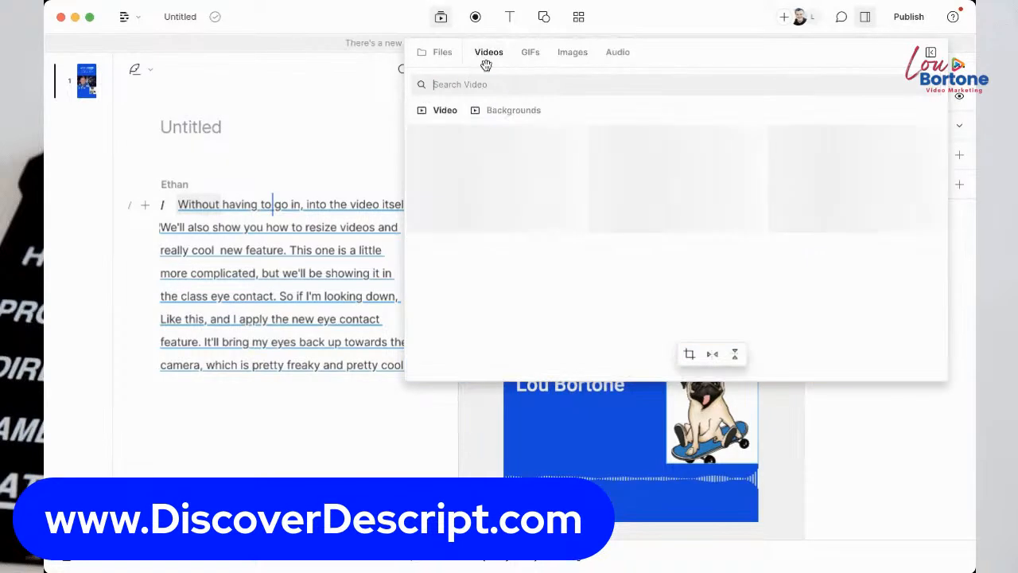
pyautogui.click(617, 52)
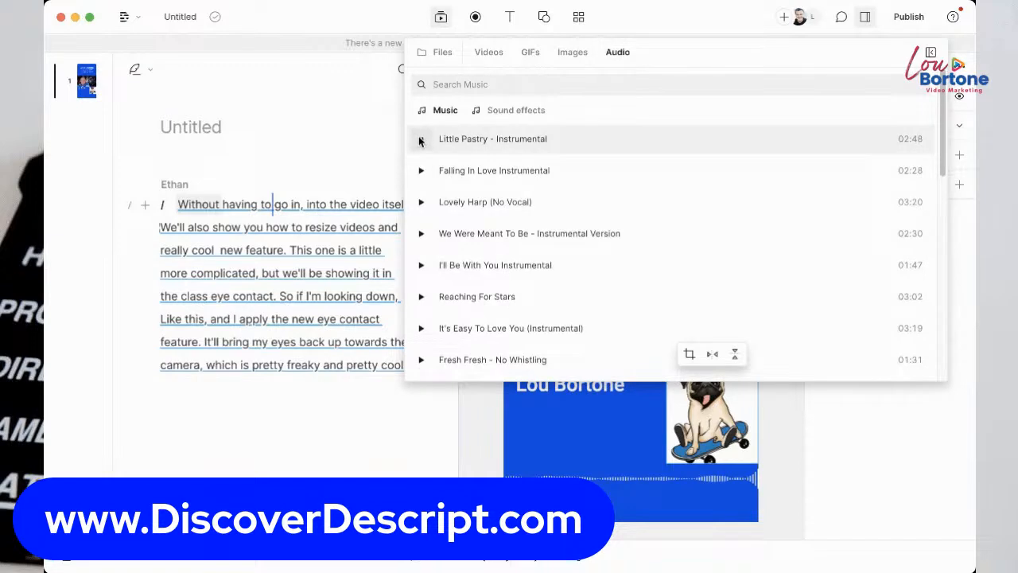
pyautogui.moveTo(421, 140); pyautogui.dragTo(174, 206)
pyautogui.click(175, 204)
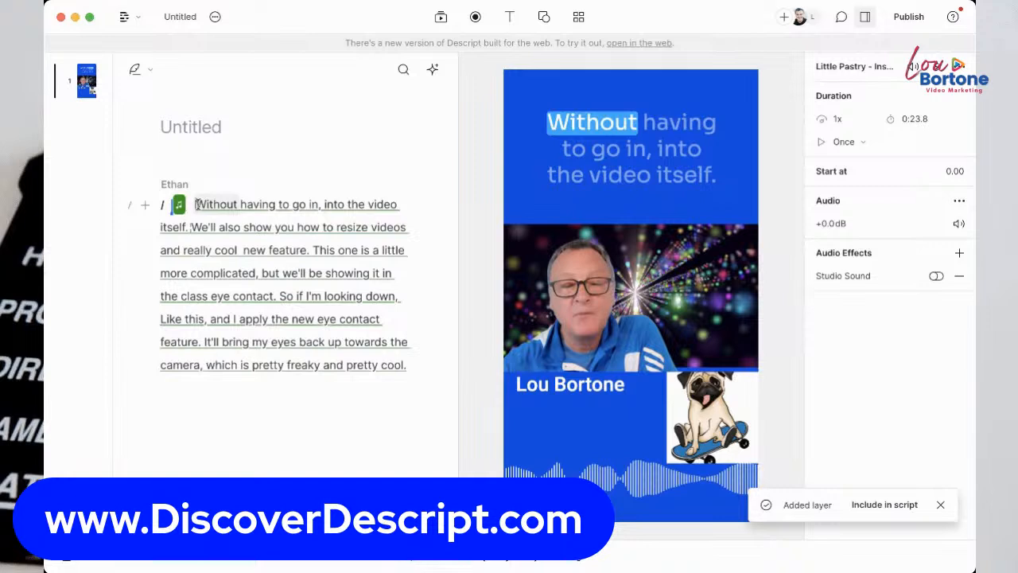
pyautogui.click(196, 204)
pyautogui.press('space')
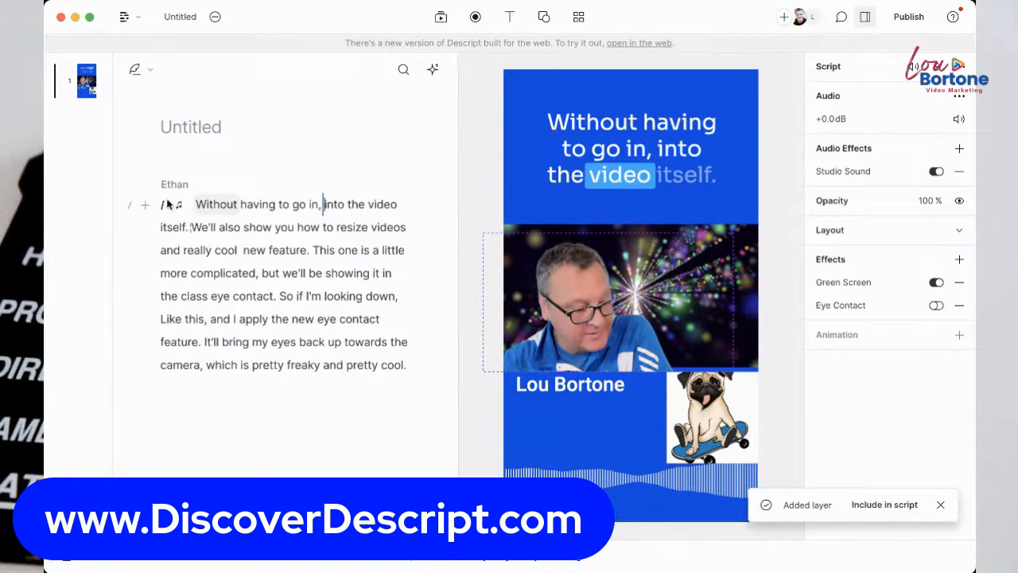
# Step: Lower the music track's volume to -18.1 dB and play back the opening lines of the script to check the mix
pyautogui.click(180, 206)
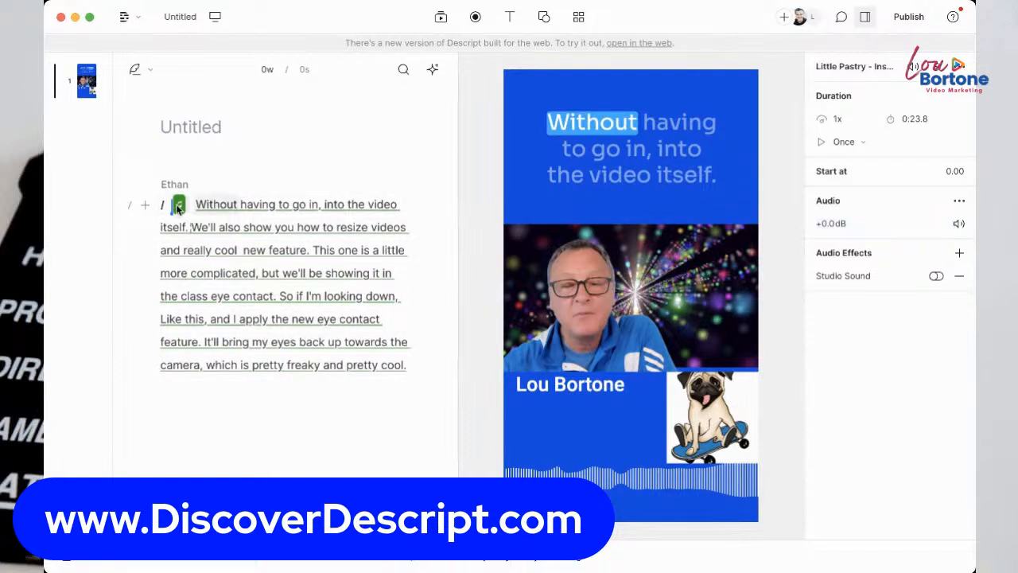
pyautogui.click(835, 224)
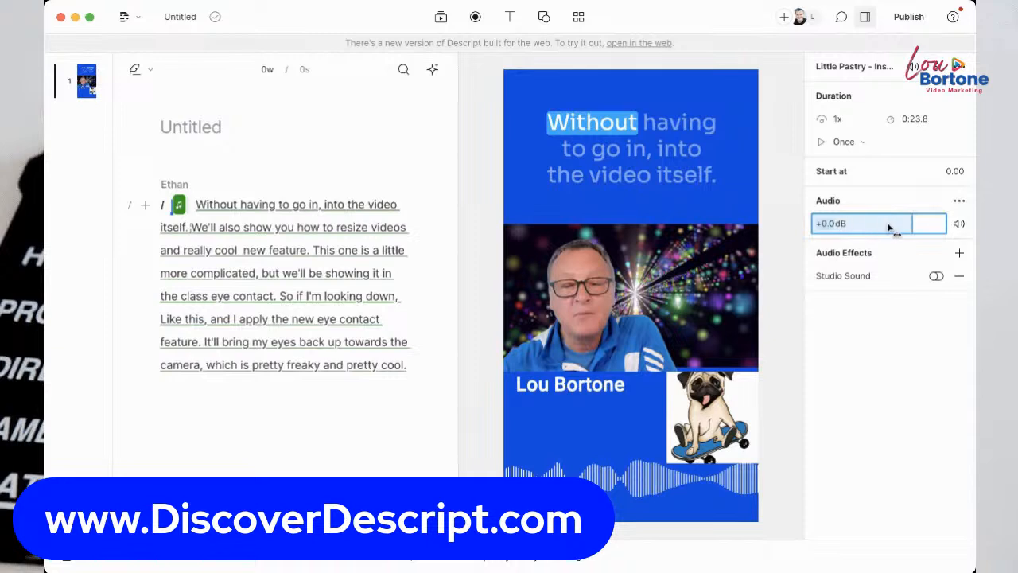
pyautogui.keyDown('shift'); pyautogui.click(257, 205); pyautogui.keyUp('shift')
pyautogui.press('space')
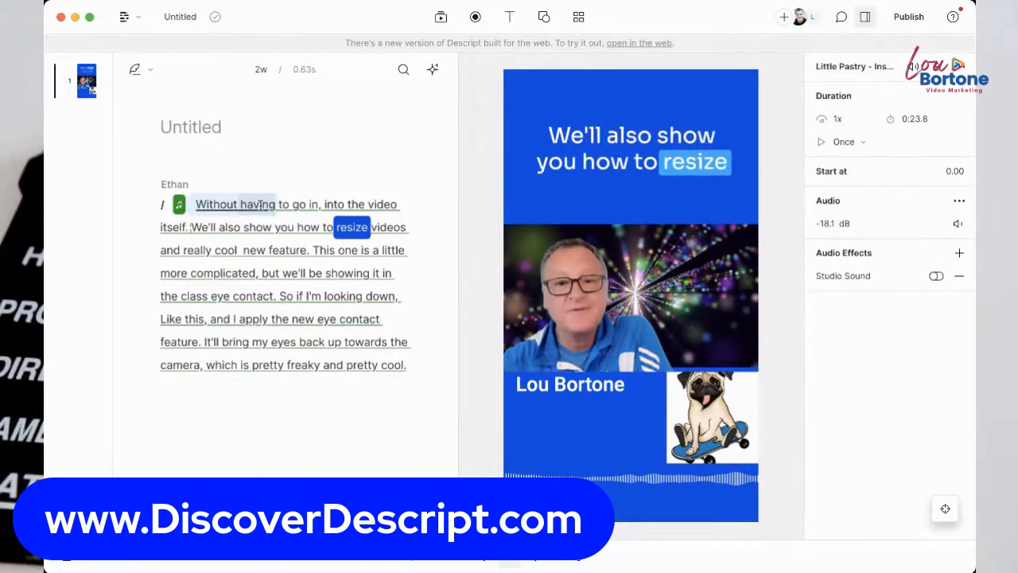
pyautogui.press('space')
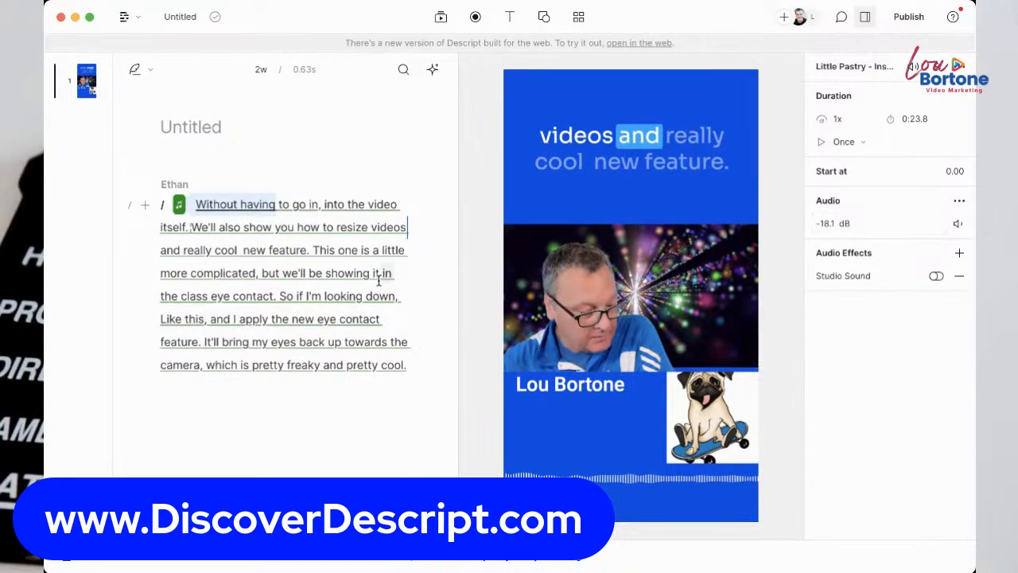
pyautogui.click(290, 207)
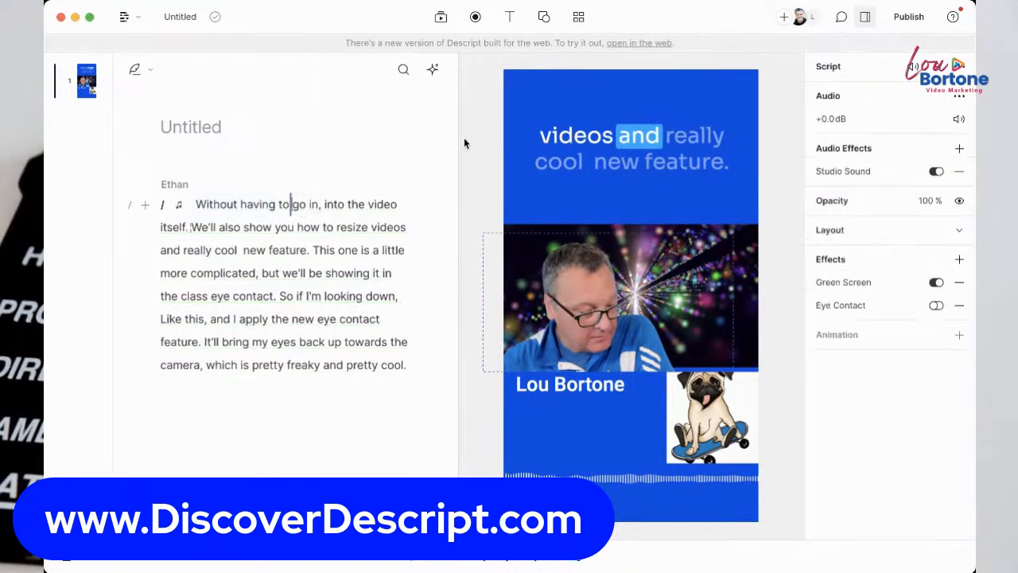
# Step: Publish the clip to a web link at Max resolution and look over the video export options without exporting
pyautogui.click(910, 17)
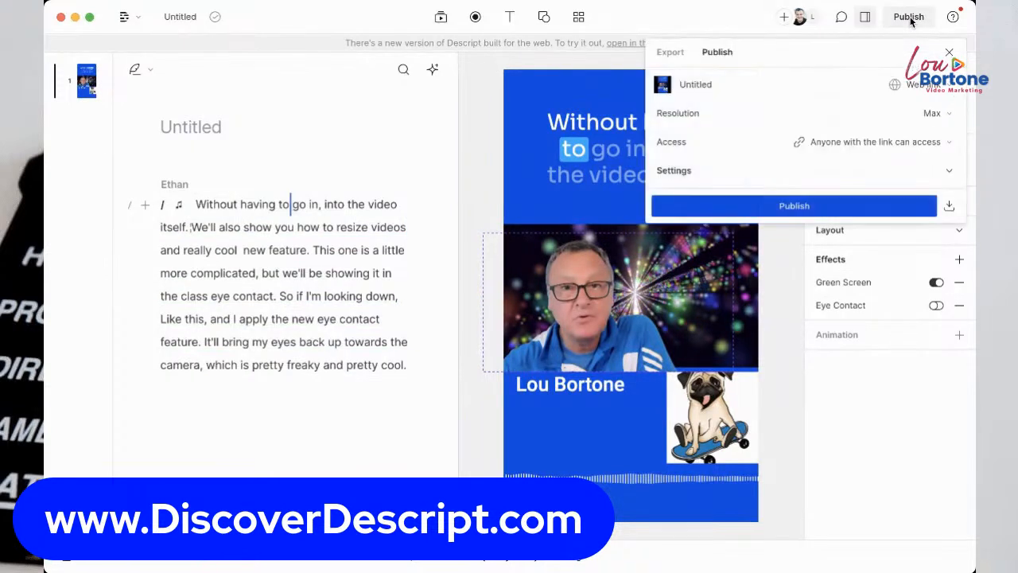
pyautogui.click(818, 204)
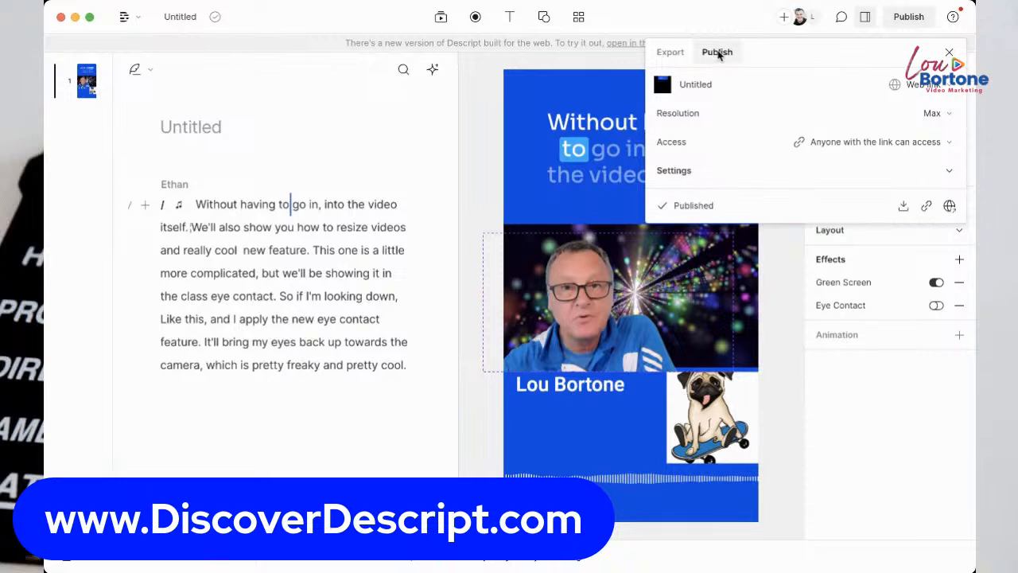
pyautogui.click(667, 53)
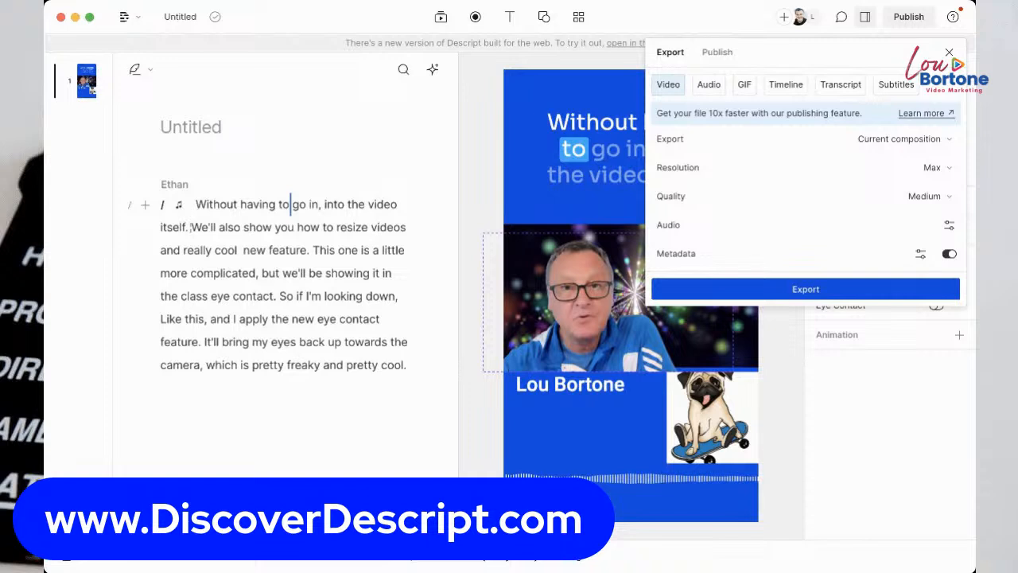
pyautogui.press('Escape')
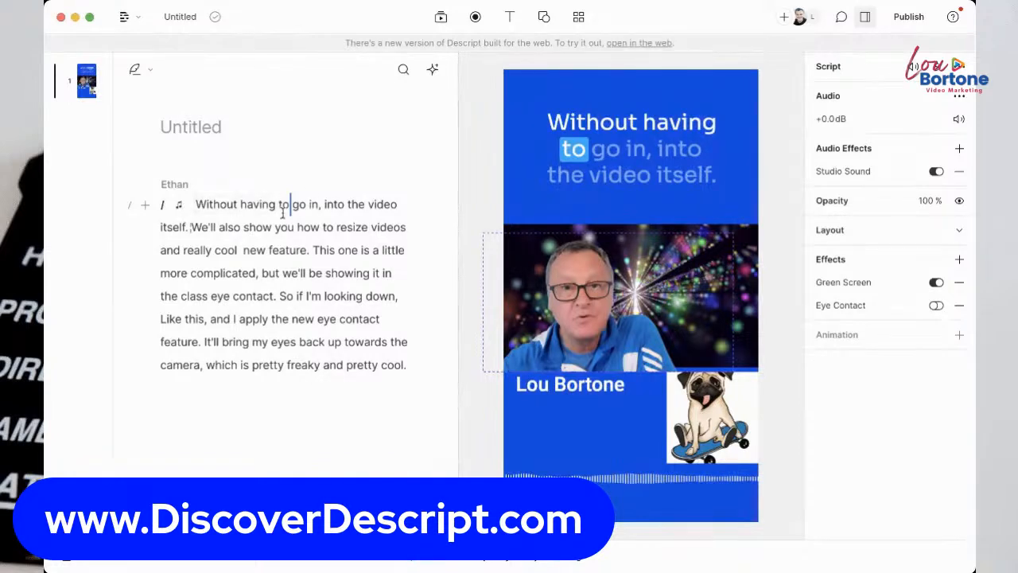
# Step: Skim the clip from its opening word "Without" through the script to the passage about applying eye contact
pyautogui.click(195, 205)
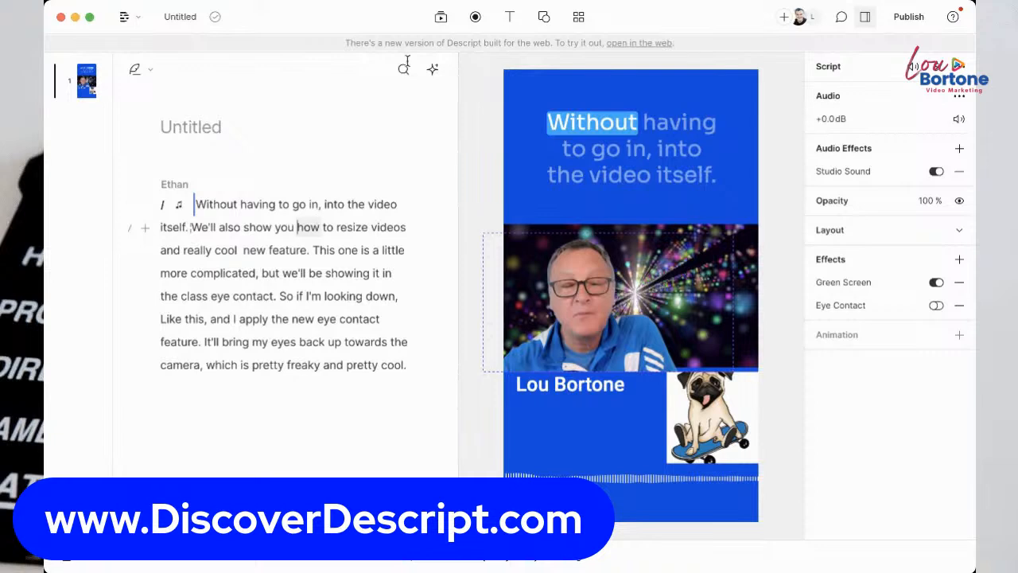
pyautogui.click(267, 250)
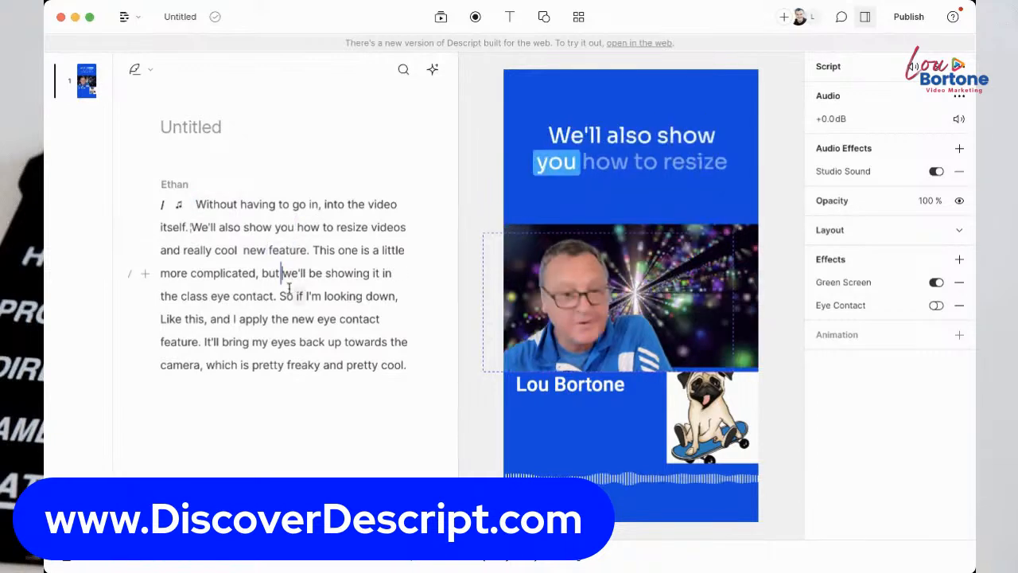
pyautogui.click(248, 319)
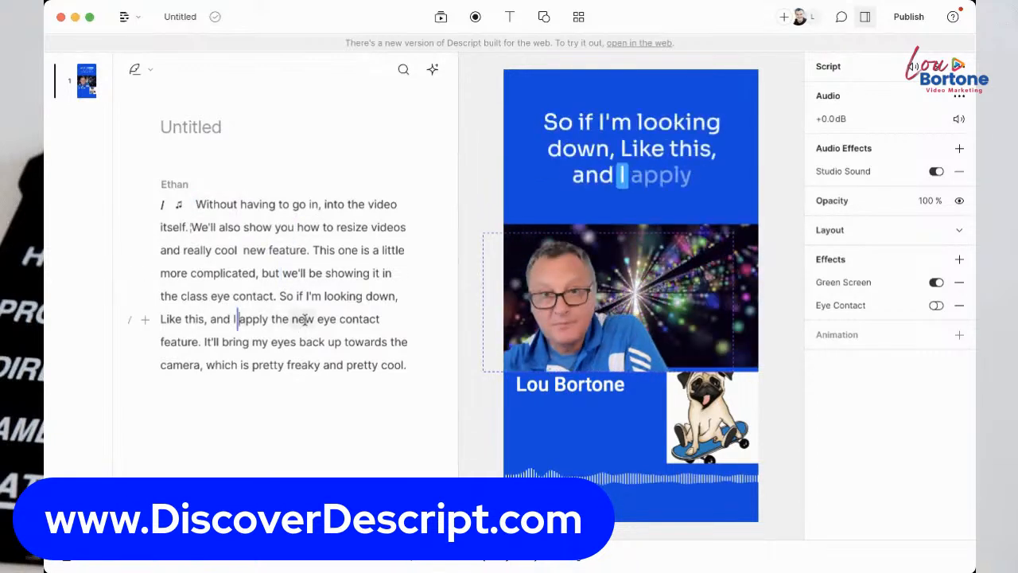